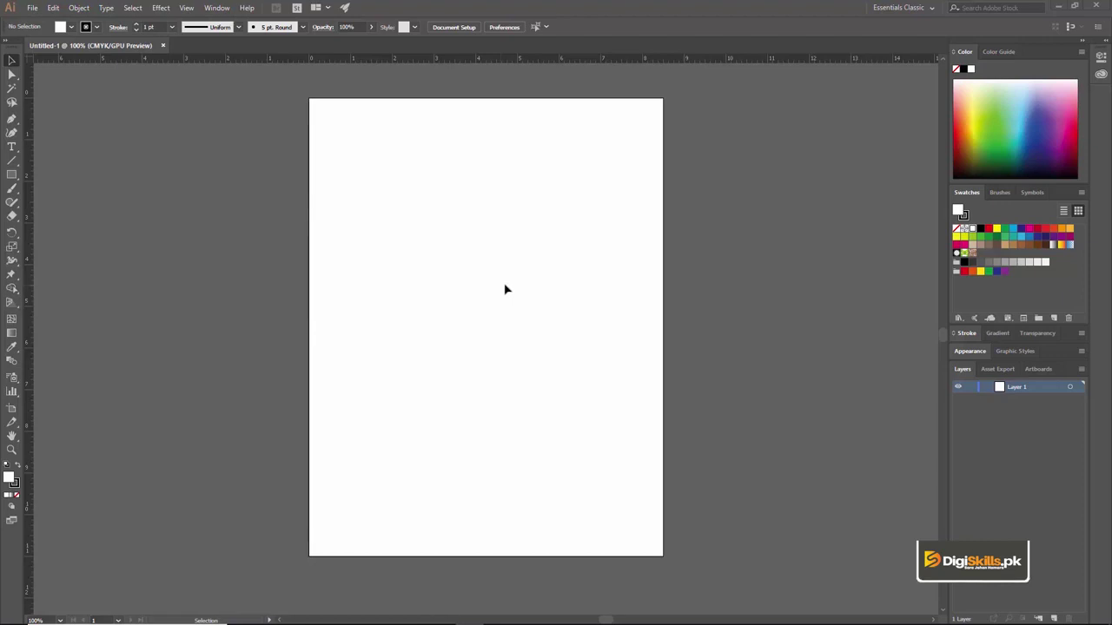
Float the Tools panel as a two-column panel over the canvas and select the Pen Tool.
left_click(17, 48)
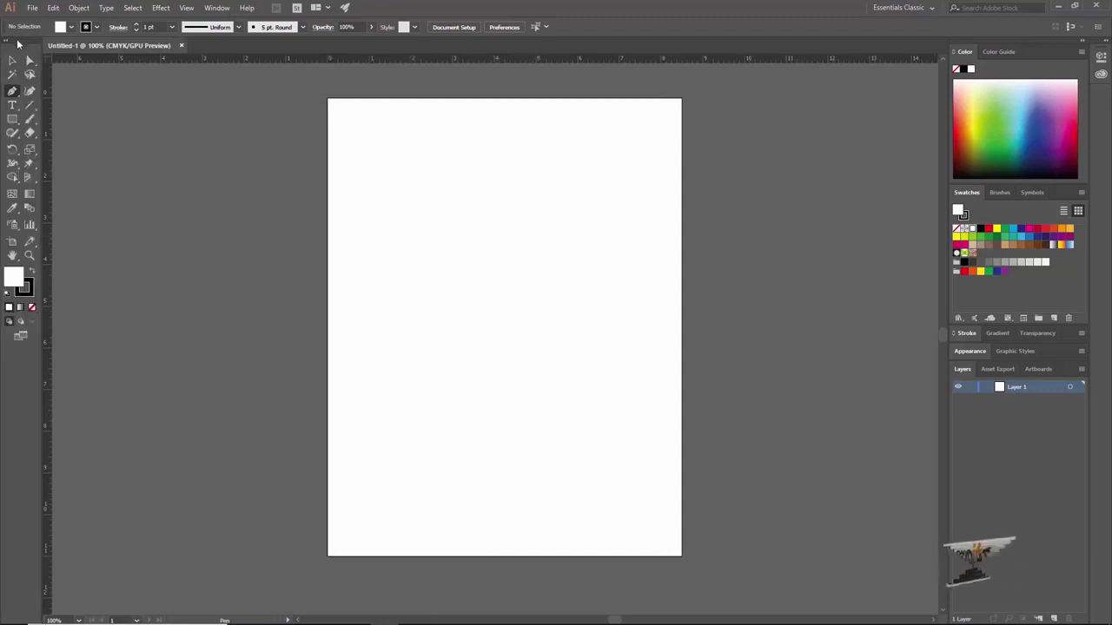
left_click_drag(25, 53, 74, 84)
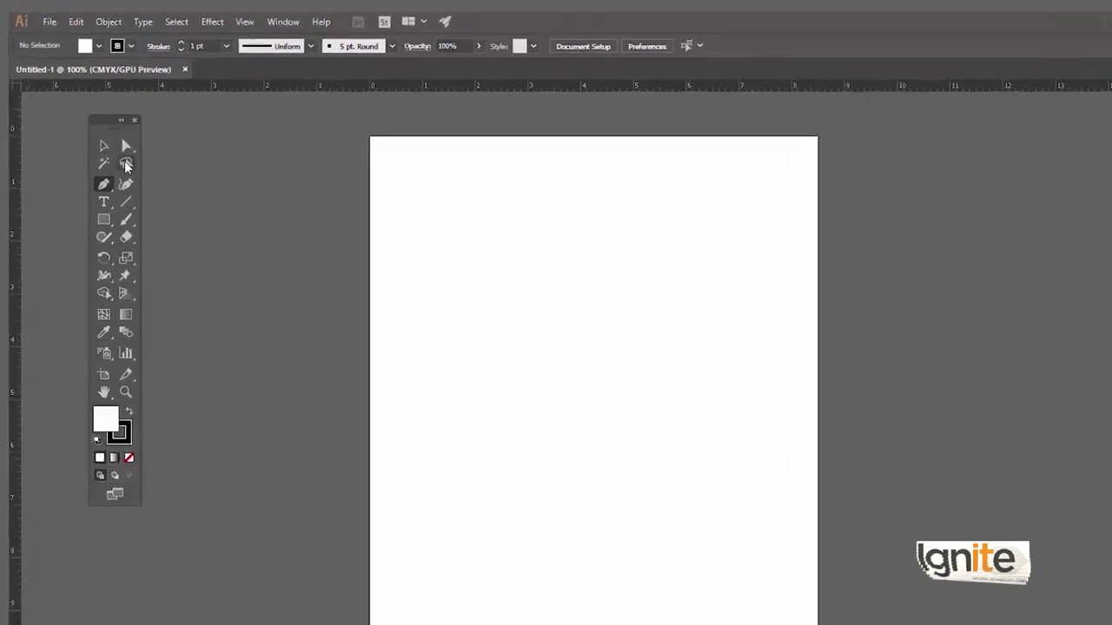
left_click_drag(105, 119, 78, 124)
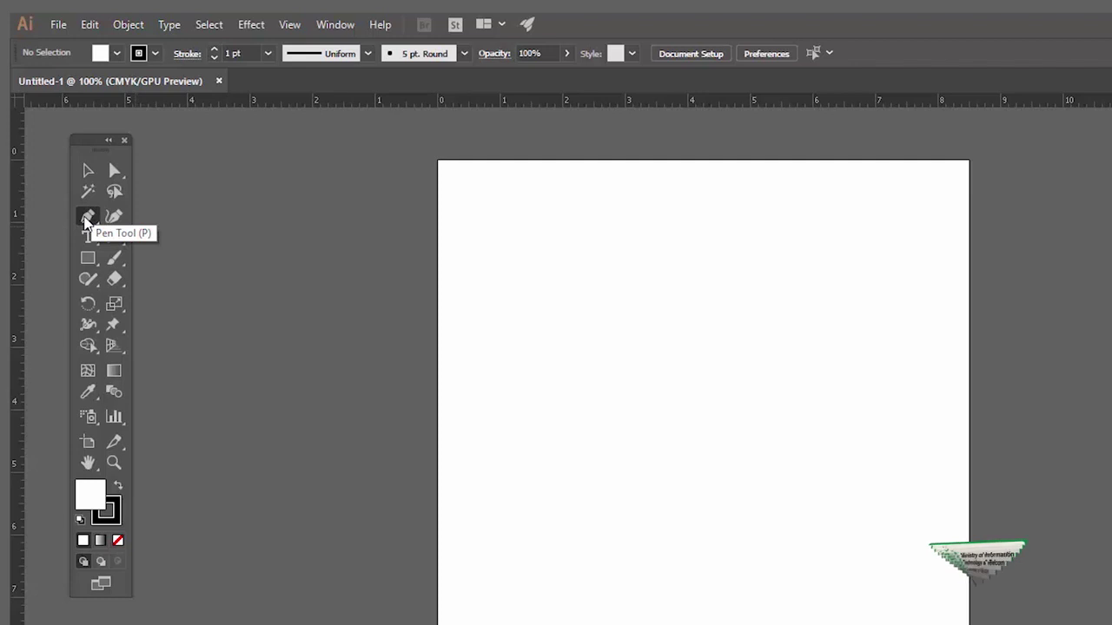
mouse_move(87, 221)
left_mouse_down()
mouse_move(147, 221)
mouse_move(88, 215)
left_mouse_up()
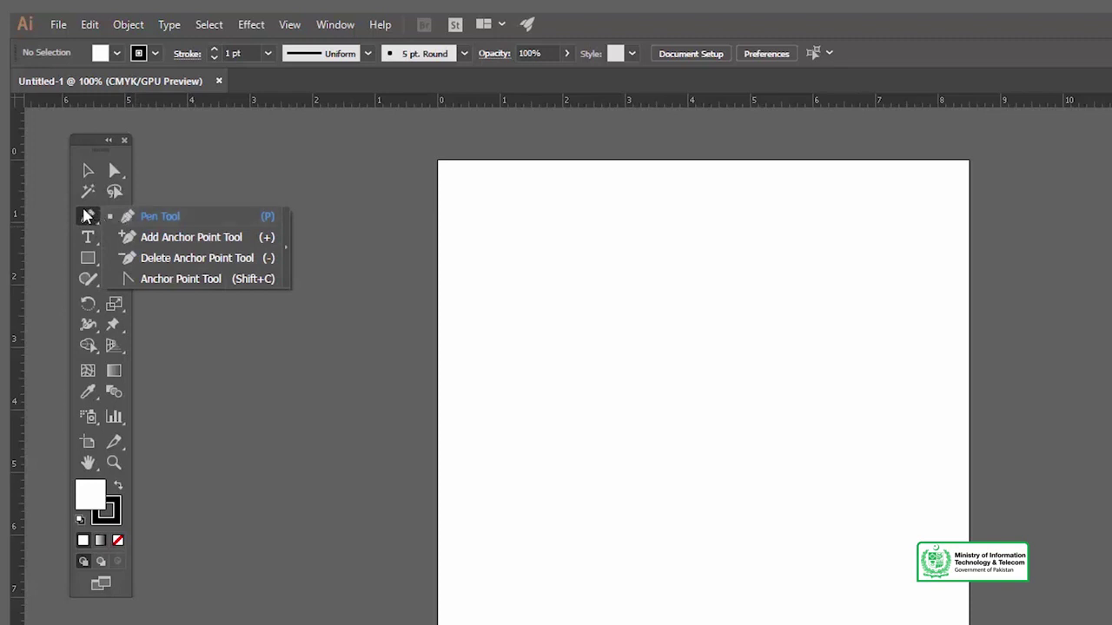
left_click_drag(87, 215, 113, 221)
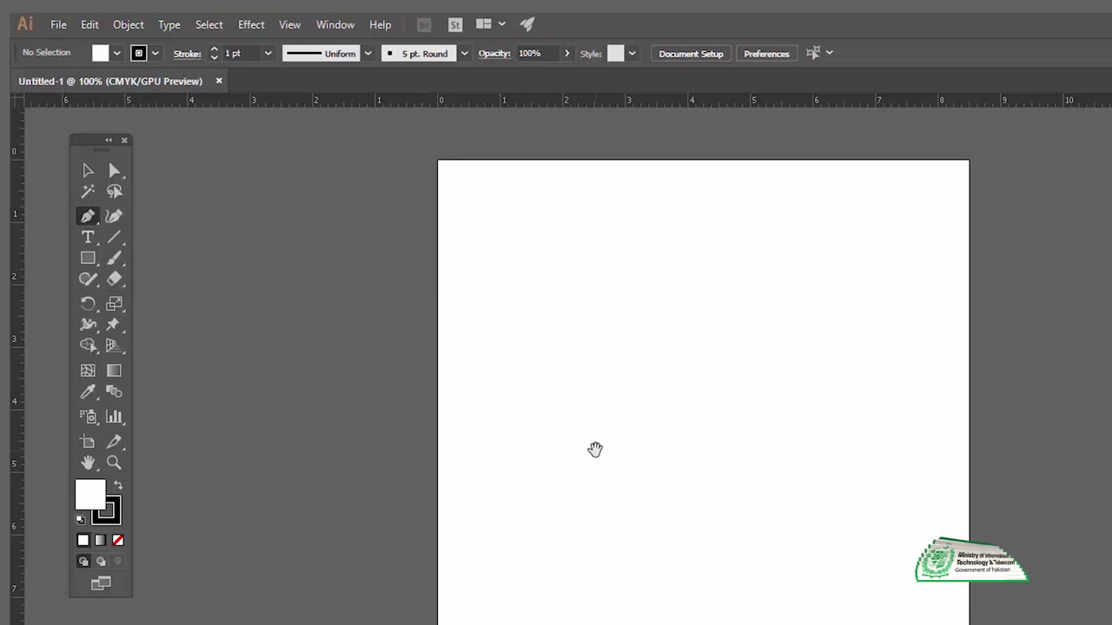
left_click_drag(596, 456, 592, 442)
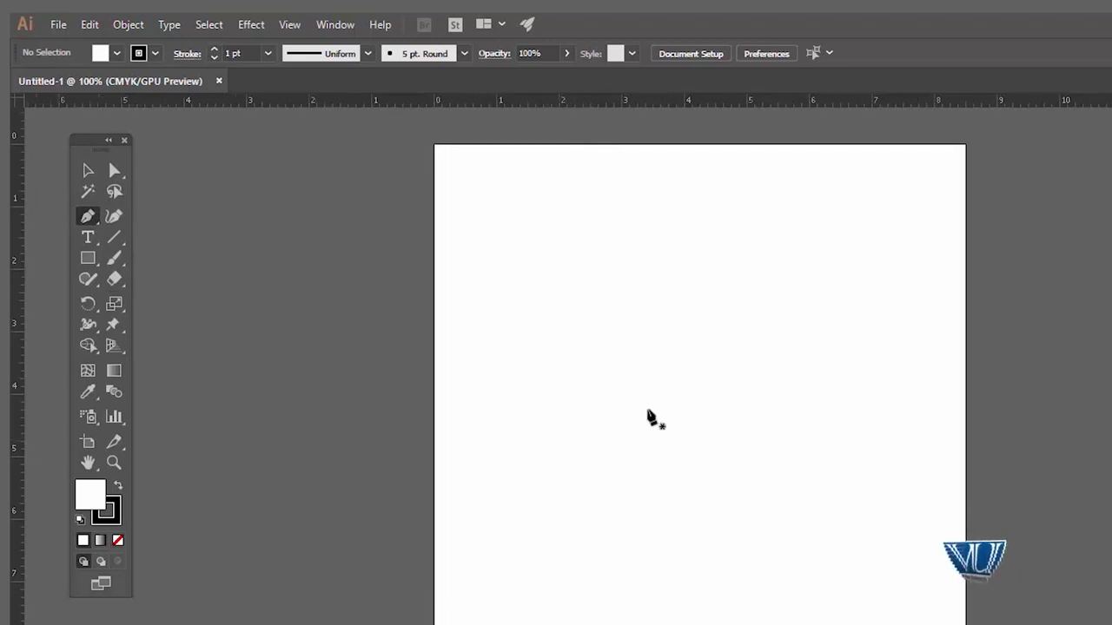
Zoom the artboard to 200%, then draw and undo a practice straight line.
left_click(652, 419, "ctrl")
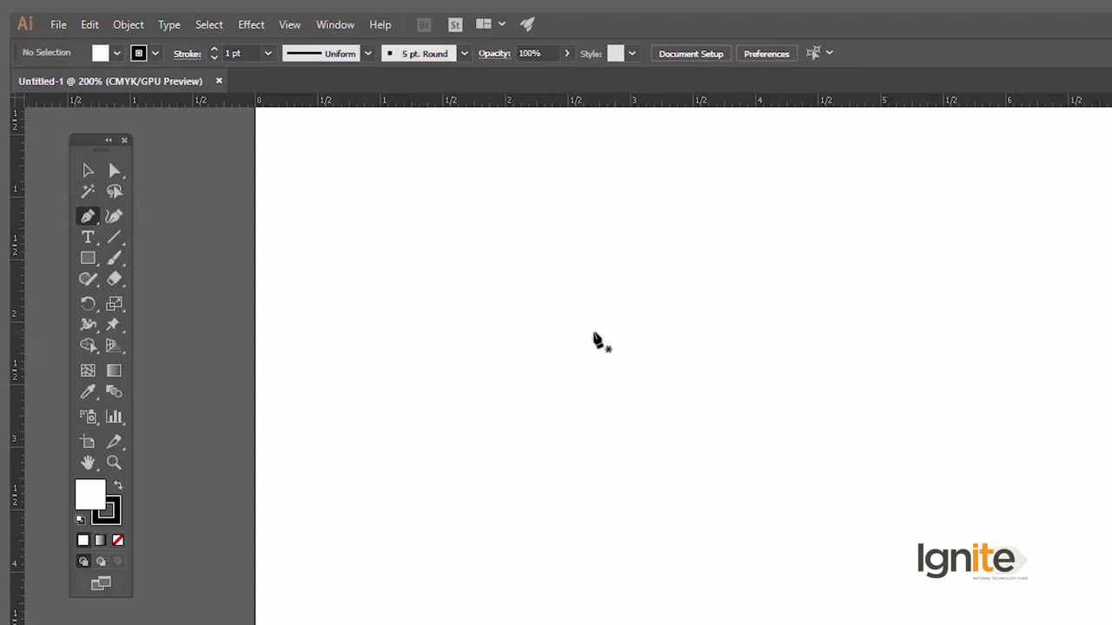
left_click(594, 331)
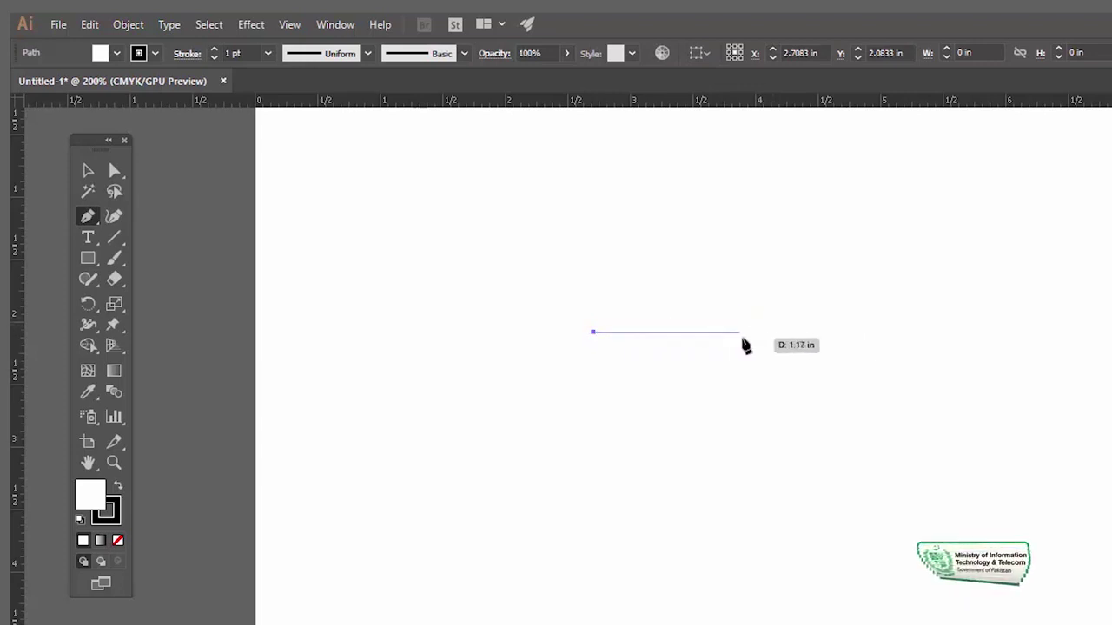
left_click(770, 332)
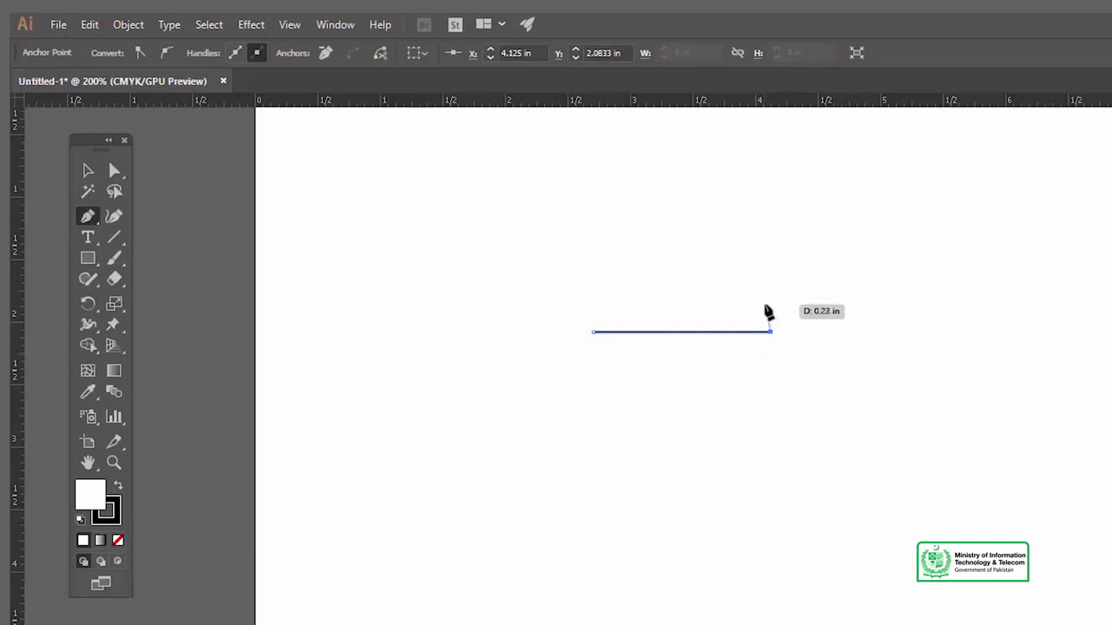
key("ctrl+z")
key("ctrl+z")
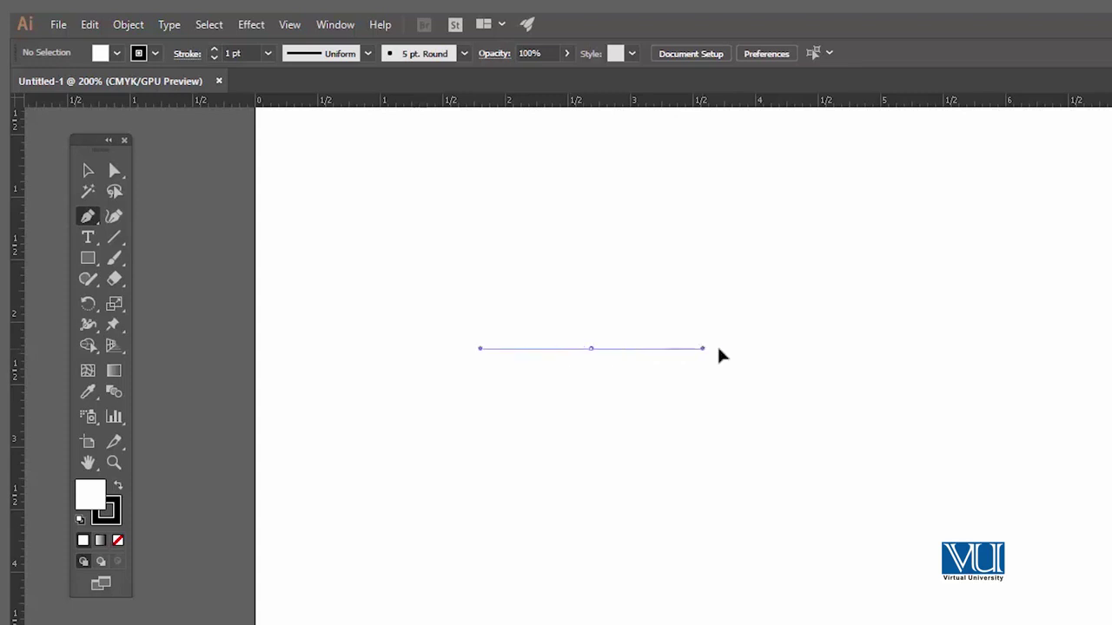
Drag out a practice curved anchor with handles, then undo it.
left_click_drag(745, 351, 743, 311)
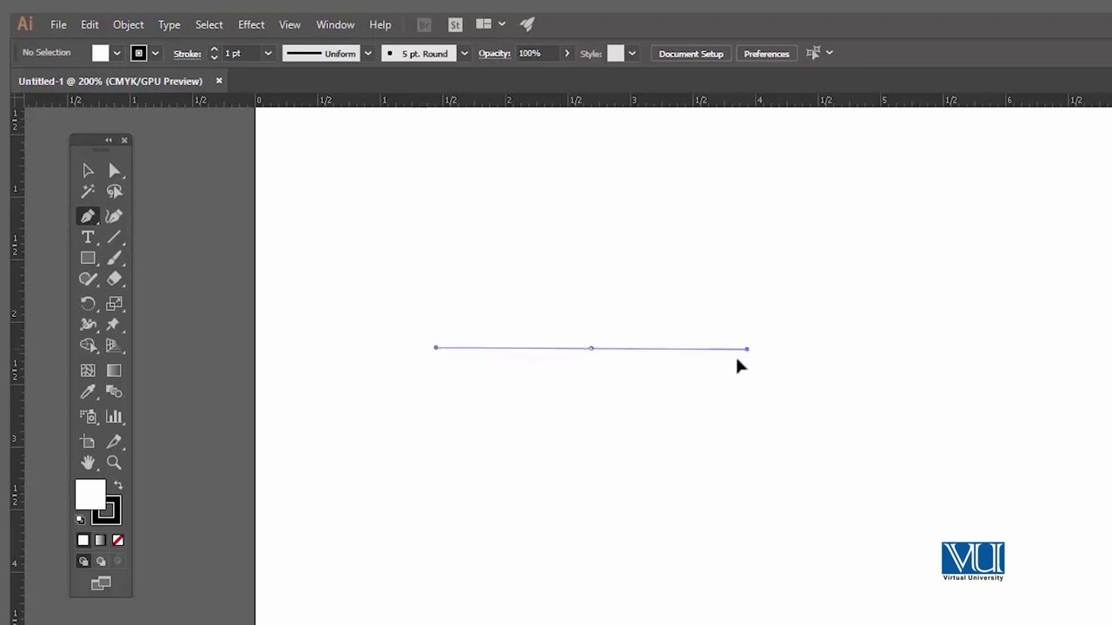
left_click_drag(743, 311, 733, 320)
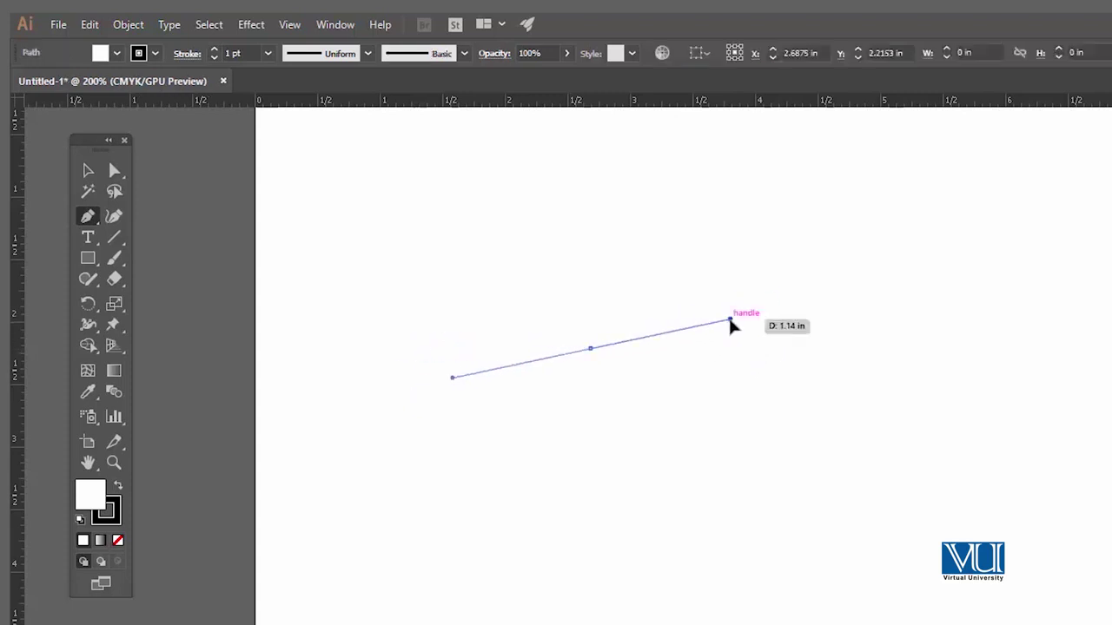
key("ctrl+z")
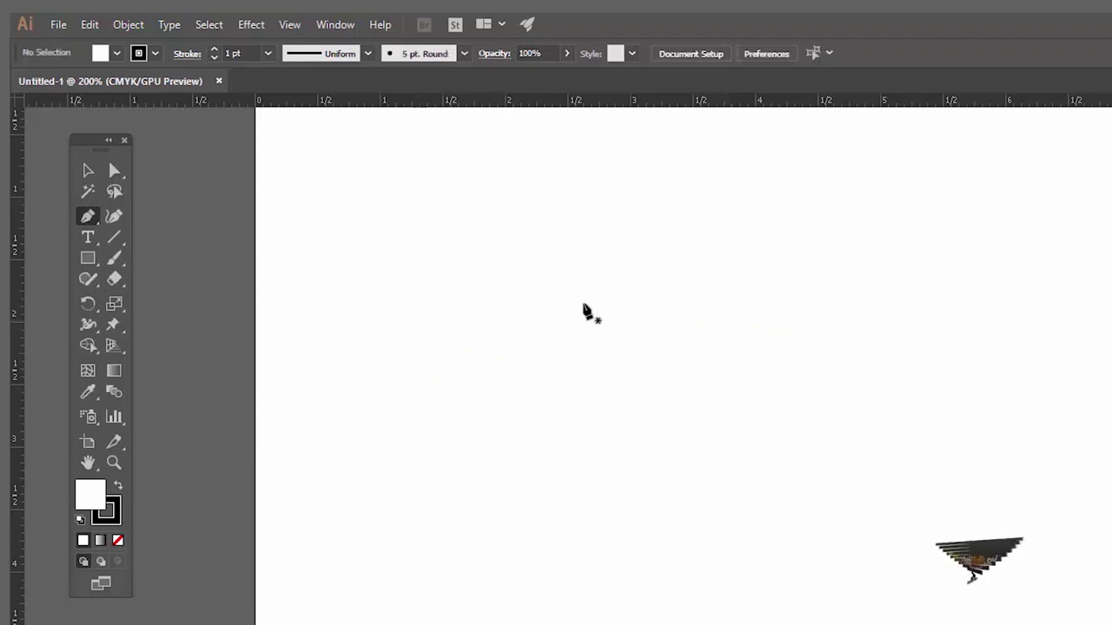
Start the staircase path along its top edge, undoing misplaced anchors.
left_click_drag(582, 304, 685, 299)
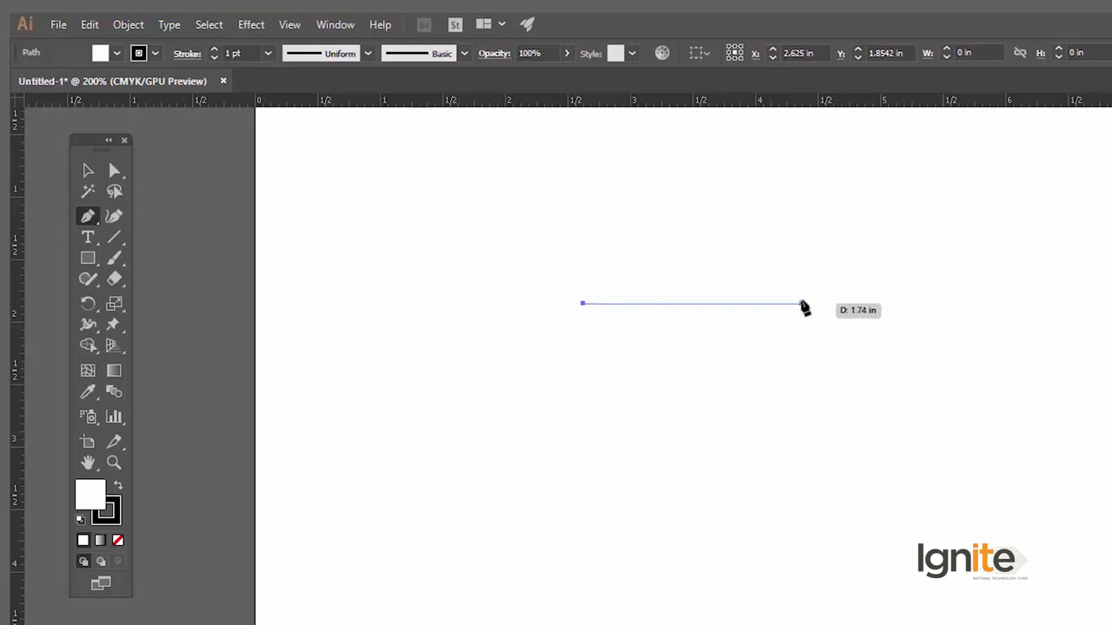
left_click(800, 303)
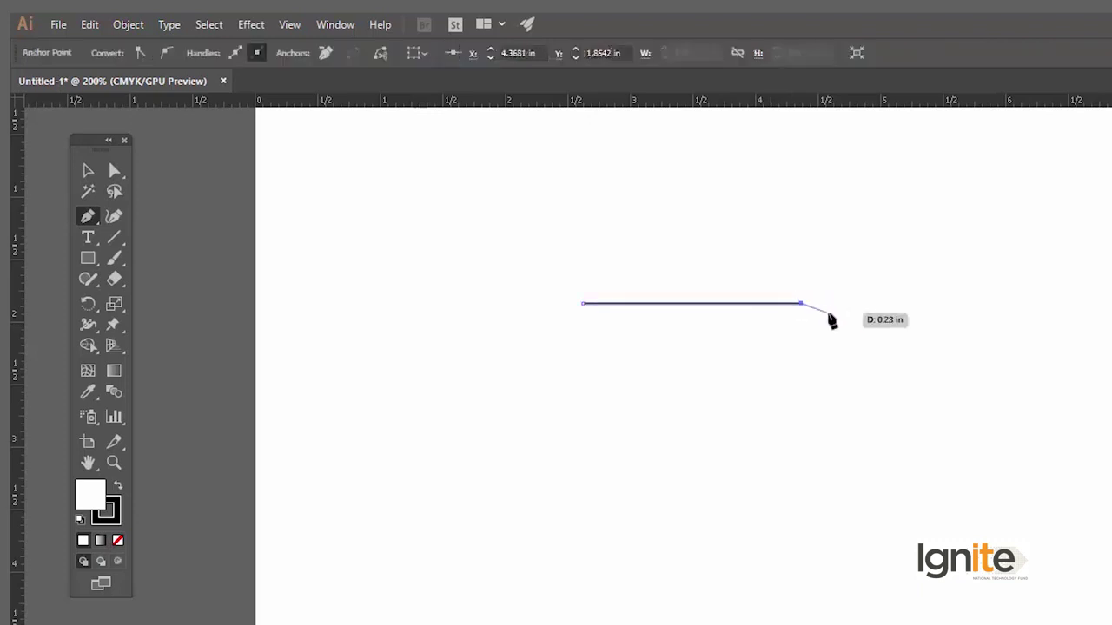
key("ctrl+z")
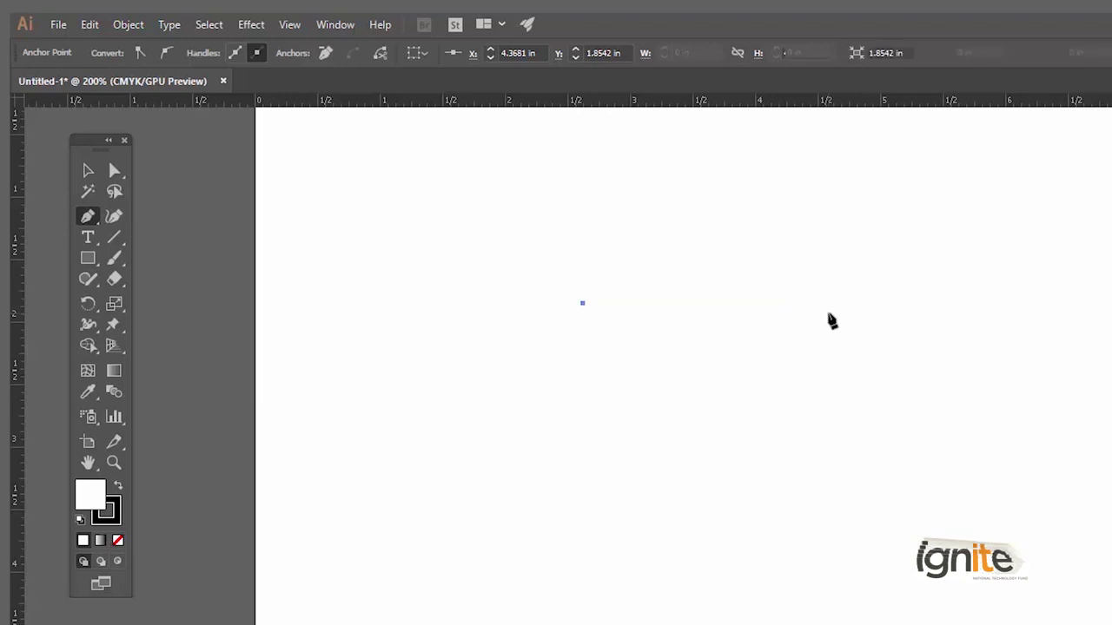
left_click(812, 499)
key("ctrl+z")
left_click(834, 183)
mouse_move(834, 183)
left_mouse_down()
mouse_move(897, 233)
mouse_move(928, 300)
mouse_move(925, 311)
mouse_move(886, 235)
mouse_move(824, 300)
mouse_move(790, 318)
mouse_move(786, 361)
mouse_move(798, 310)
mouse_move(810, 352)
mouse_move(840, 275)
left_mouse_up()
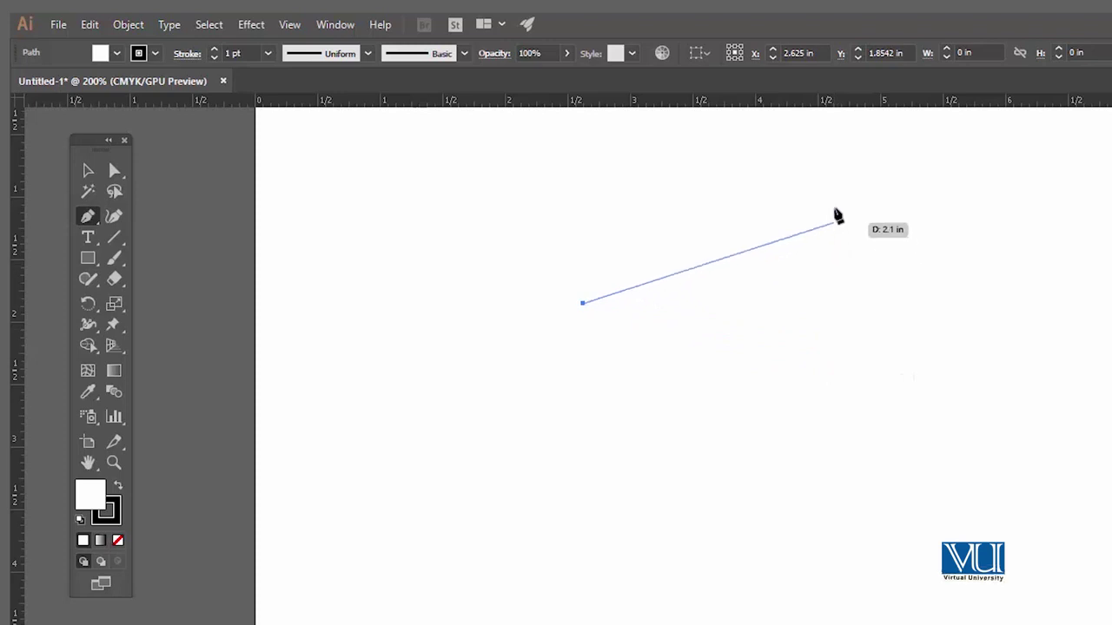
mouse_move(838, 272)
left_mouse_down()
mouse_move(834, 193)
mouse_move(864, 315)
left_mouse_up()
Add the two downward steps, the right side and the bottom edge back left.
left_click(862, 304)
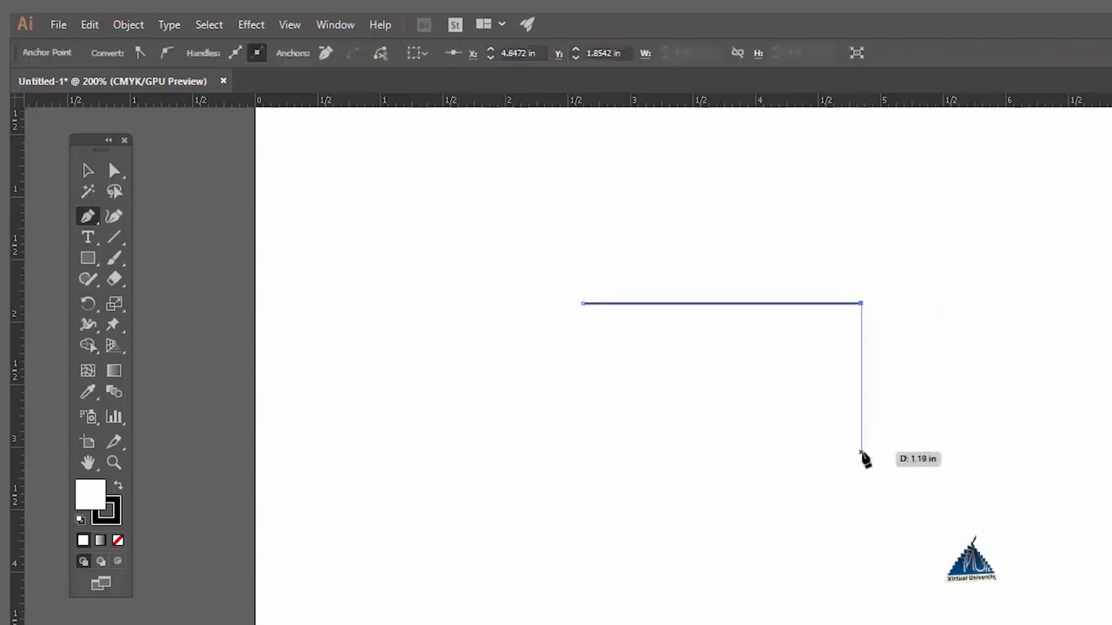
left_click(861, 453)
left_click(1087, 452)
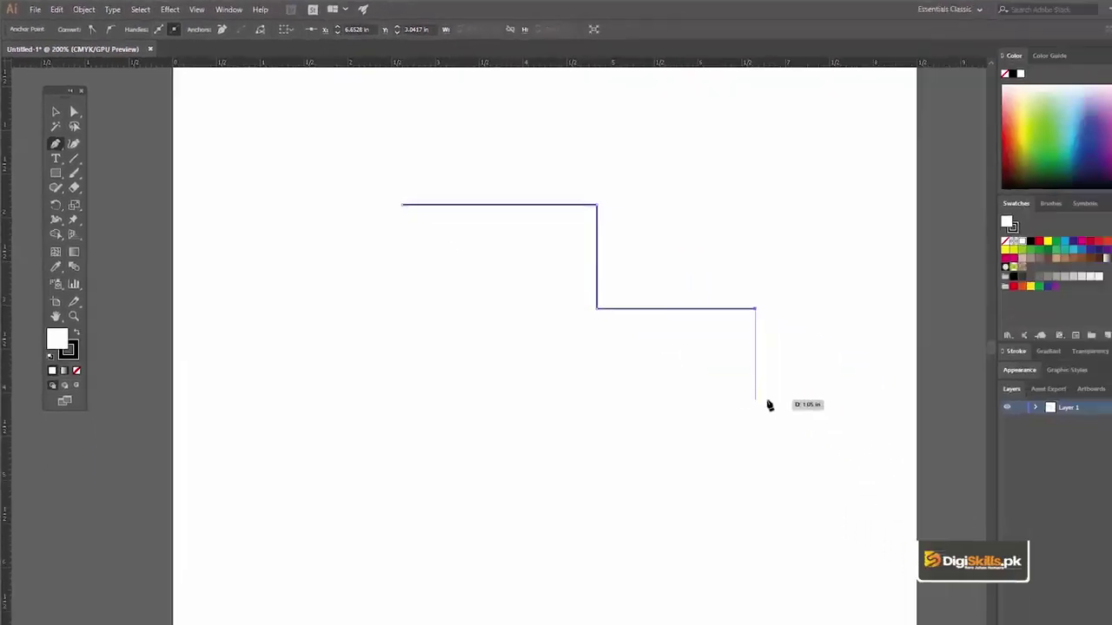
left_click(856, 377)
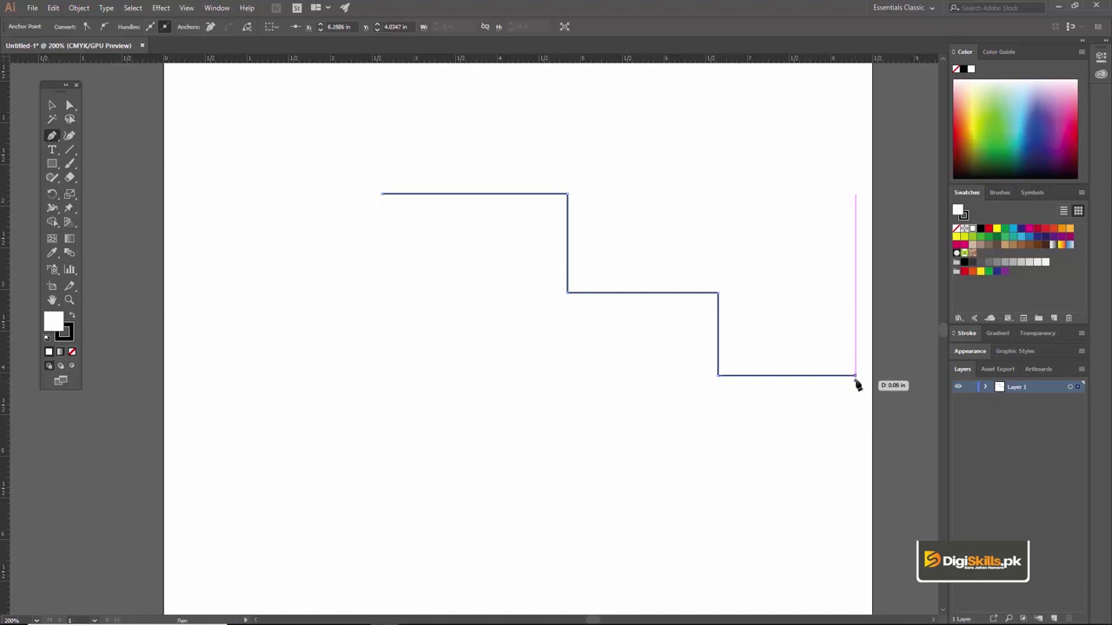
left_click(855, 457)
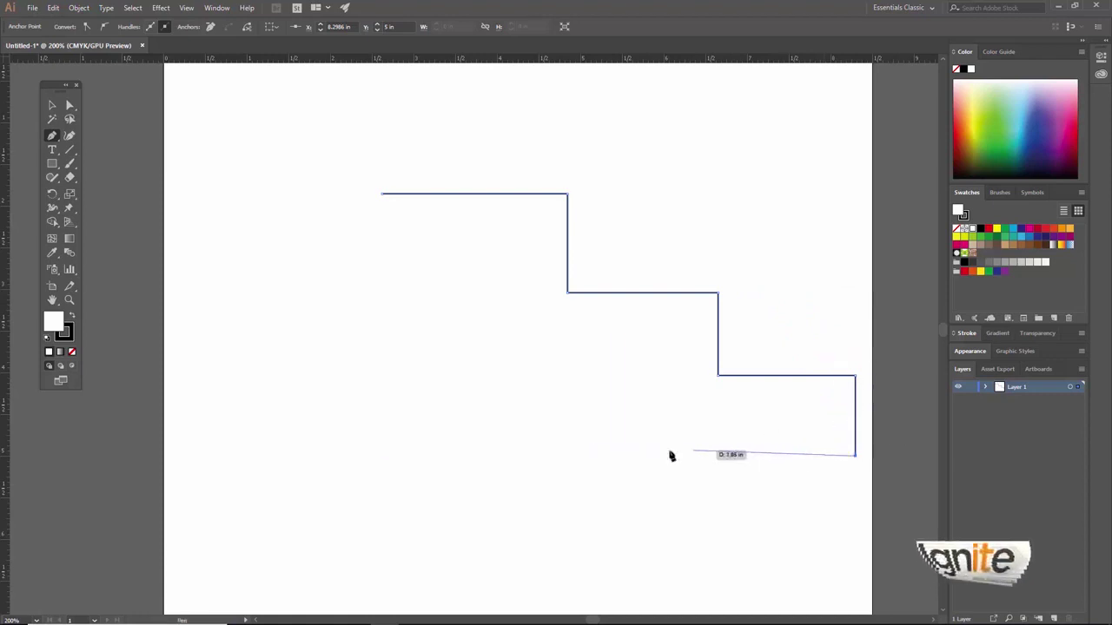
left_click(383, 461)
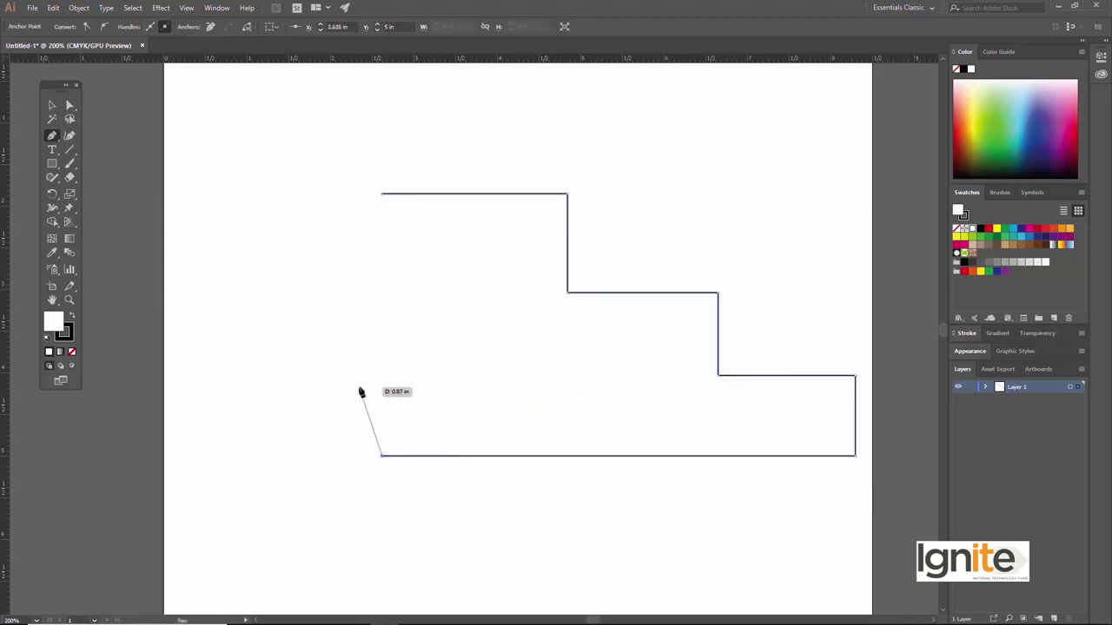
Close the staircase path on its start anchor and move the shape left.
left_click(384, 196)
key("v")
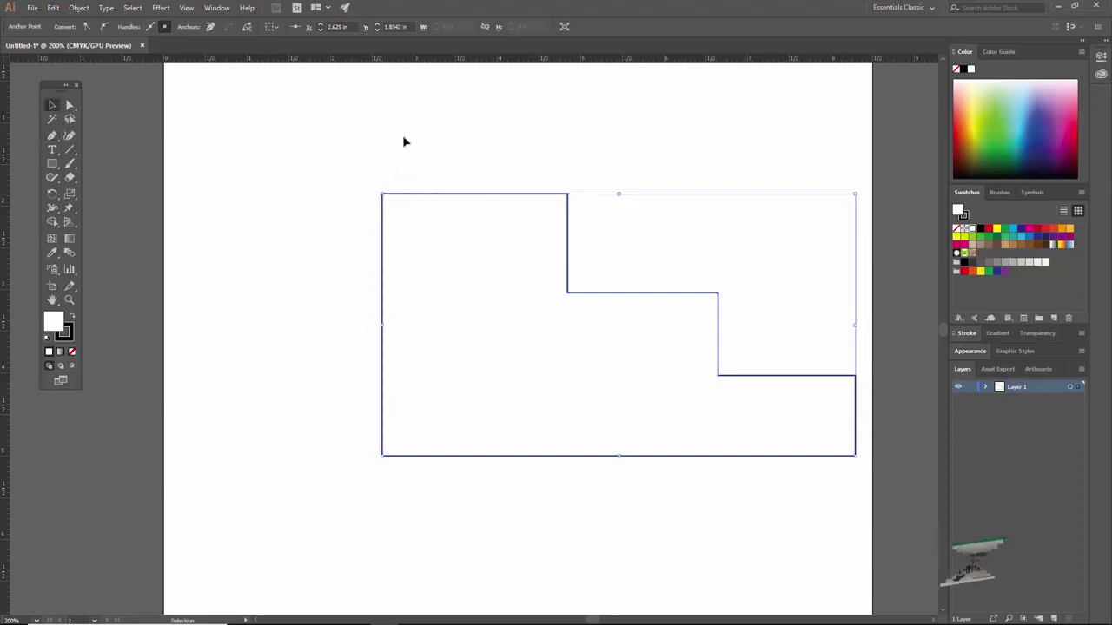
left_click(405, 141)
left_click_drag(470, 195, 428, 194)
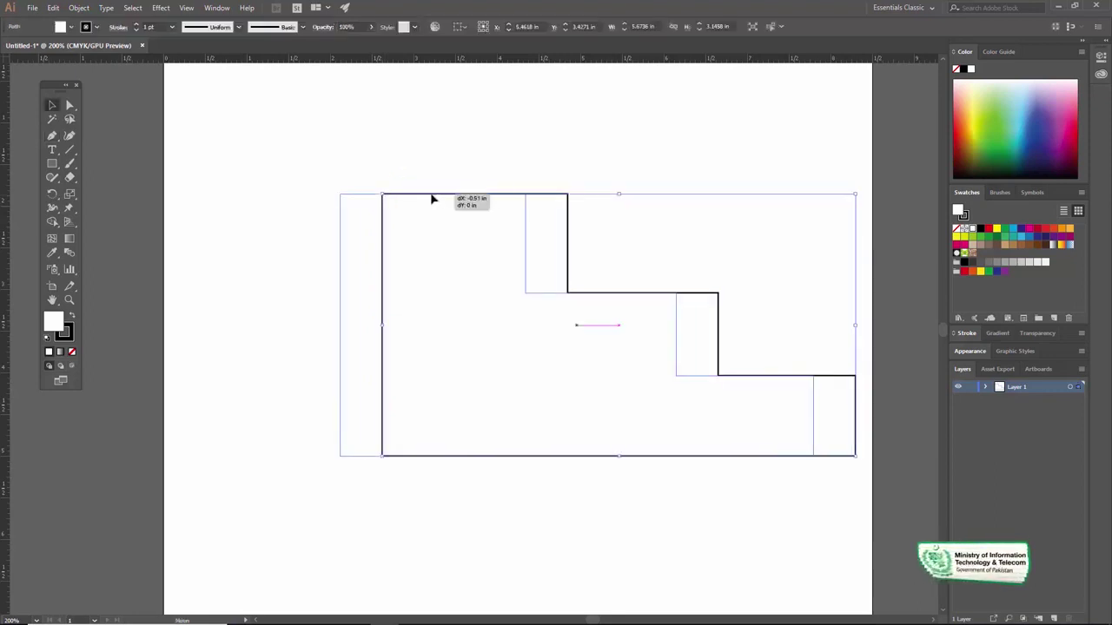
Reselect the staircase, try a black fill, swap it back, then delete the shape.
left_click(415, 152)
left_click_drag(398, 148, 499, 233)
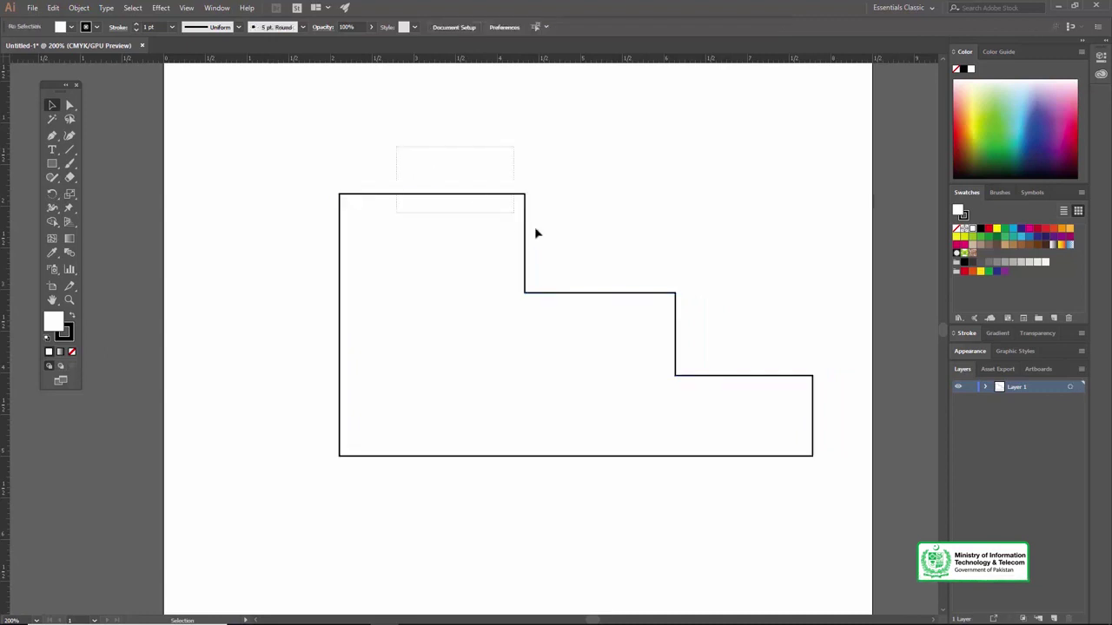
left_click(475, 148)
left_click_drag(452, 156, 539, 218)
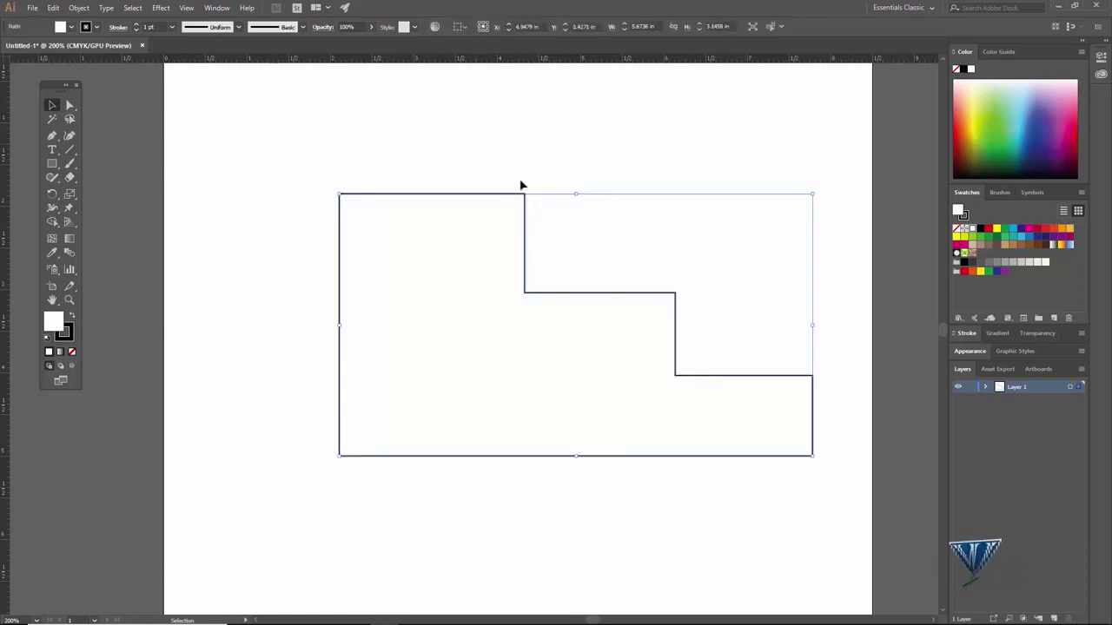
left_click(71, 316)
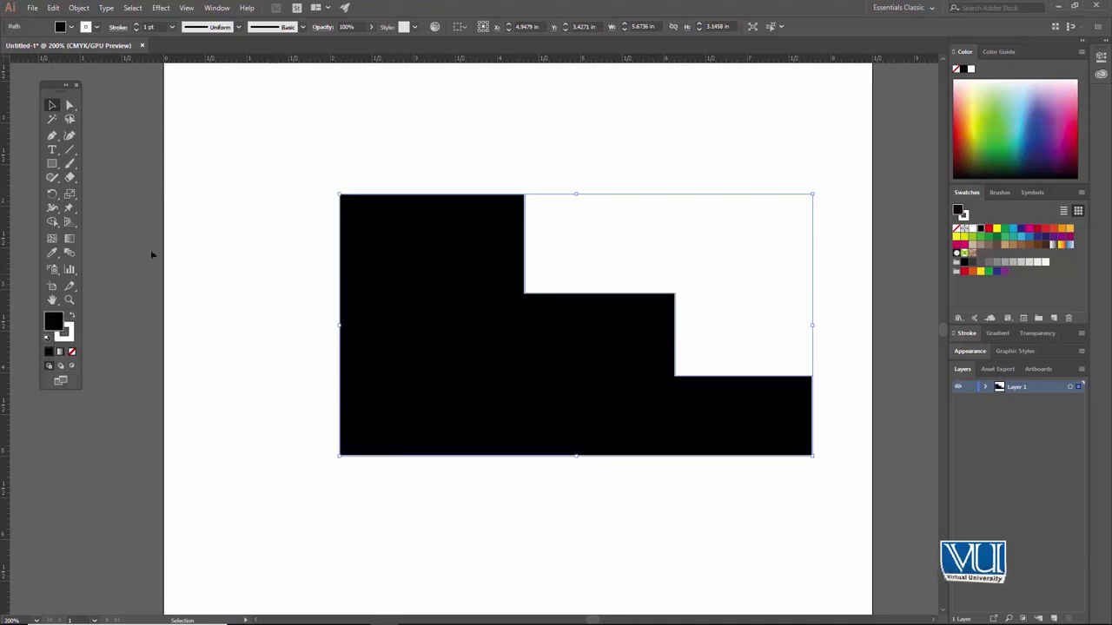
key("shift+x")
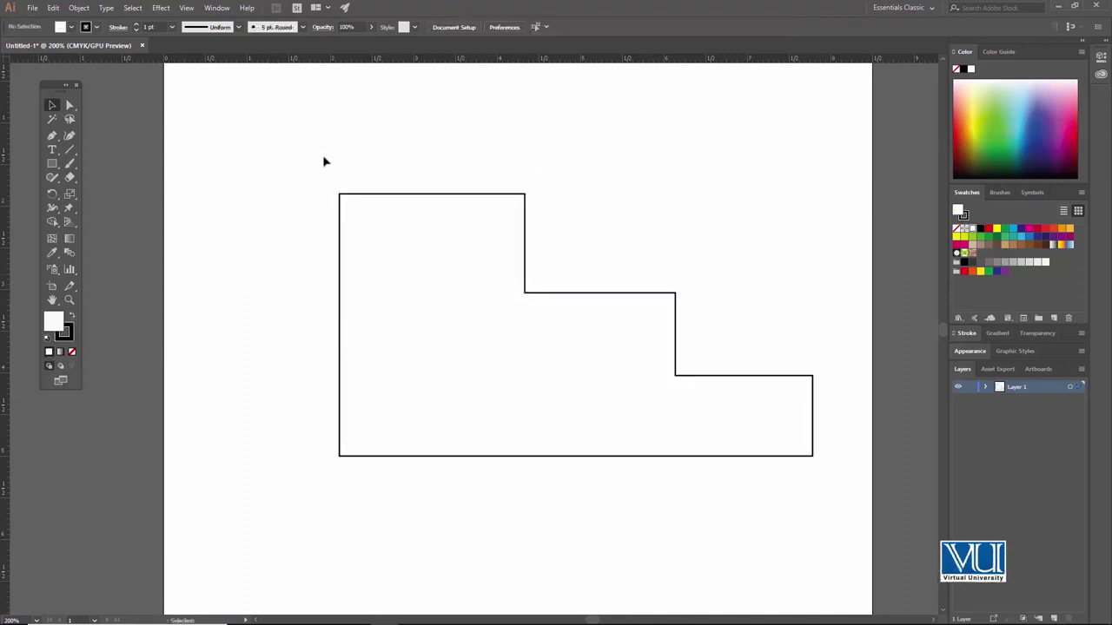
key("Delete")
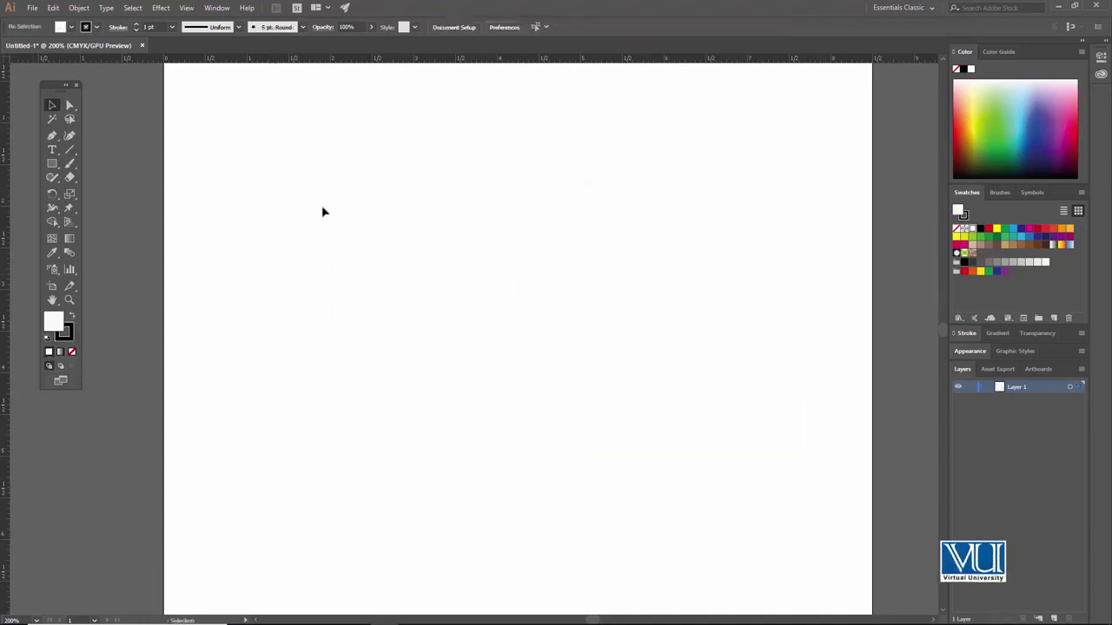
left_click(377, 180)
left_click(377, 282)
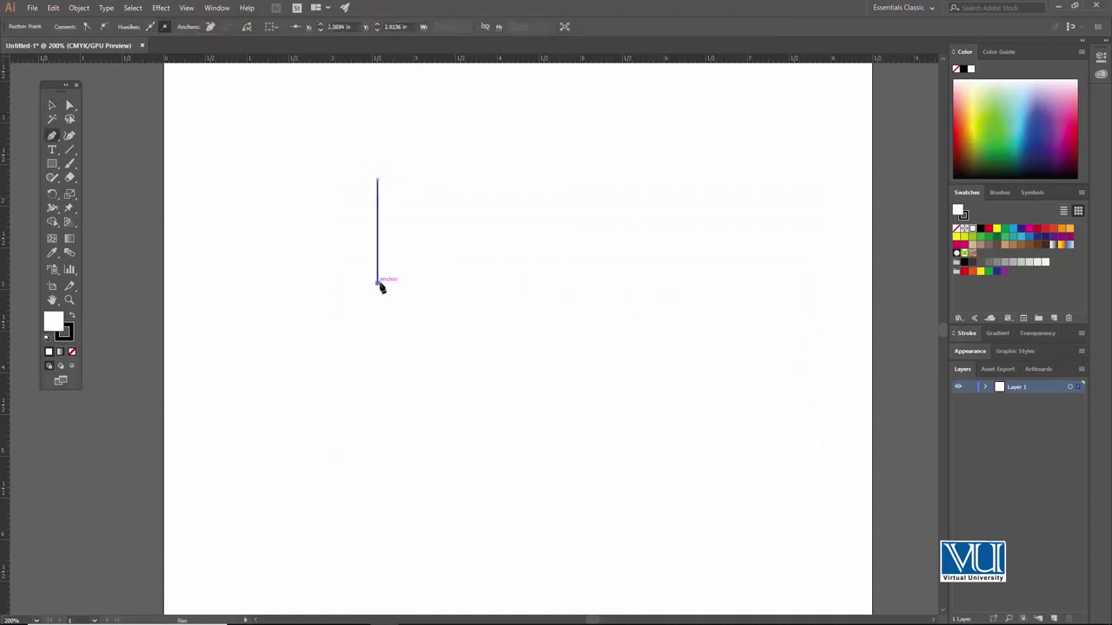
key("ctrl+z")
left_click(497, 179)
left_click_drag(494, 192, 390, 302)
key("ctrl+z")
left_click(390, 187)
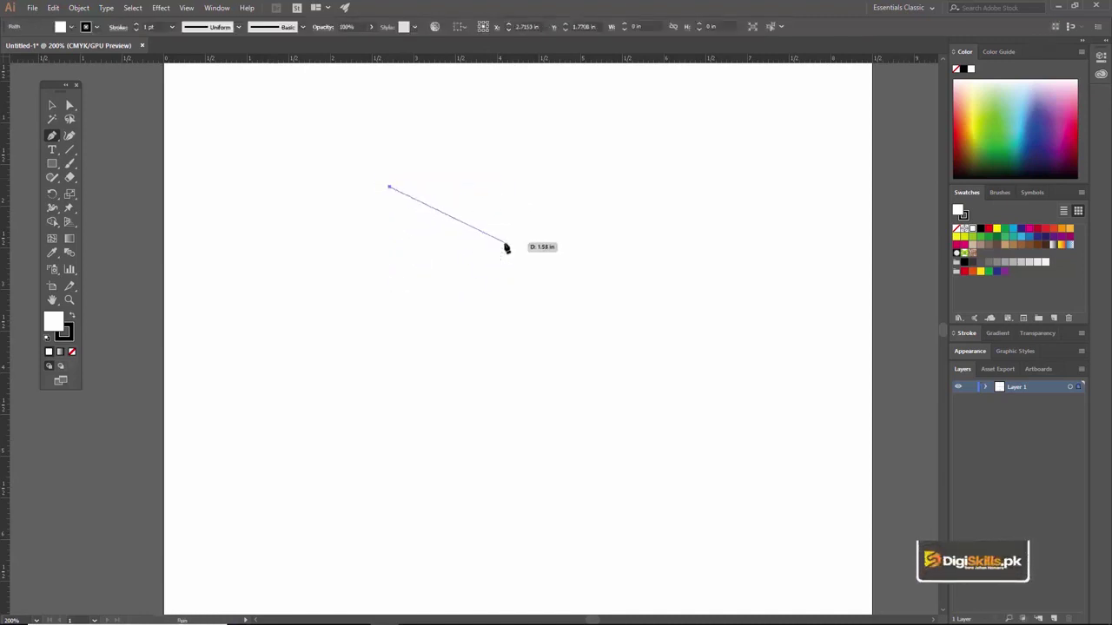
left_click(492, 240)
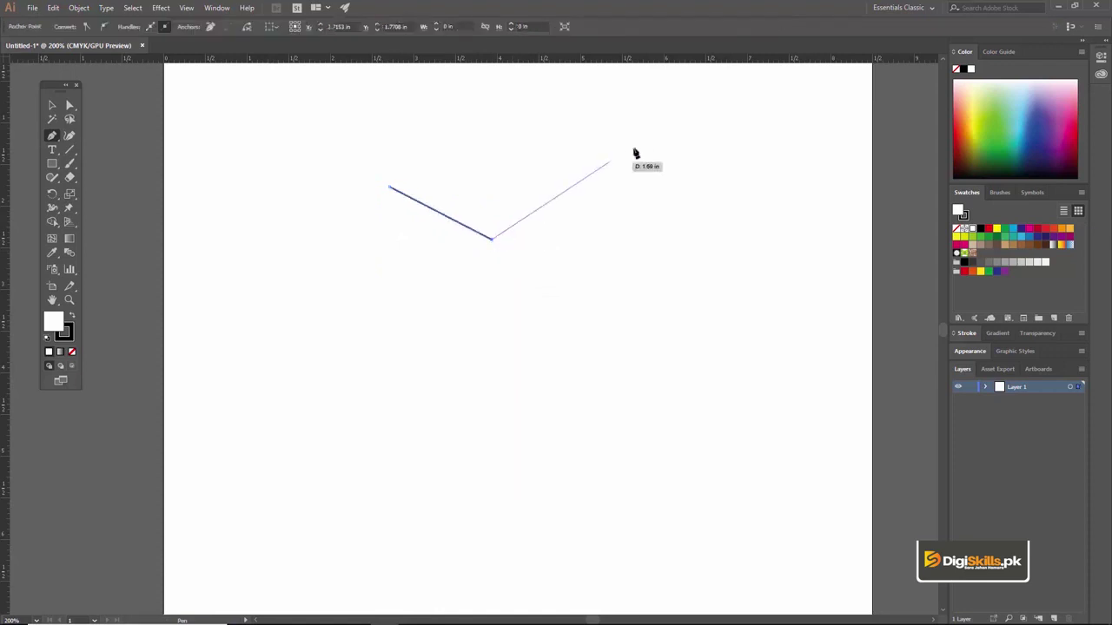
left_click(613, 161)
left_click(480, 87)
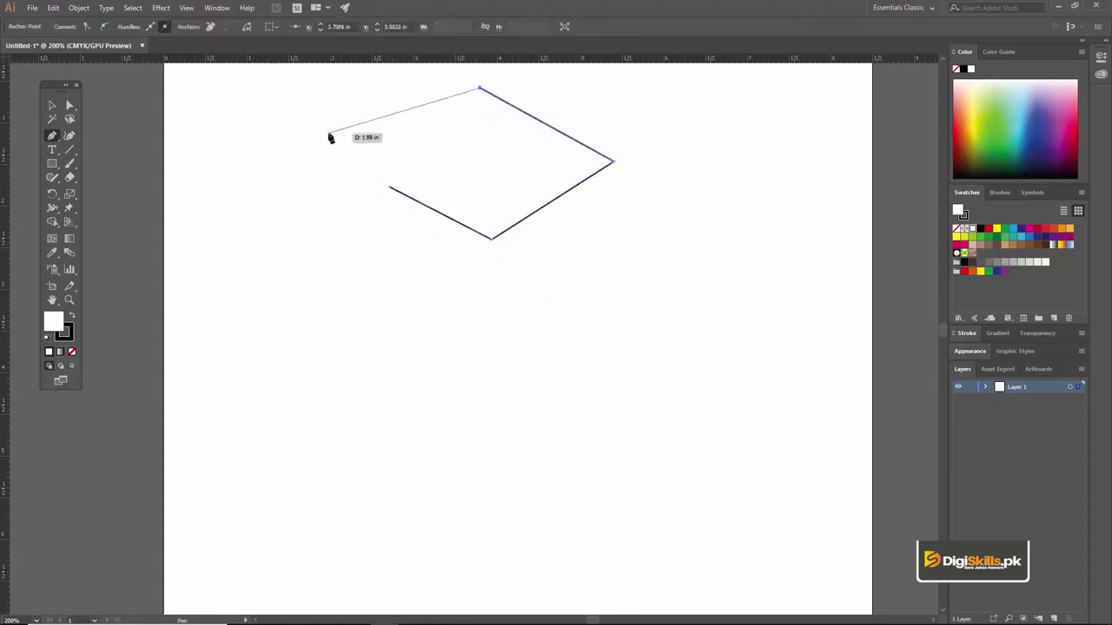
left_click(390, 188)
key("ctrl+z")
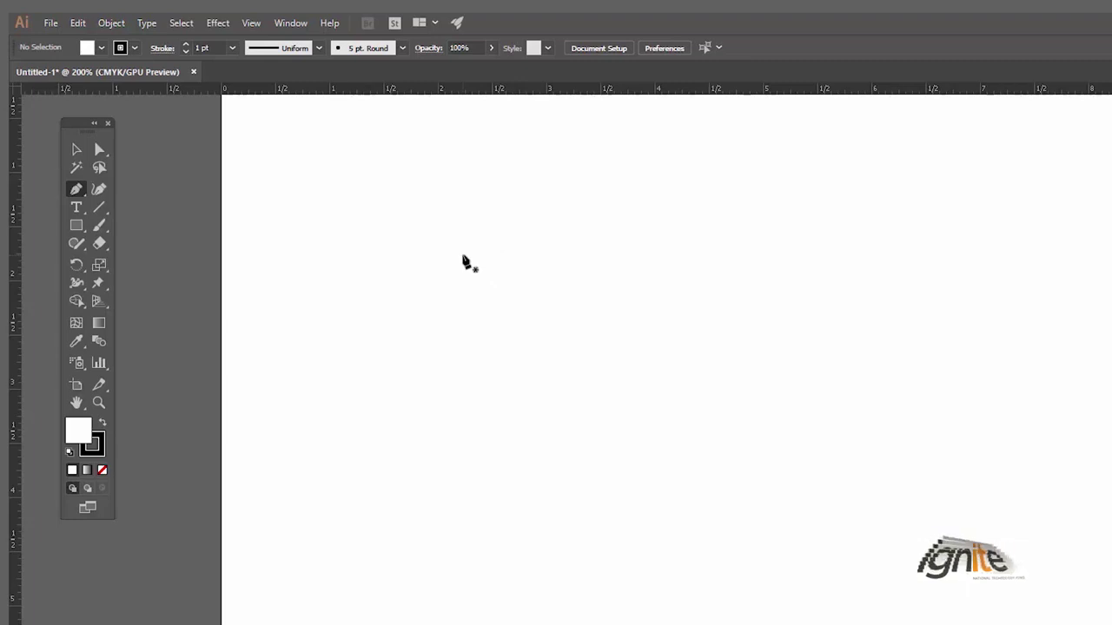
Zoom to 300% and begin the wave curve, undoing the first attempted bend.
left_click(588, 353, "ctrl")
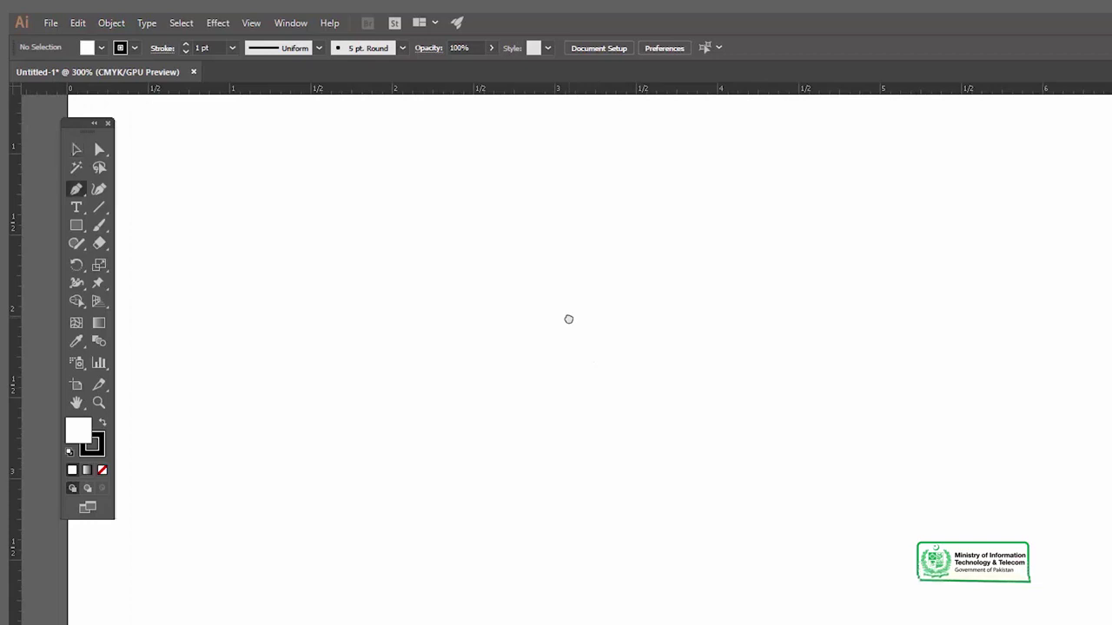
left_click(495, 302)
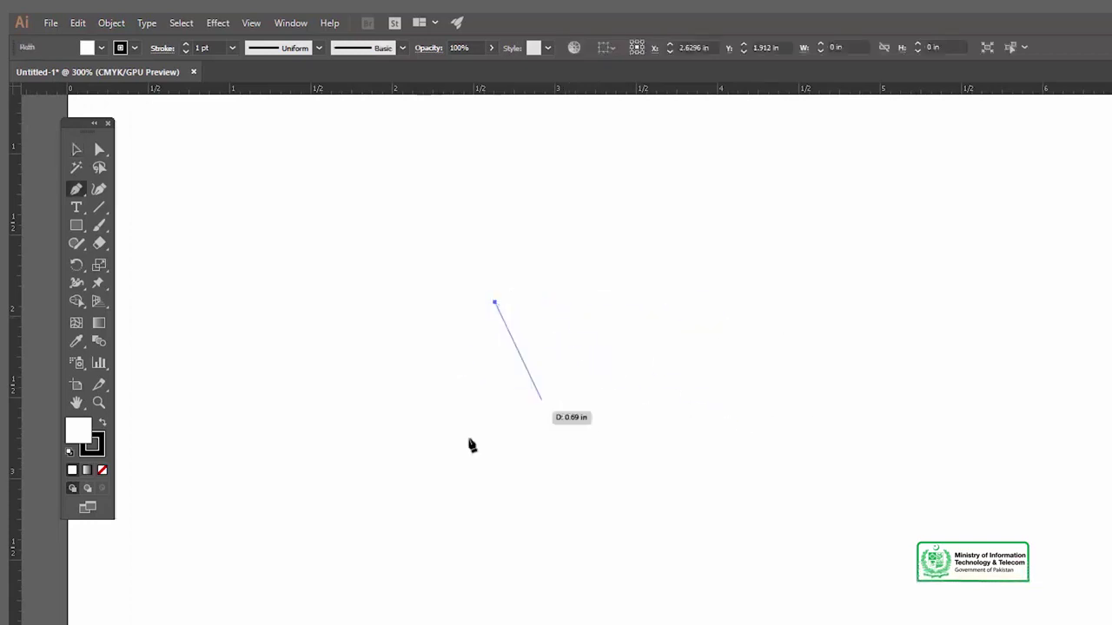
mouse_move(513, 407)
left_mouse_down()
mouse_move(548, 418)
mouse_move(499, 422)
left_mouse_up()
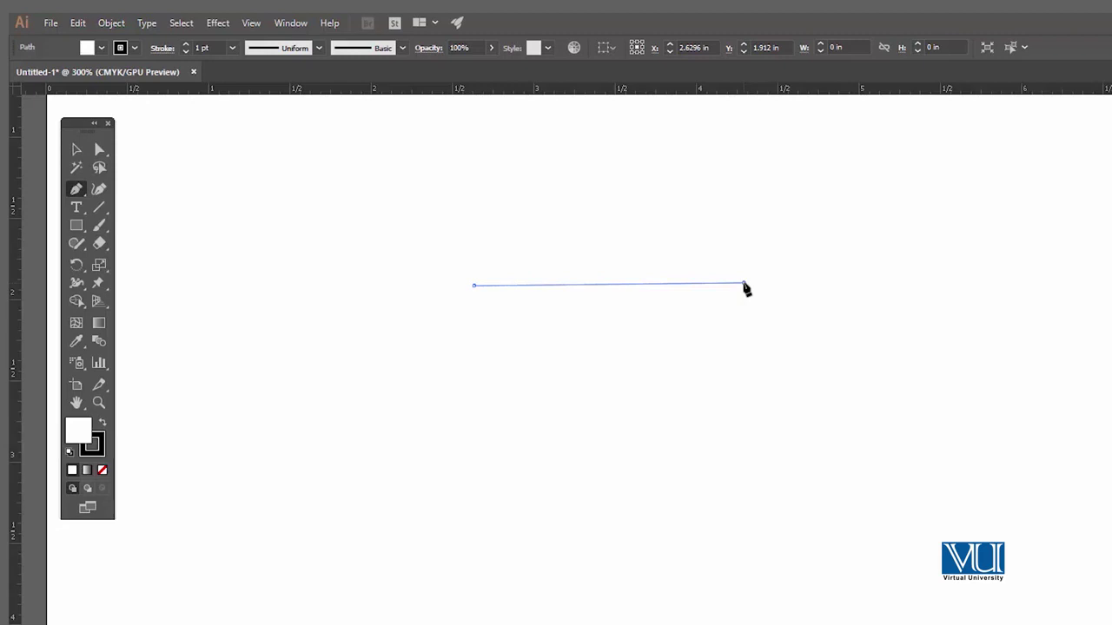
left_click_drag(753, 268, 896, 148)
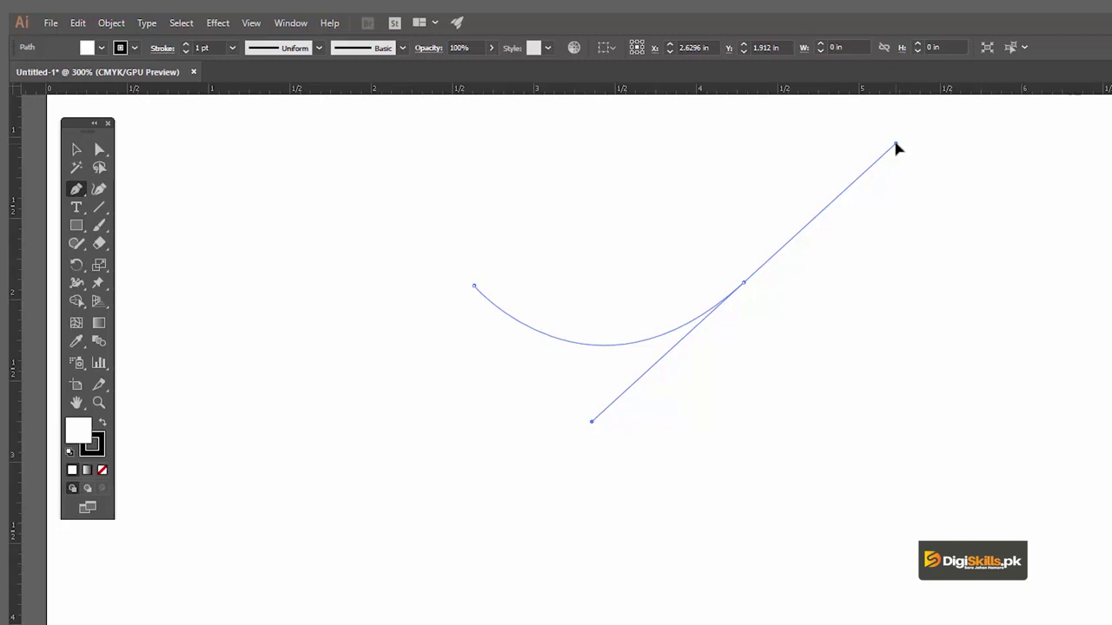
key("ctrl+z")
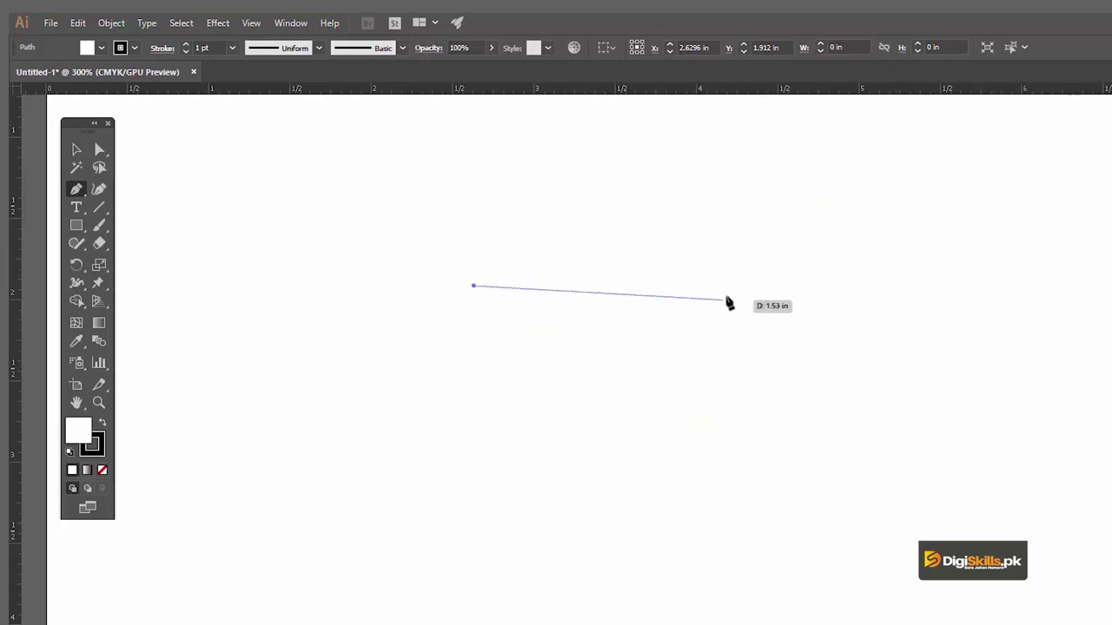
Draw the wave's upward arc and downward dip, then deselect the finished path.
left_click_drag(737, 284, 887, 451)
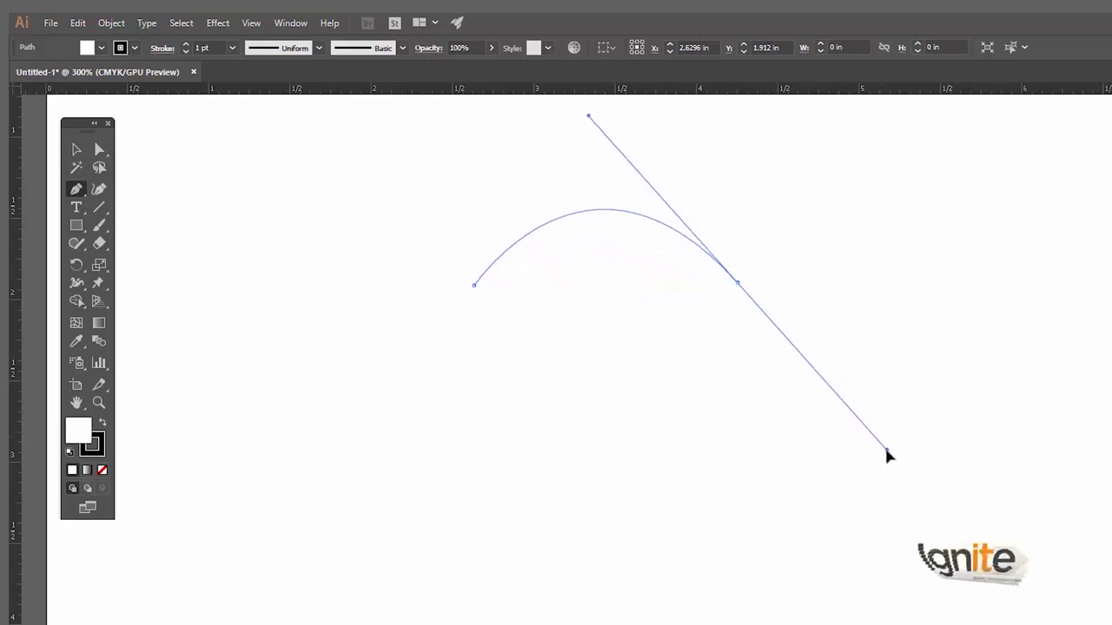
left_click_drag(886, 451, 887, 451)
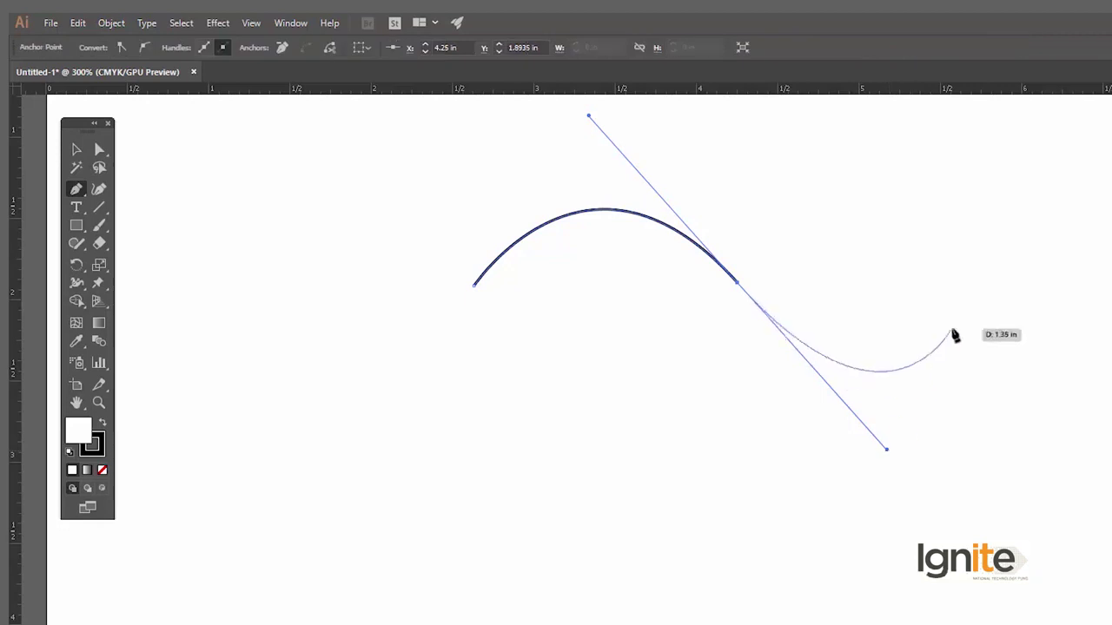
left_click(1006, 259)
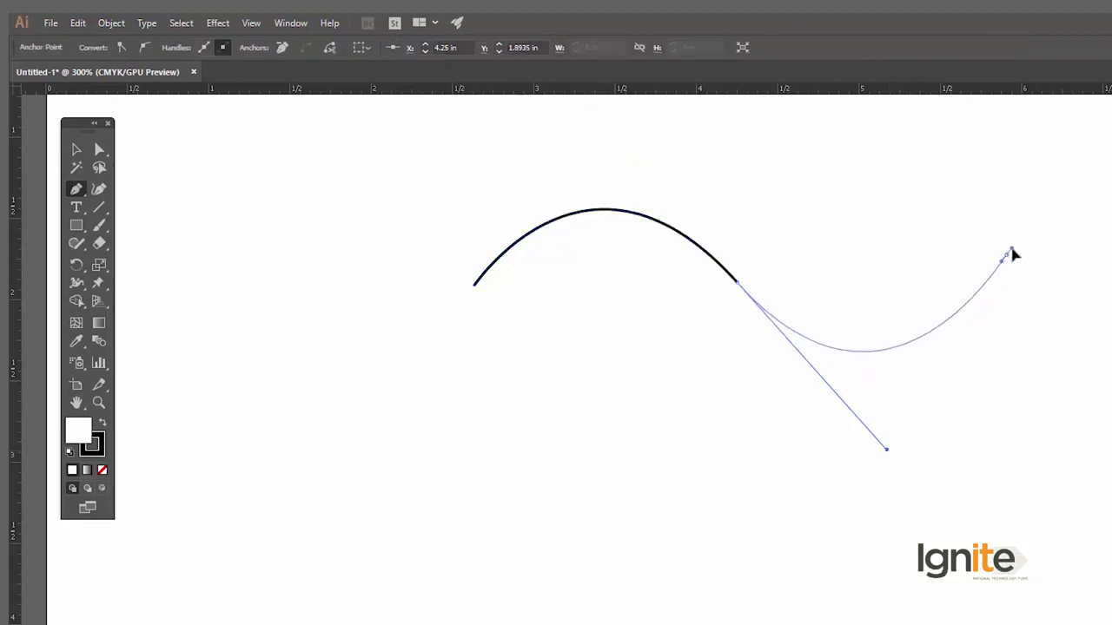
left_click_drag(1009, 253, 947, 221)
key("v")
left_click(825, 183)
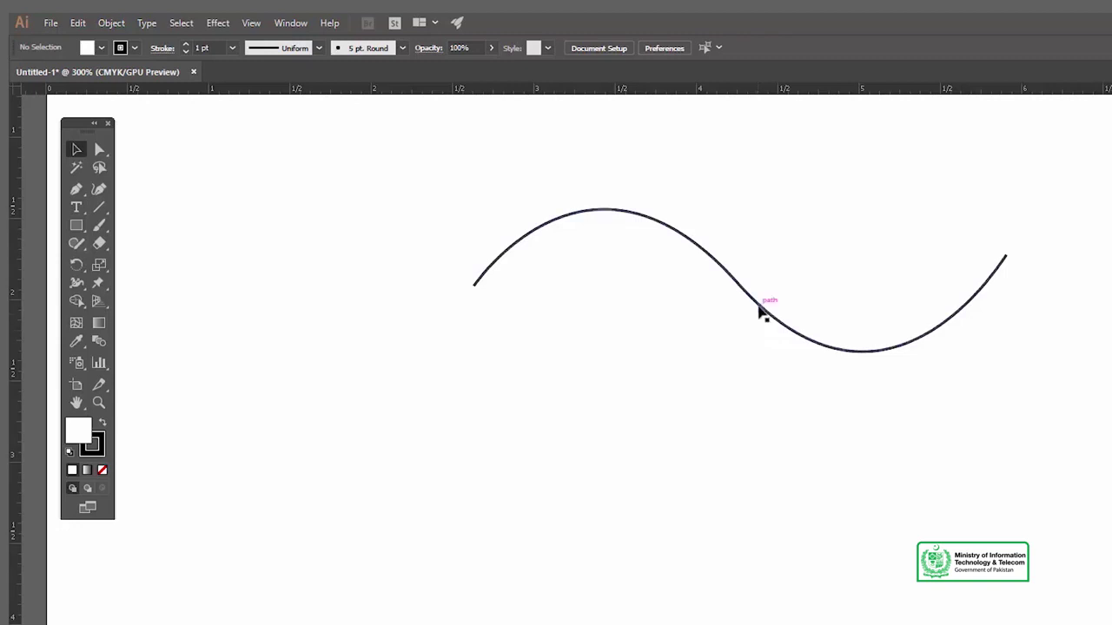
Rotate the wave about 90° to stand vertically, 0.8754 in wide by 3.2731 in tall.
left_click(754, 306)
left_click(634, 154)
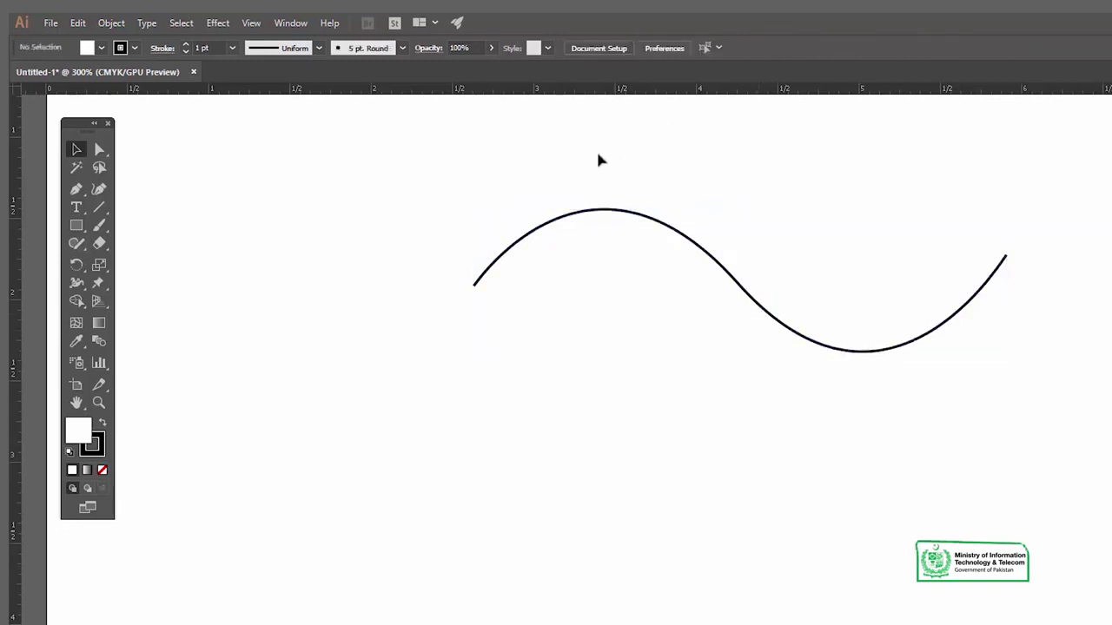
left_click(634, 216)
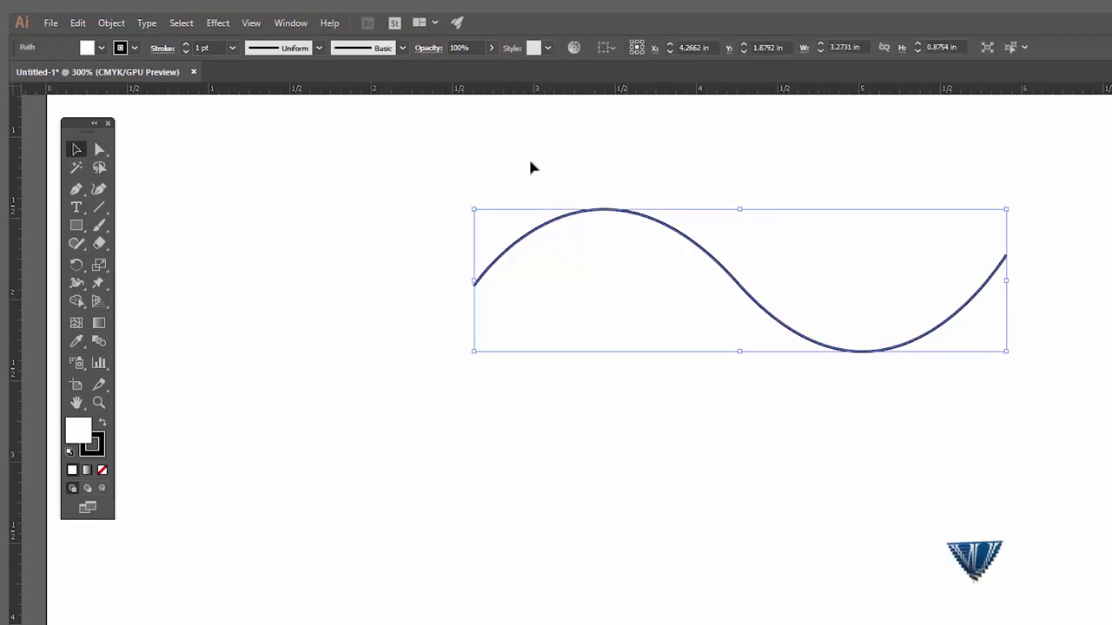
mouse_move(469, 206)
left_mouse_down()
mouse_move(791, 155)
mouse_move(757, 294)
left_mouse_up()
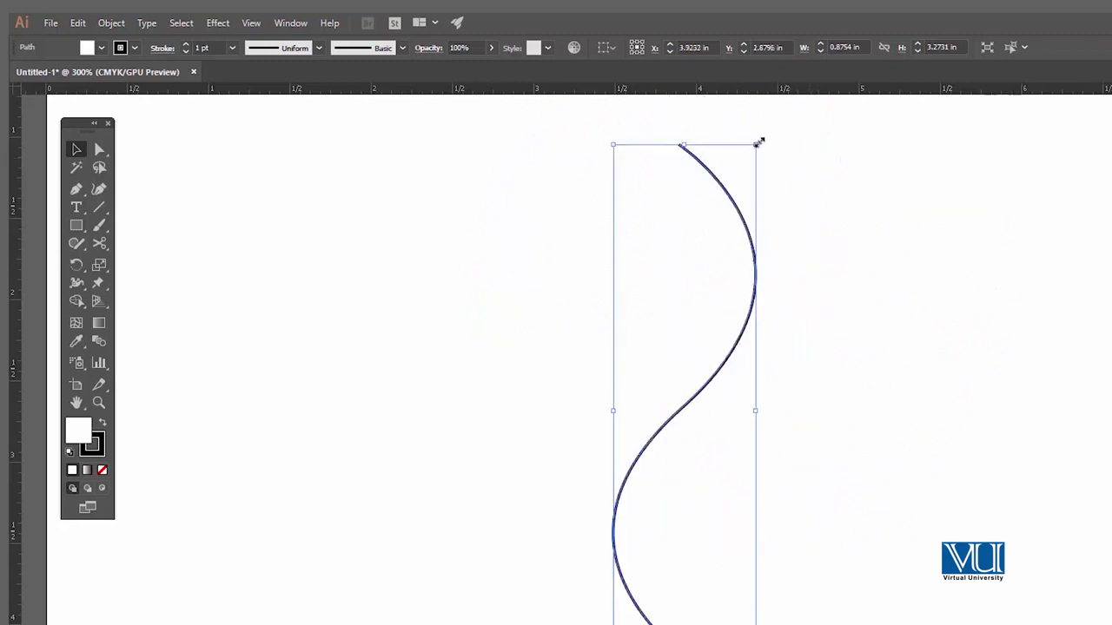
Shrink the S-curve to about a third and draw a mirrored curve to its right.
mouse_move(752, 145)
left_mouse_down()
mouse_move(709, 320)
mouse_move(727, 258)
left_mouse_up()
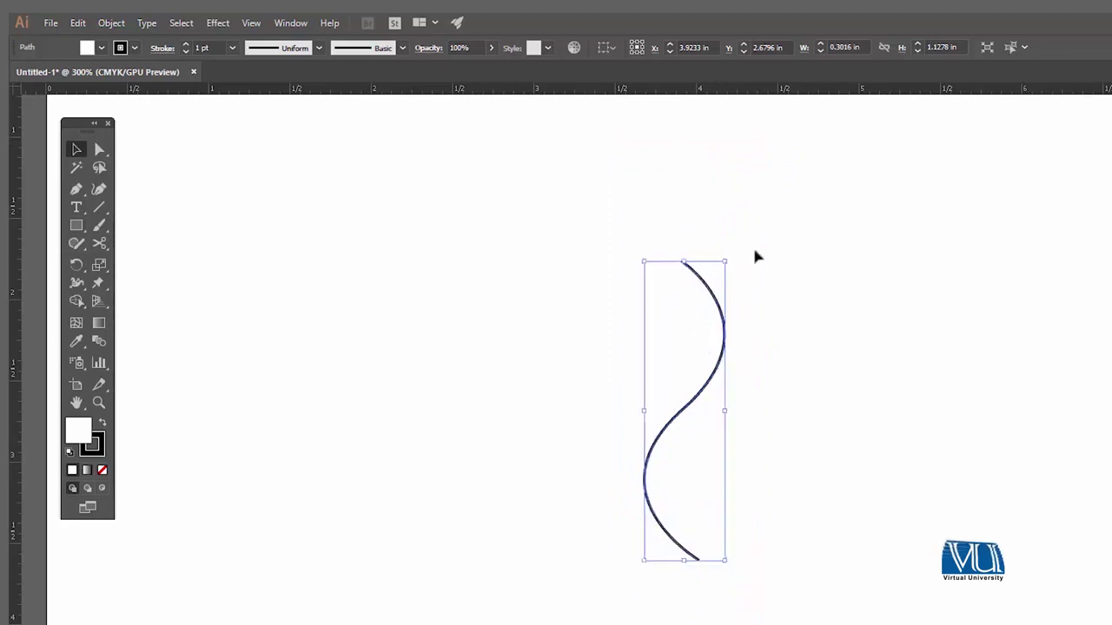
left_click(835, 248)
key("p")
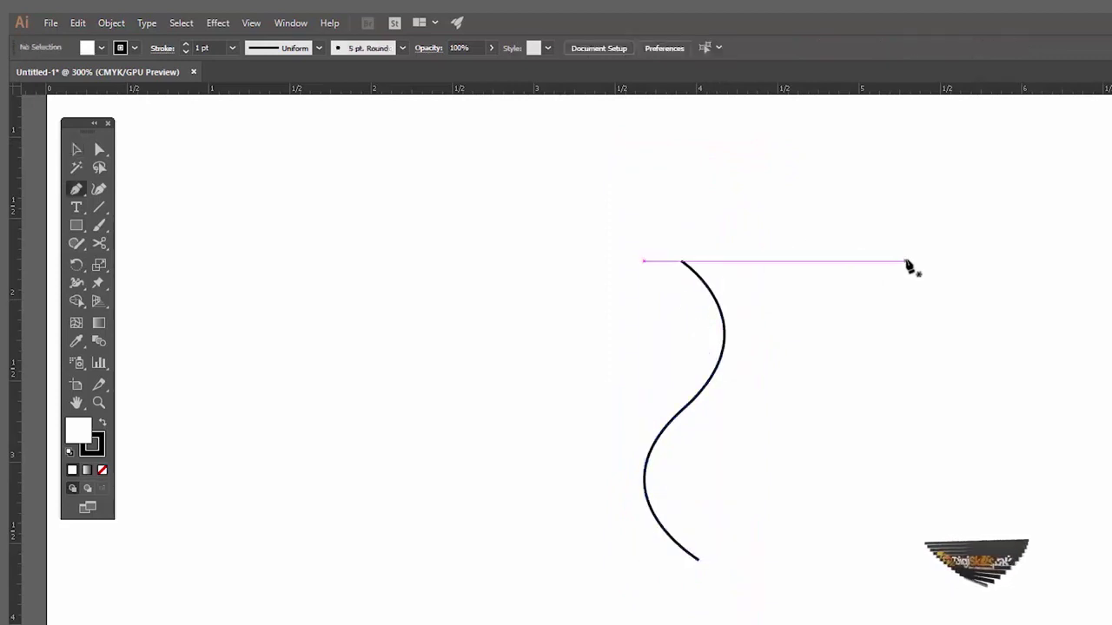
left_click(905, 261)
left_click_drag(900, 431, 998, 510)
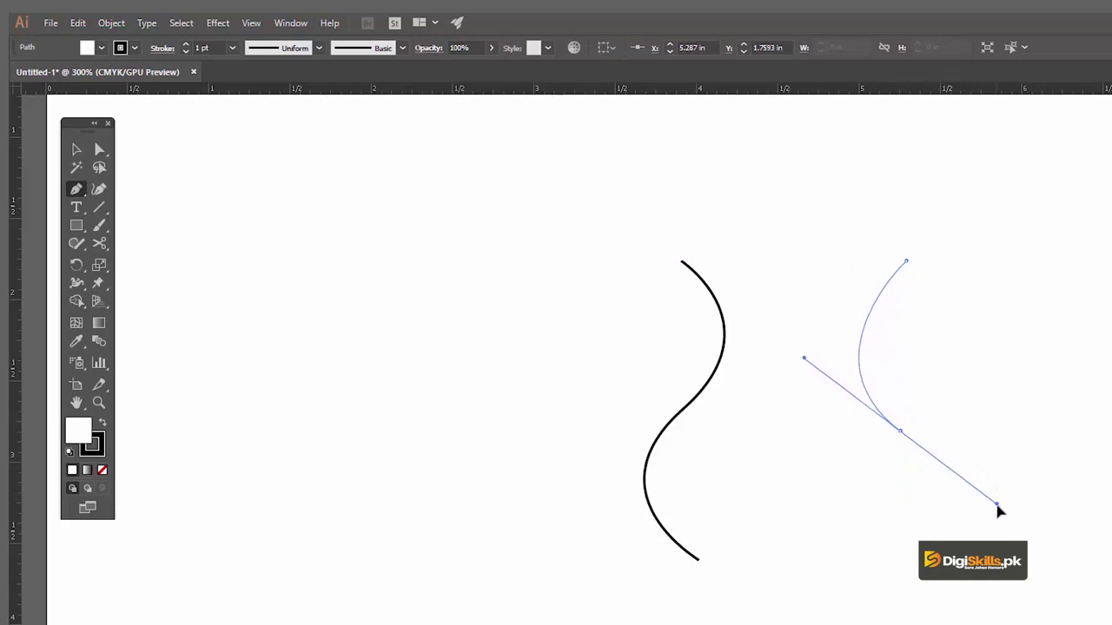
left_click_drag(998, 511, 998, 510)
left_click_drag(891, 581, 847, 618)
Finish the mirrored curve, then select both curves and delete them.
key("v")
left_click(812, 489)
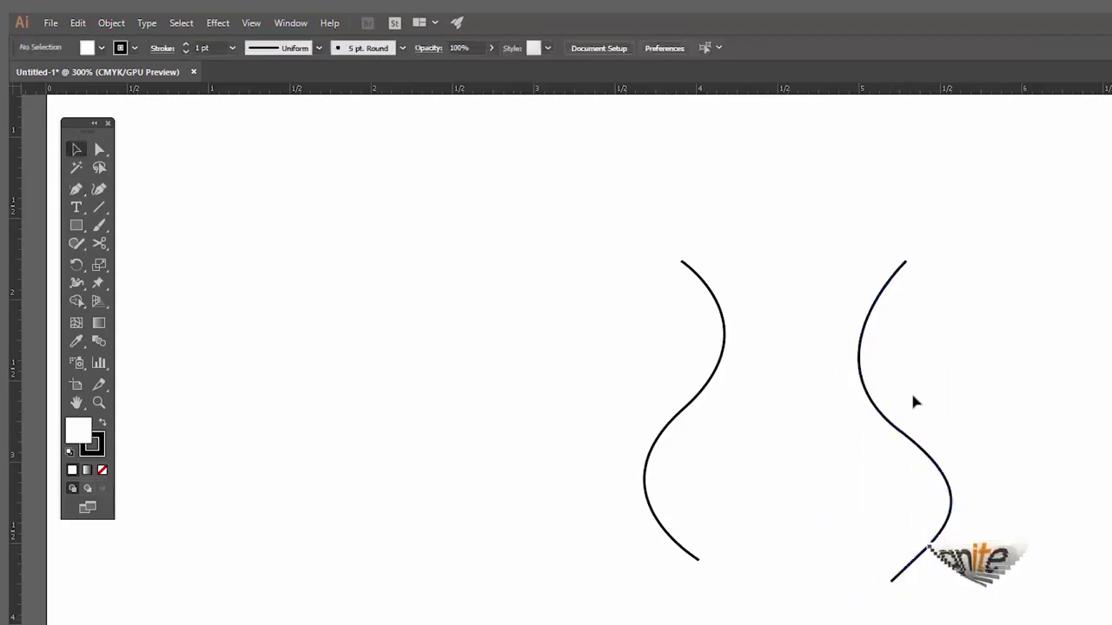
key("ctrl+a")
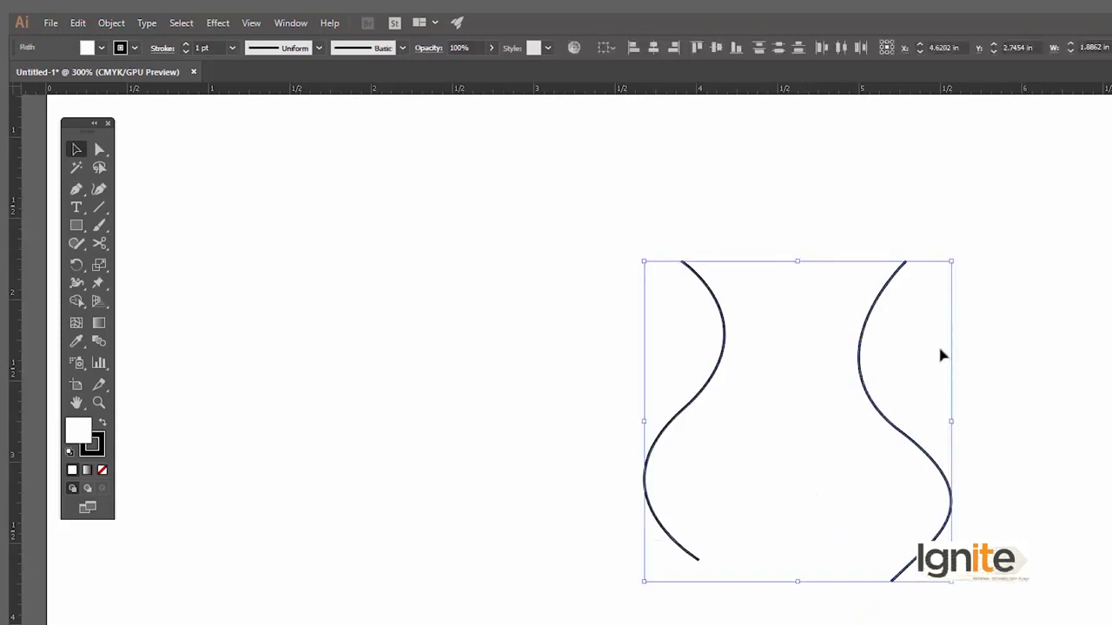
key("Delete")
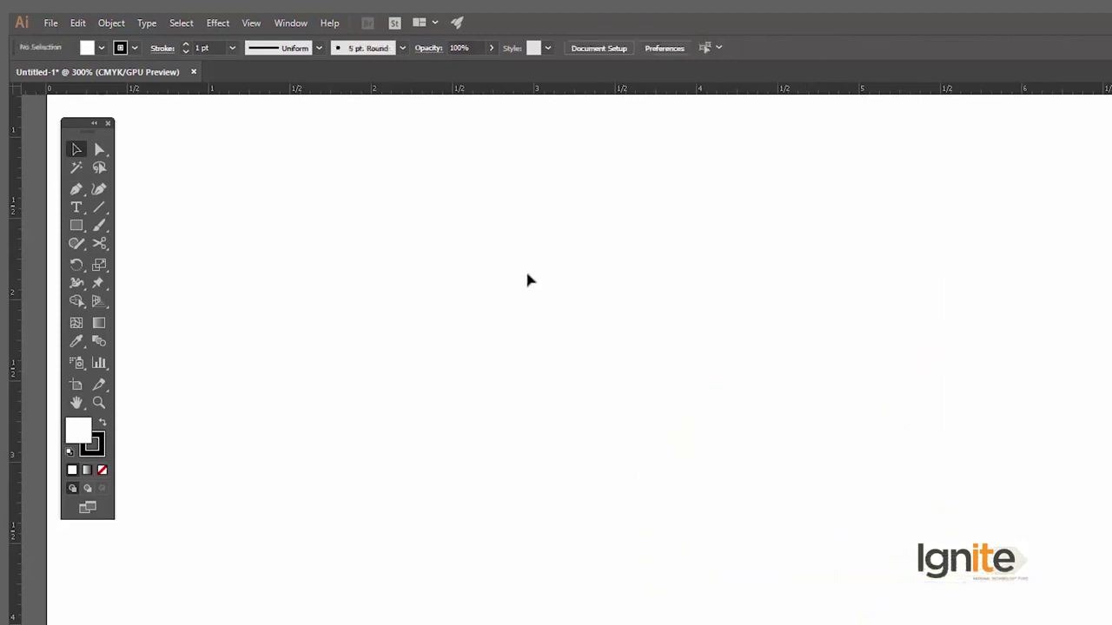
key("p")
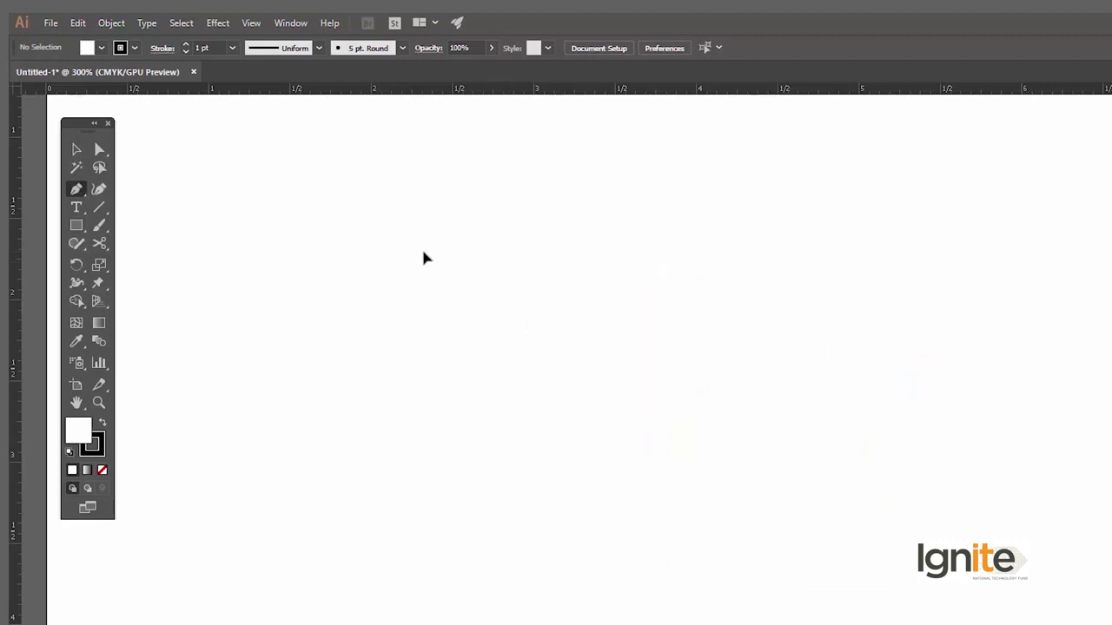
left_click(250, 24)
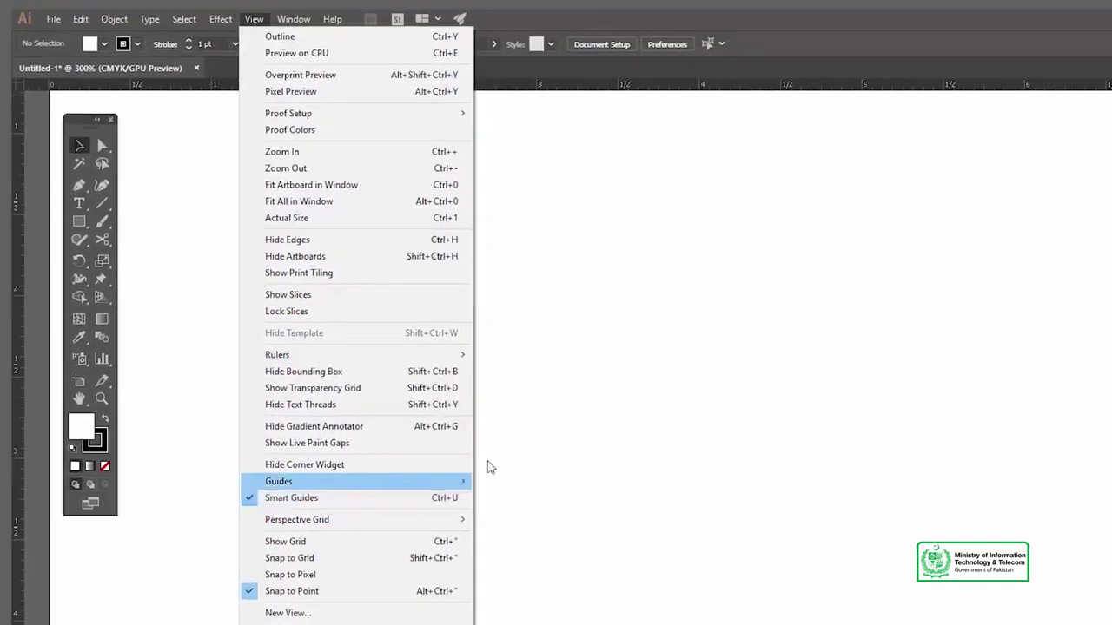
left_click(523, 388)
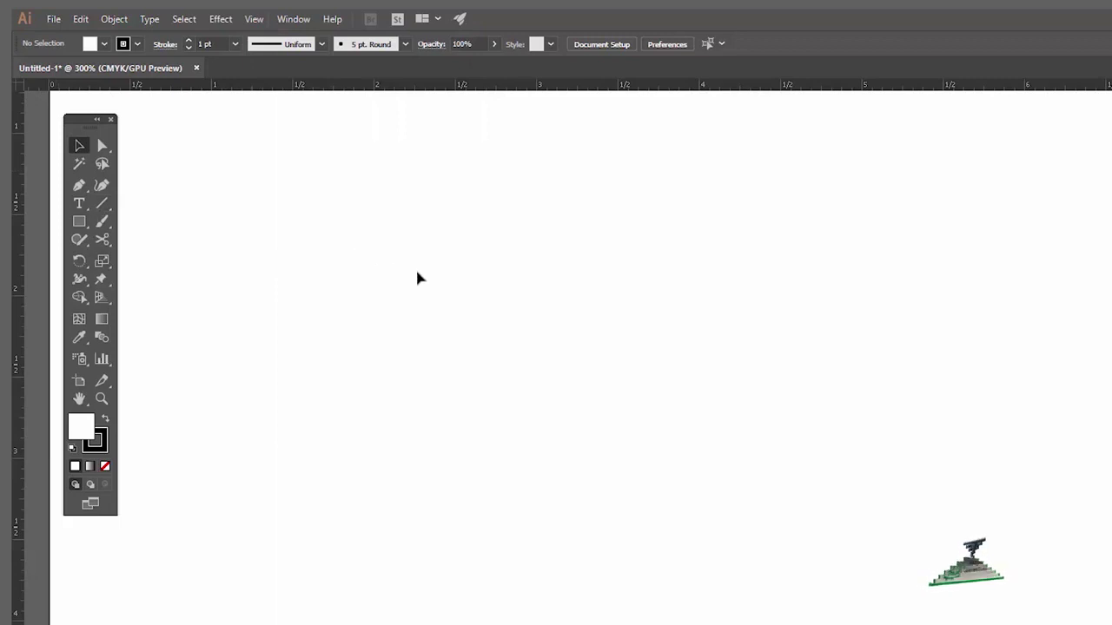
key("p")
left_click(485, 275)
left_click(675, 212)
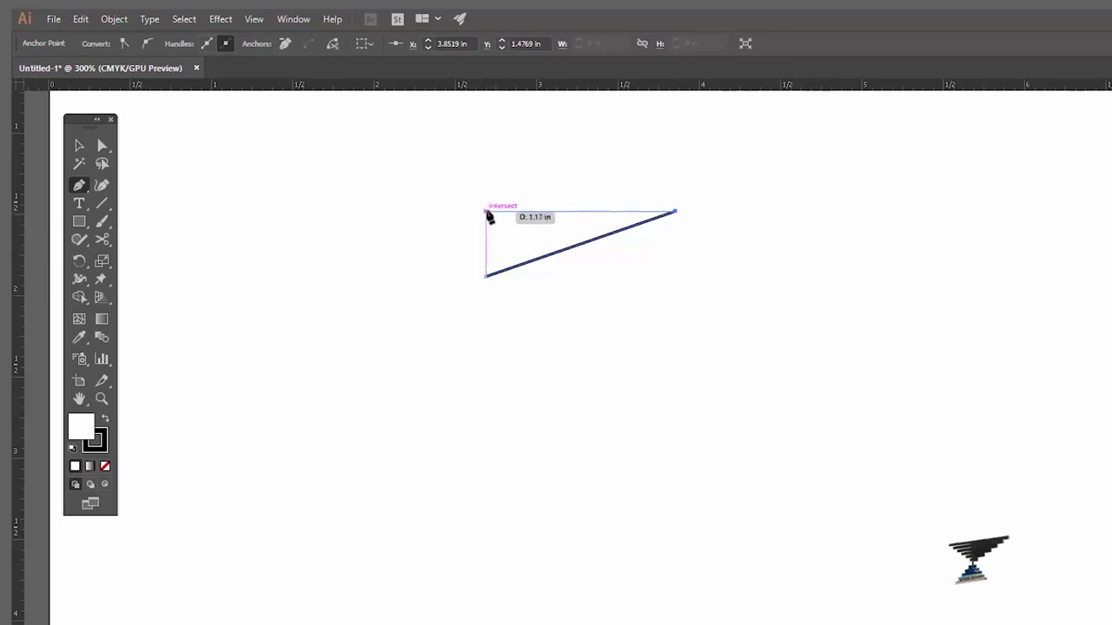
left_click(487, 212)
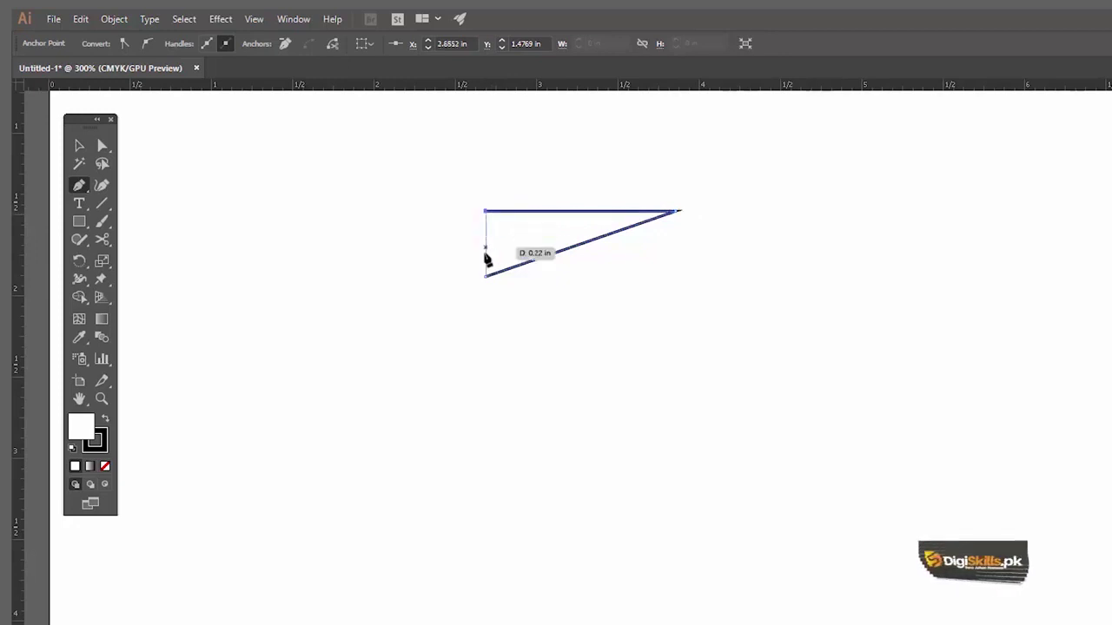
left_click(486, 277)
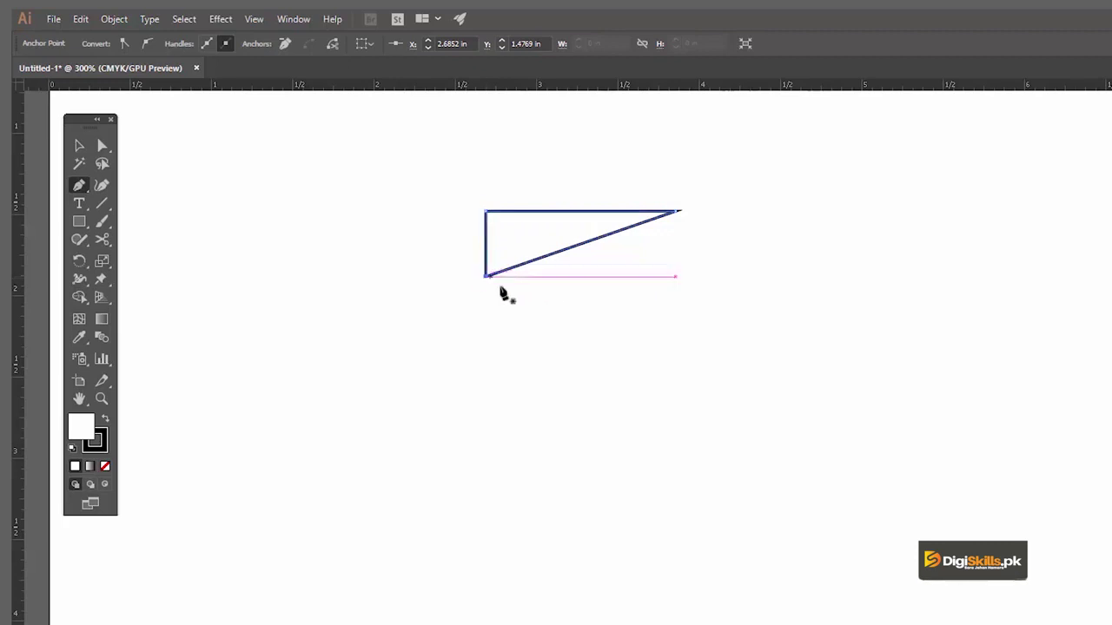
key("v")
left_click(512, 191)
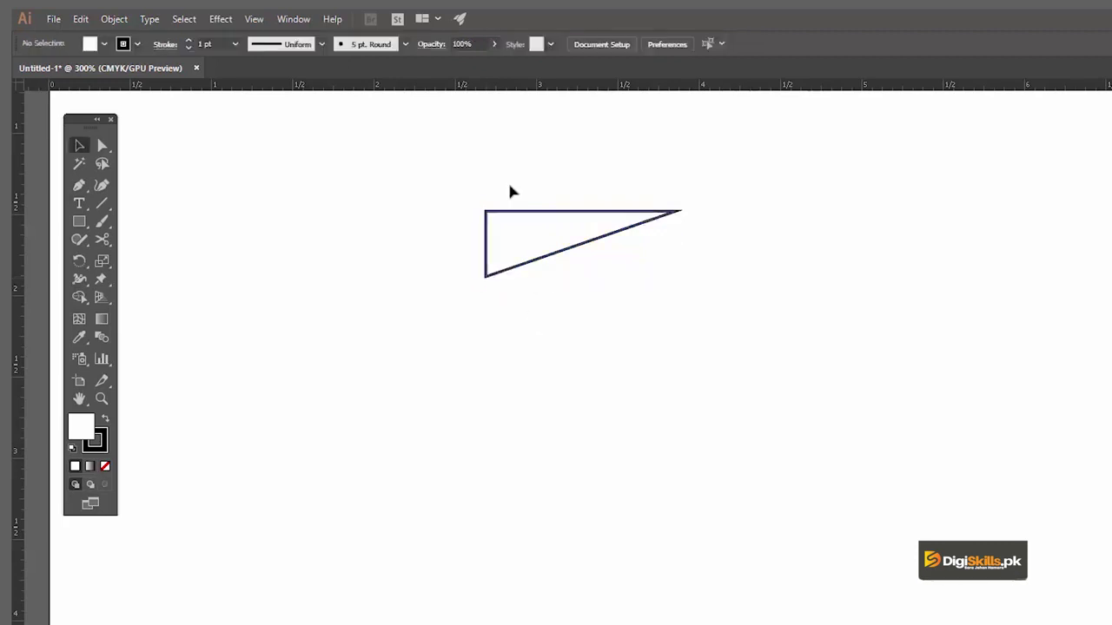
left_click_drag(584, 181, 640, 286)
left_click(621, 337)
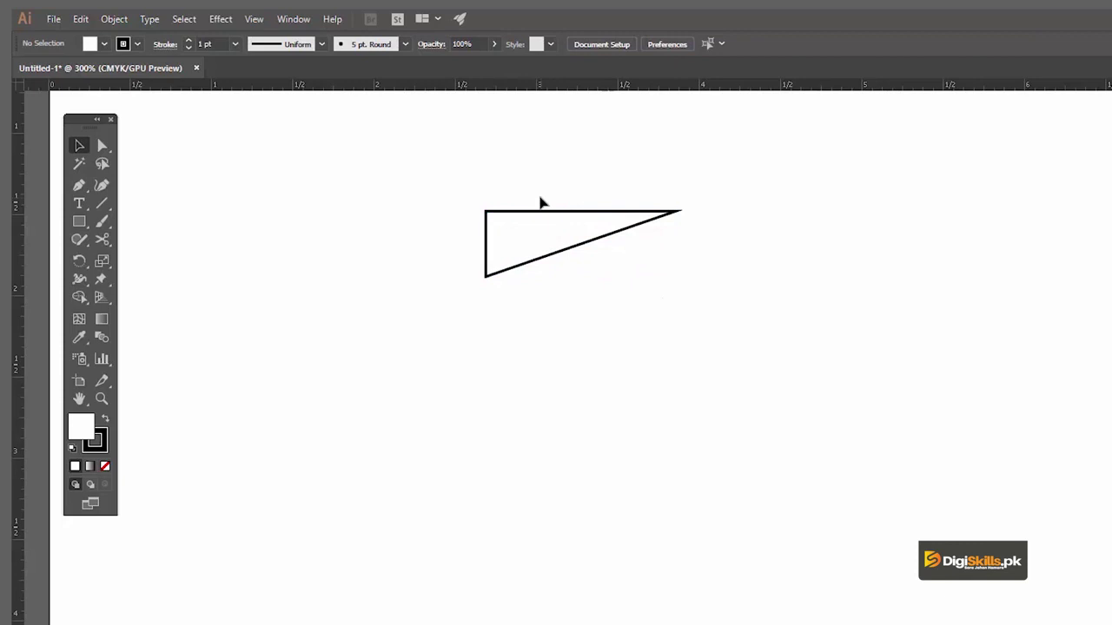
left_click(581, 228)
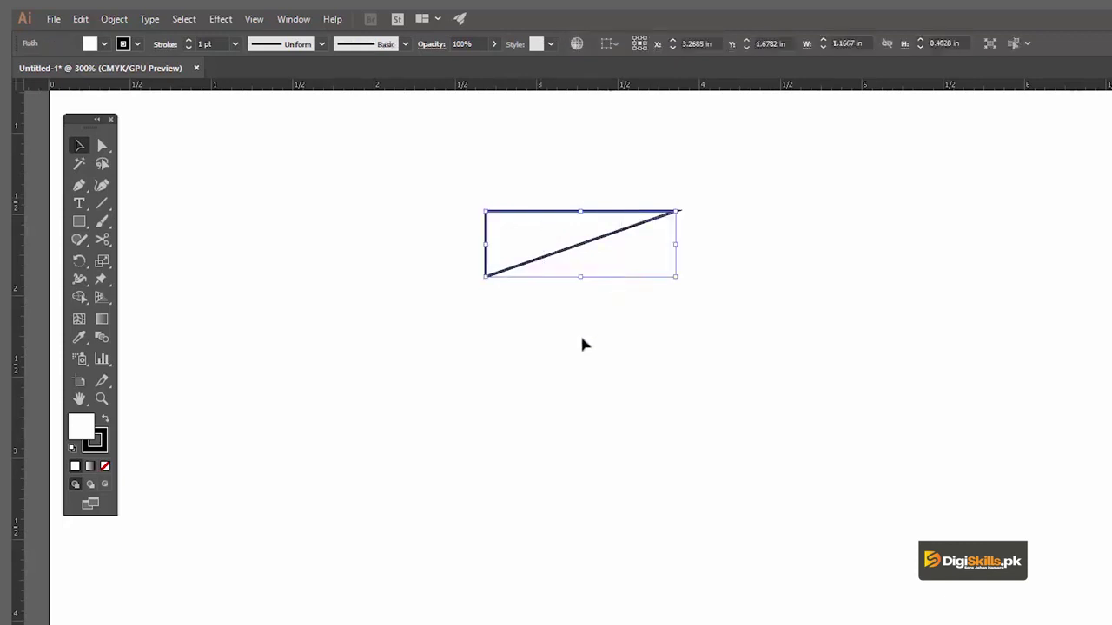
key("Delete")
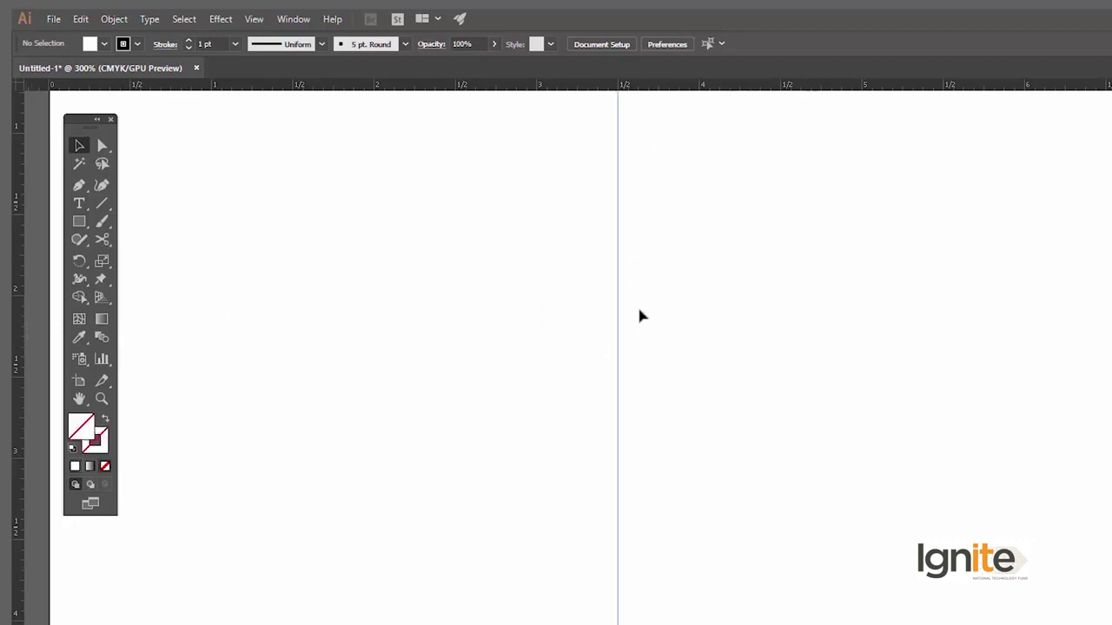
Draw a three-point diagonal-and-base path against the guide and make it an unfilled black outline.
left_click(619, 298)
key("p")
left_click(618, 248)
left_click(742, 372)
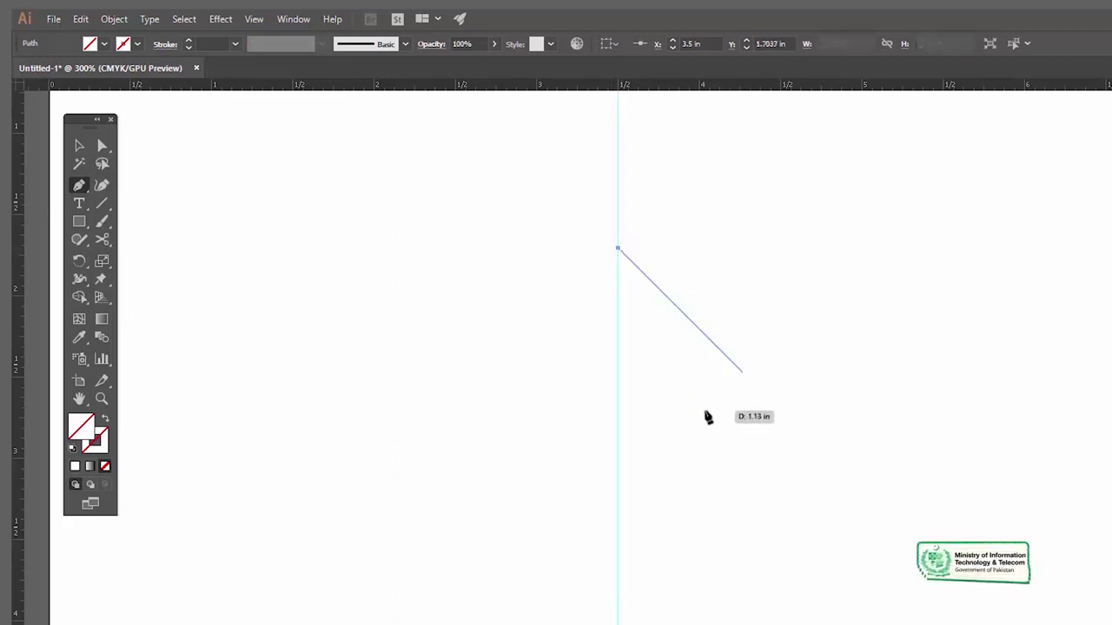
left_click(618, 372)
key("v")
left_click_drag(721, 219, 652, 429)
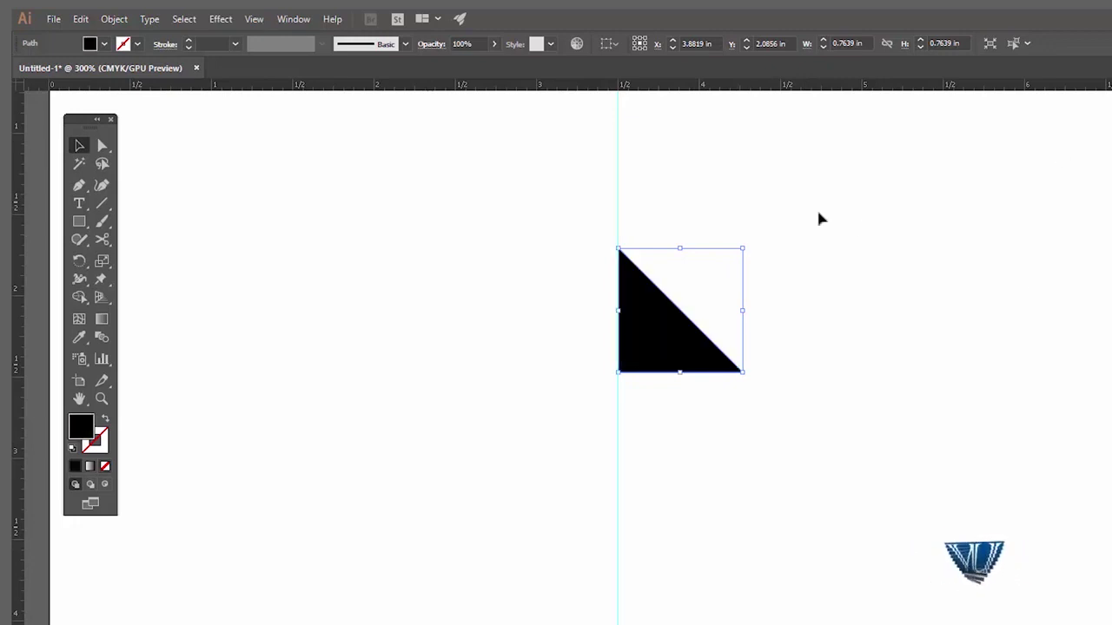
left_click(106, 418)
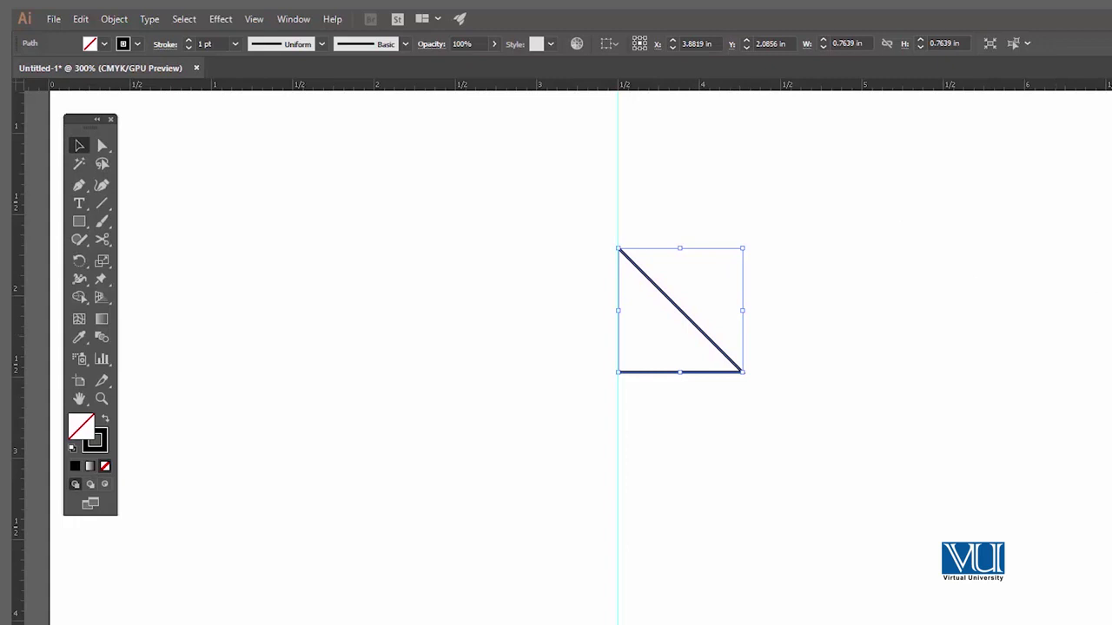
left_click(700, 197)
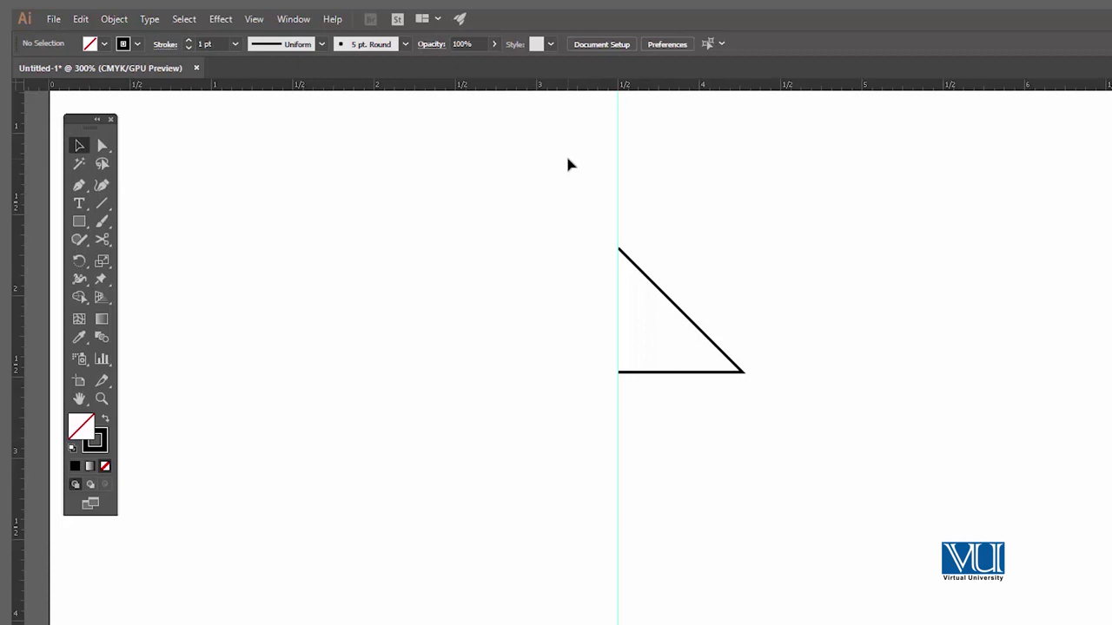
Zoom in on the triangle and delete the vertical guide line.
mouse_move(517, 215)
left_mouse_down()
mouse_move(661, 355)
mouse_move(494, 263)
left_mouse_up()
key("v")
left_click_drag(816, 368, 668, 319)
left_click(660, 348, "ctrl")
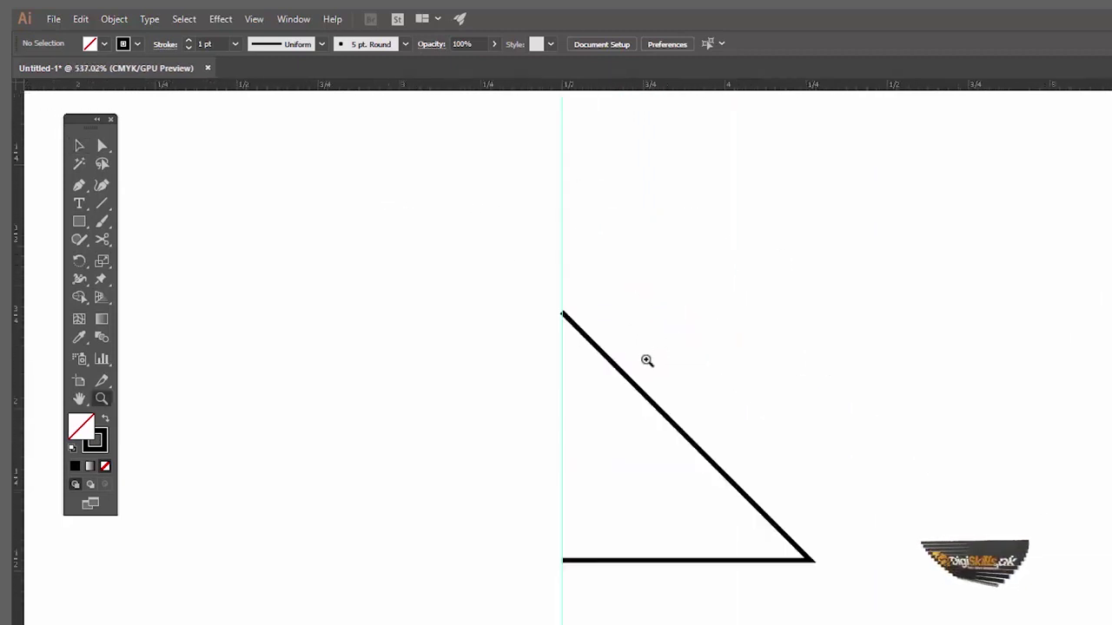
left_click_drag(683, 360, 704, 291)
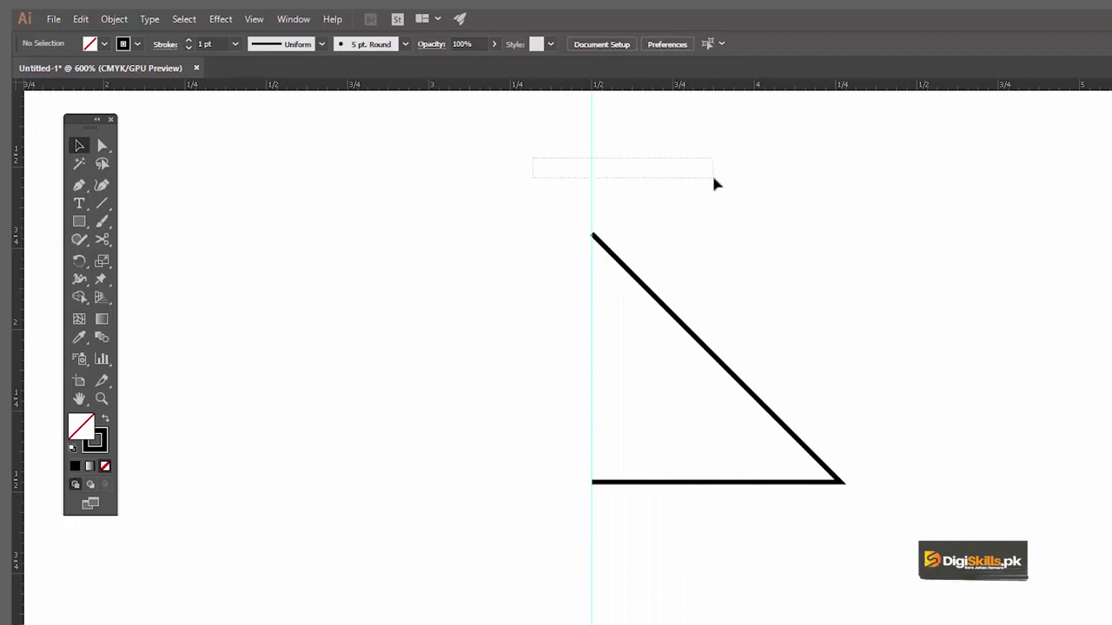
left_click_drag(713, 178, 713, 178)
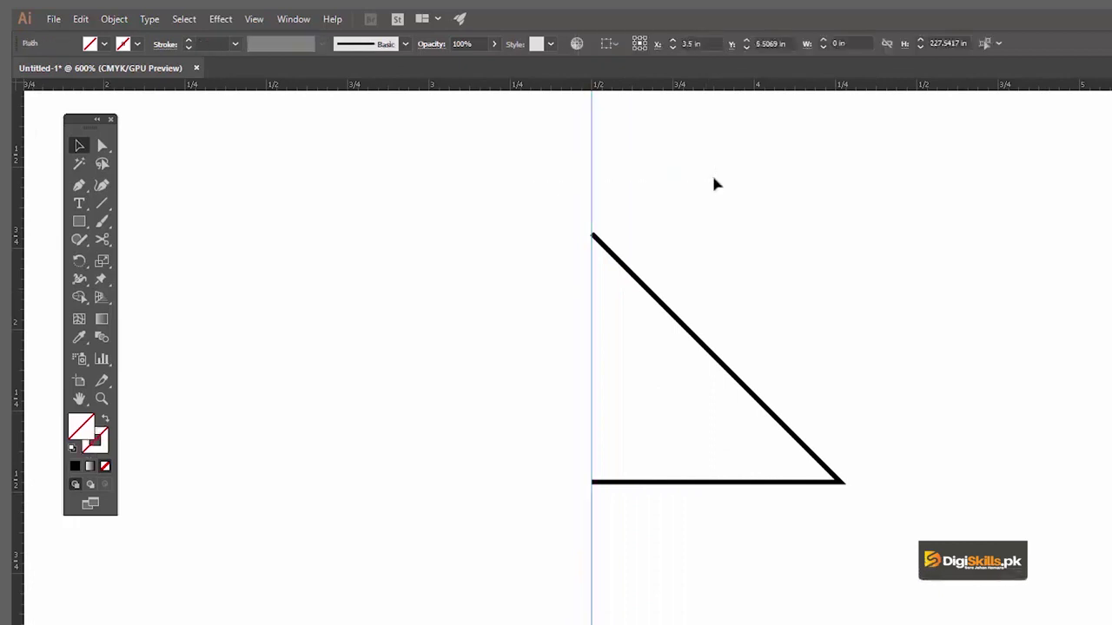
key("Delete")
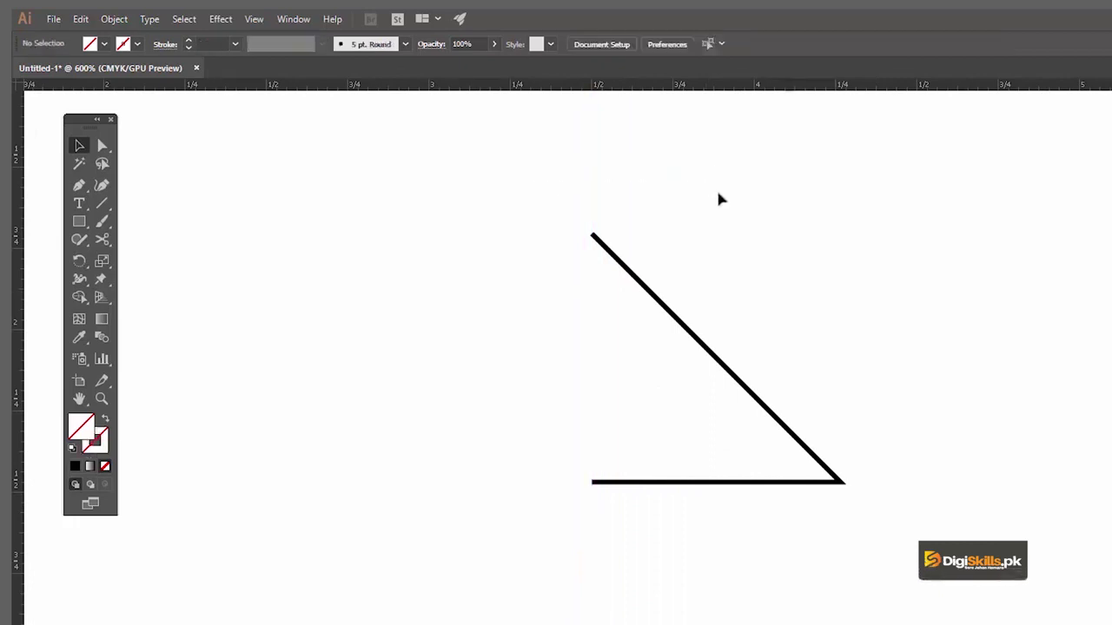
left_click_drag(681, 310, 689, 291)
Reflect a copy of the diagonal-and-base path across the vertical axis so the diagonals cross.
left_click(725, 341)
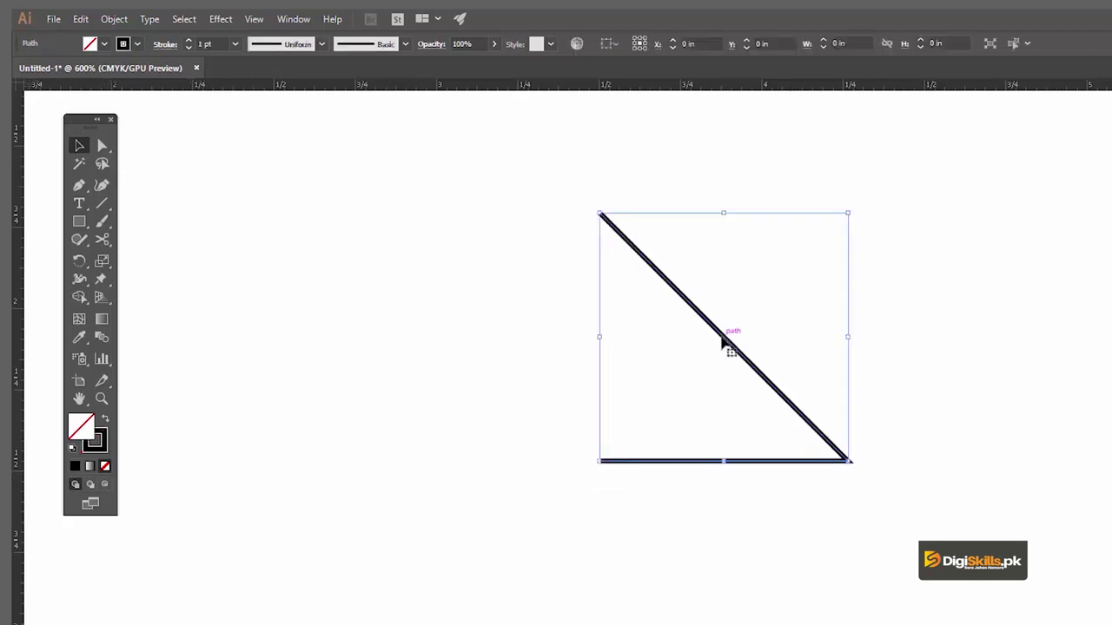
right_click(724, 345)
mouse_move(665, 465)
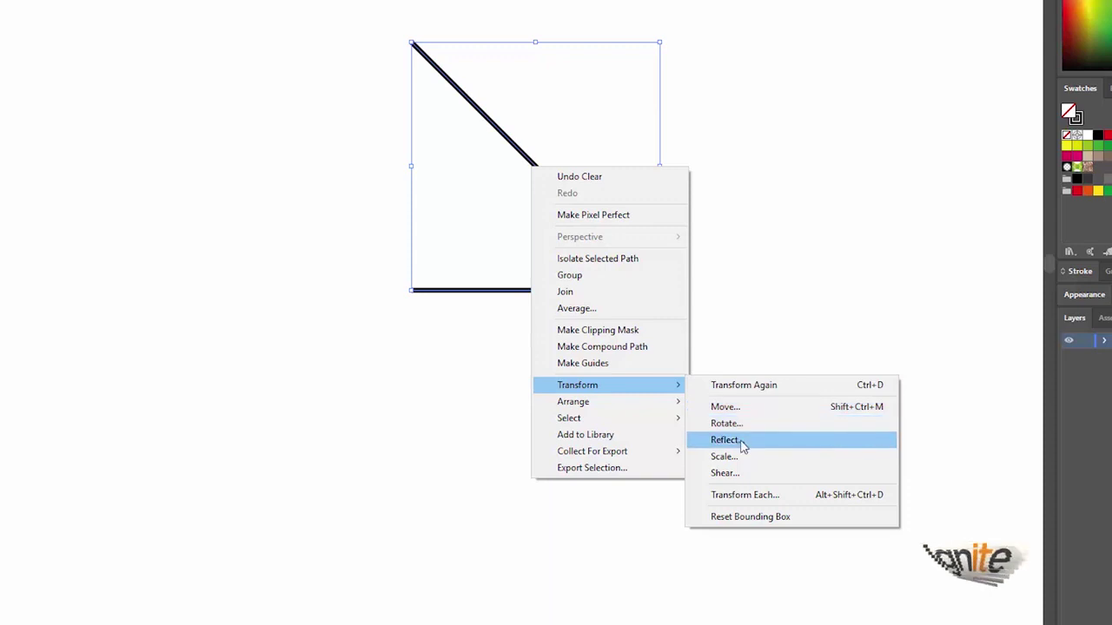
left_click(741, 441)
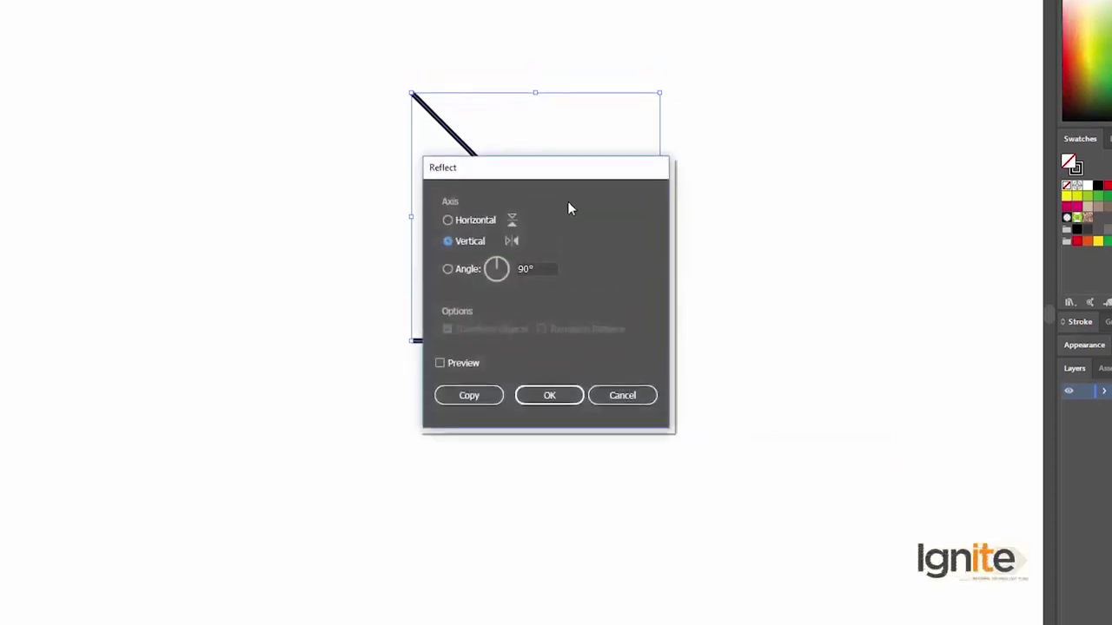
left_click_drag(652, 250, 834, 193)
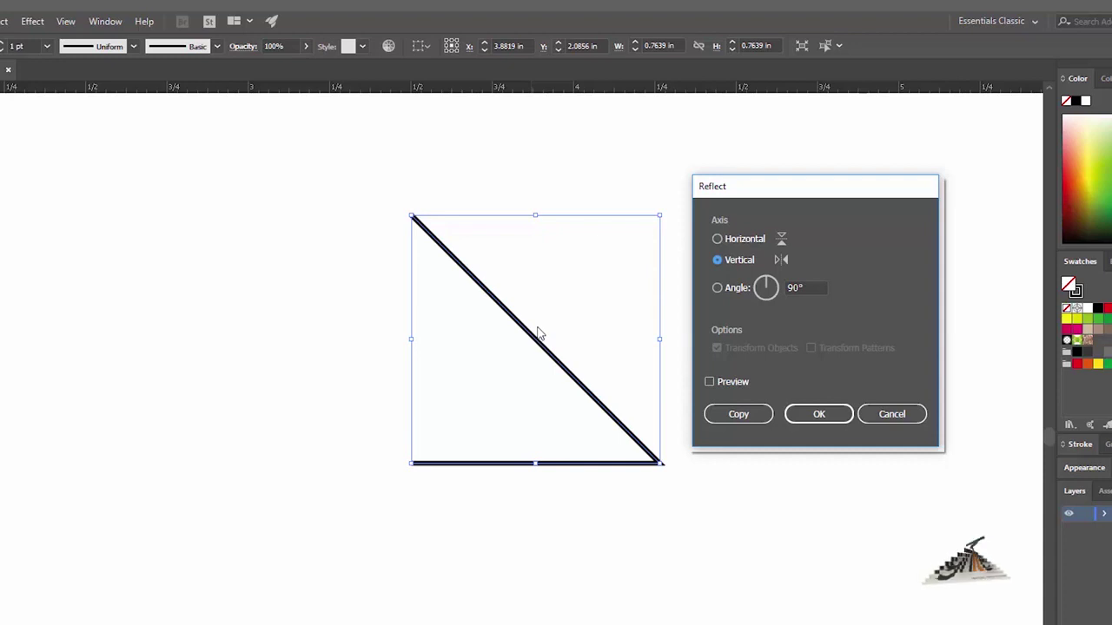
left_click(709, 382)
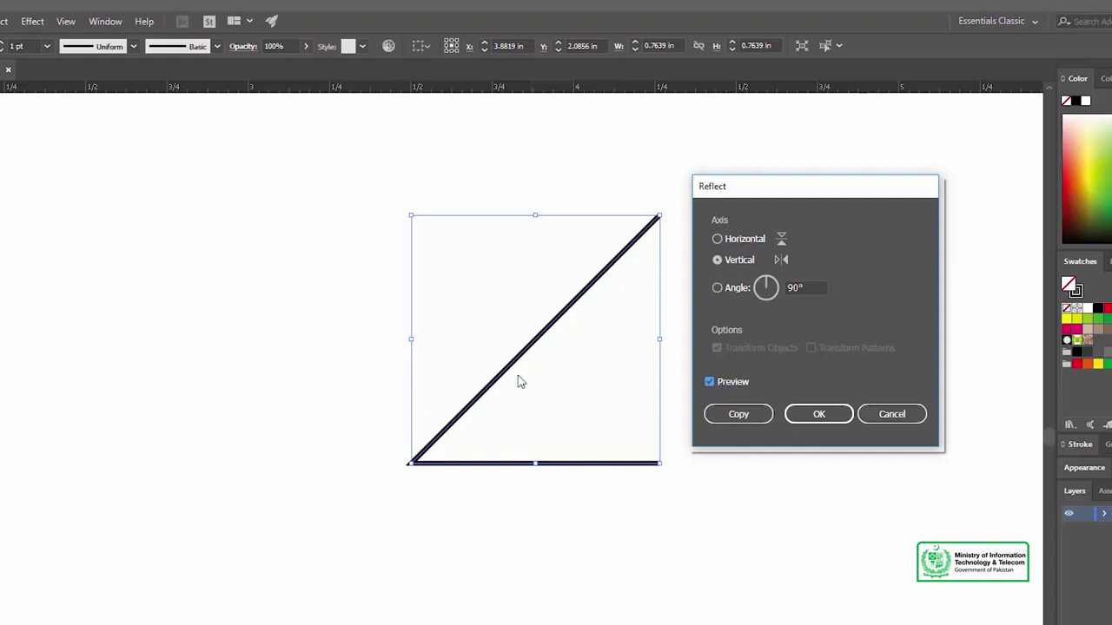
left_click(718, 240)
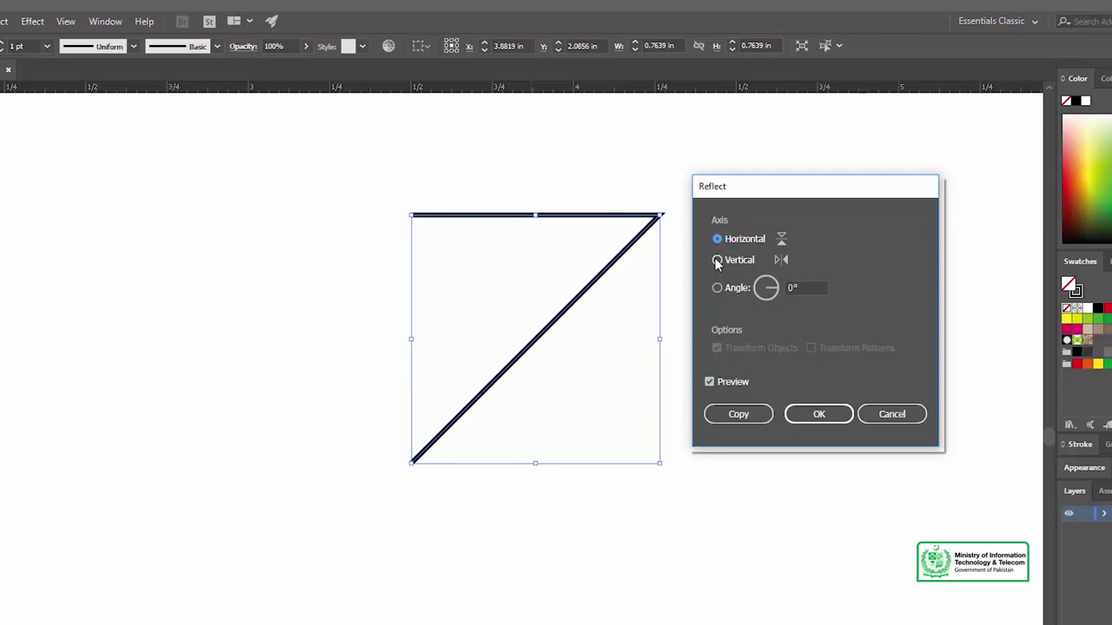
left_click(717, 261)
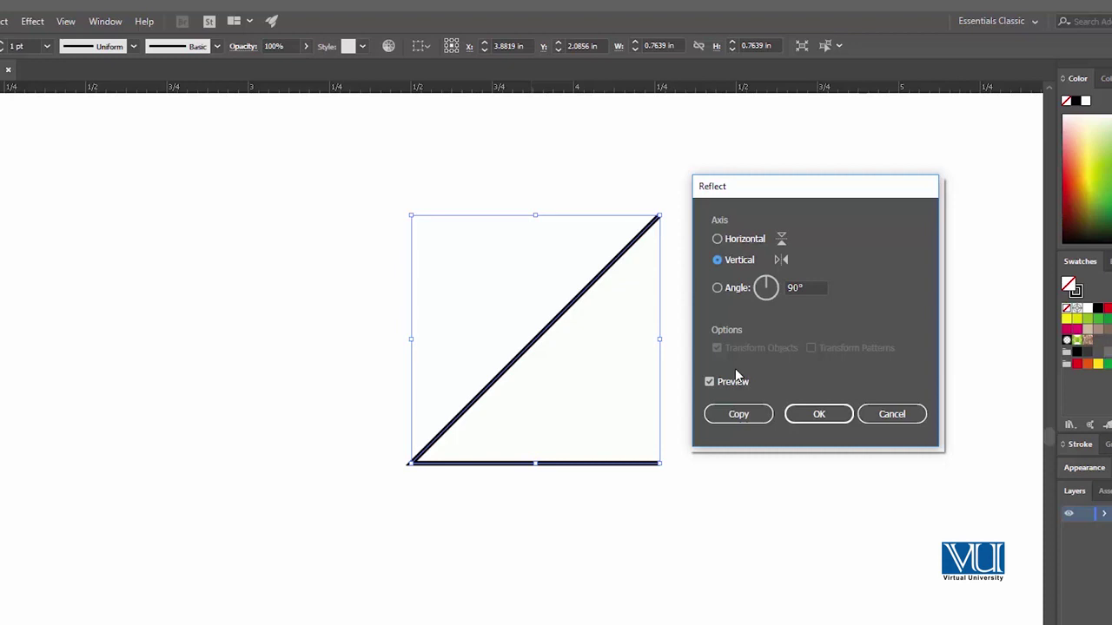
left_click(738, 414)
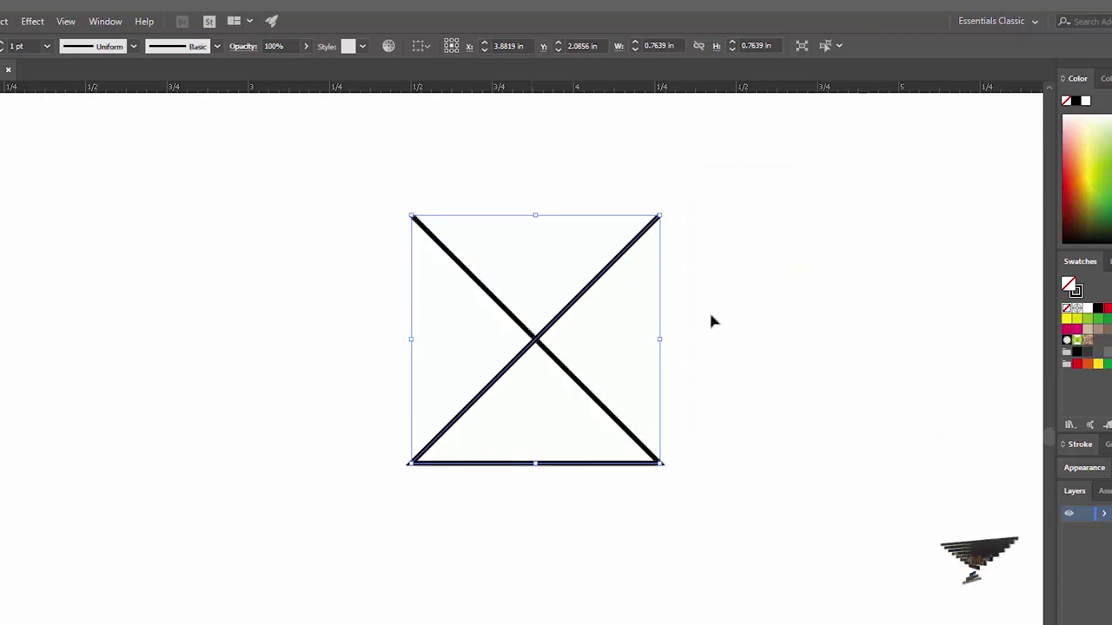
left_click(710, 269)
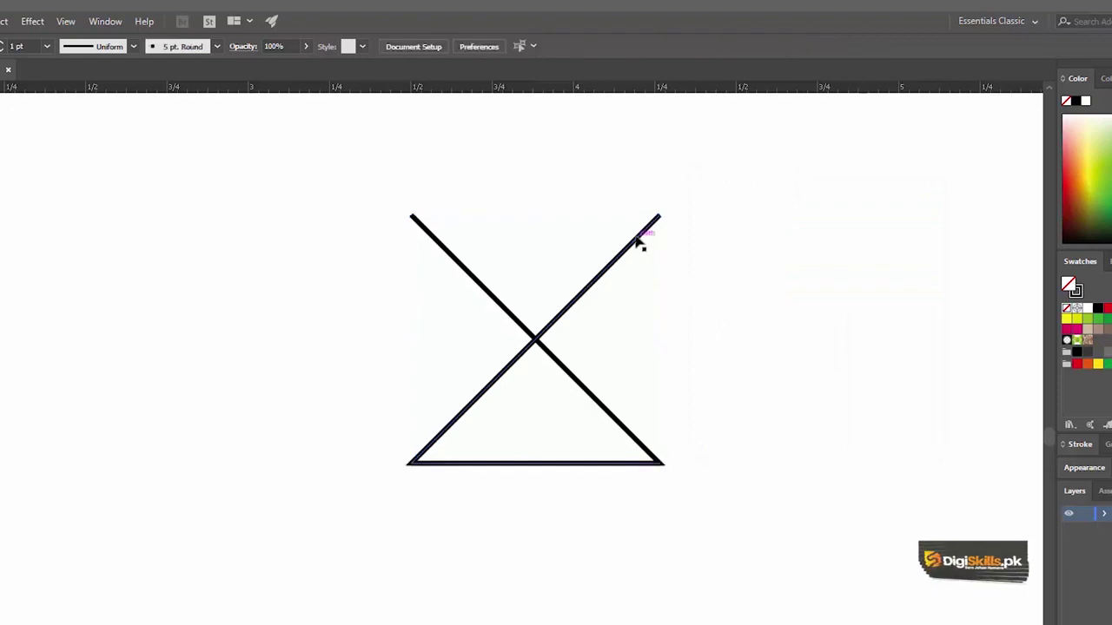
Move the mirrored copy left to complete the triangle and zoom in on the apex gap.
left_click_drag(640, 244, 350, 244)
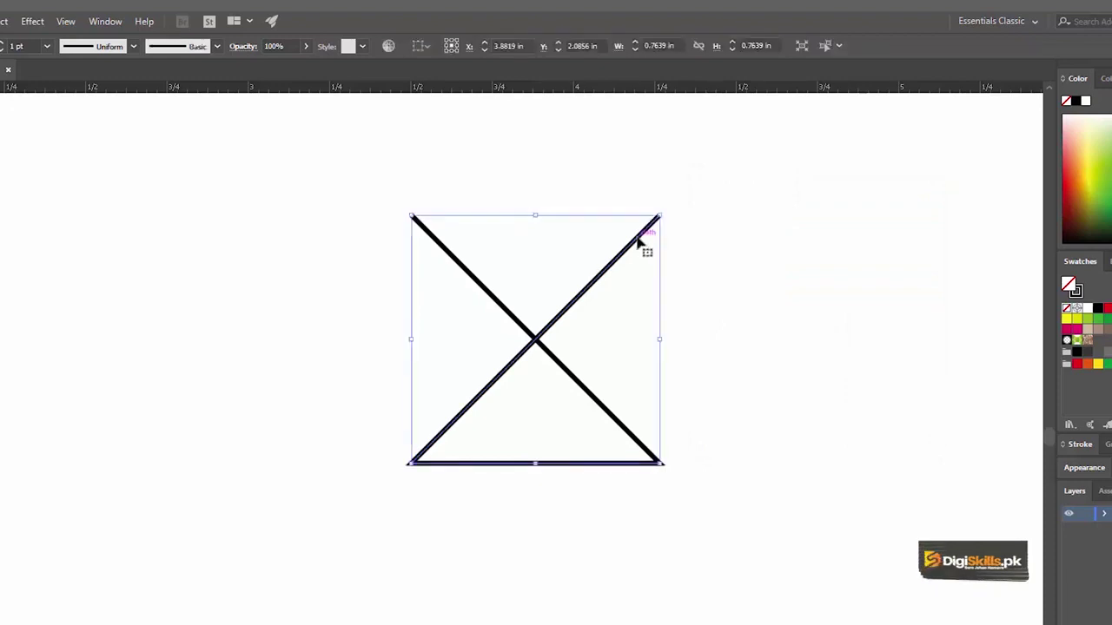
left_click(385, 152)
key("z")
left_click_drag(188, 174, 307, 236)
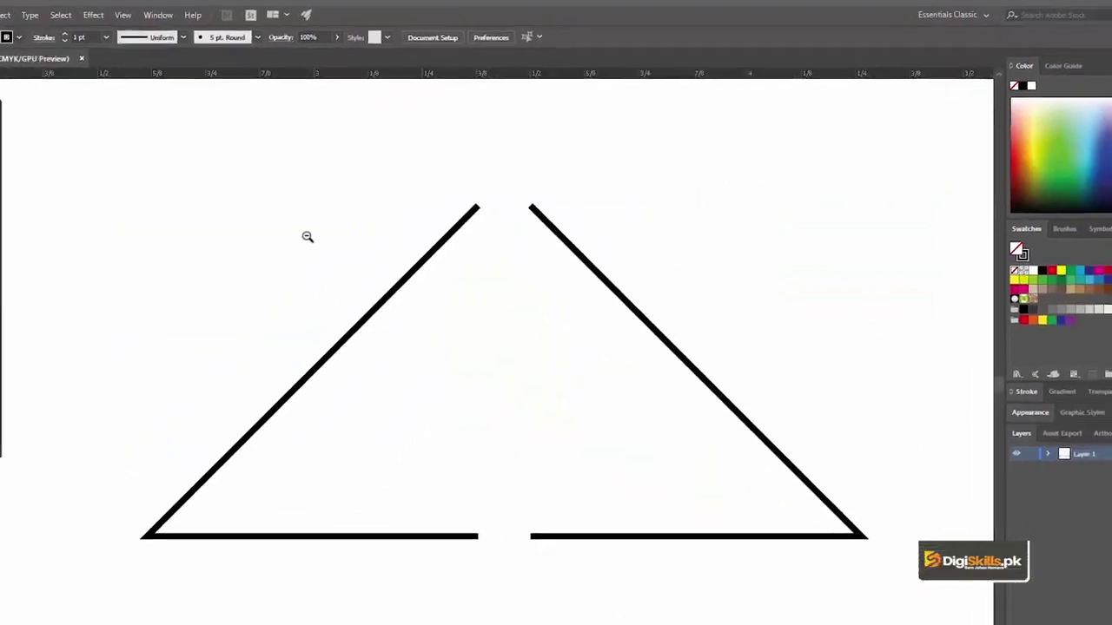
key("b")
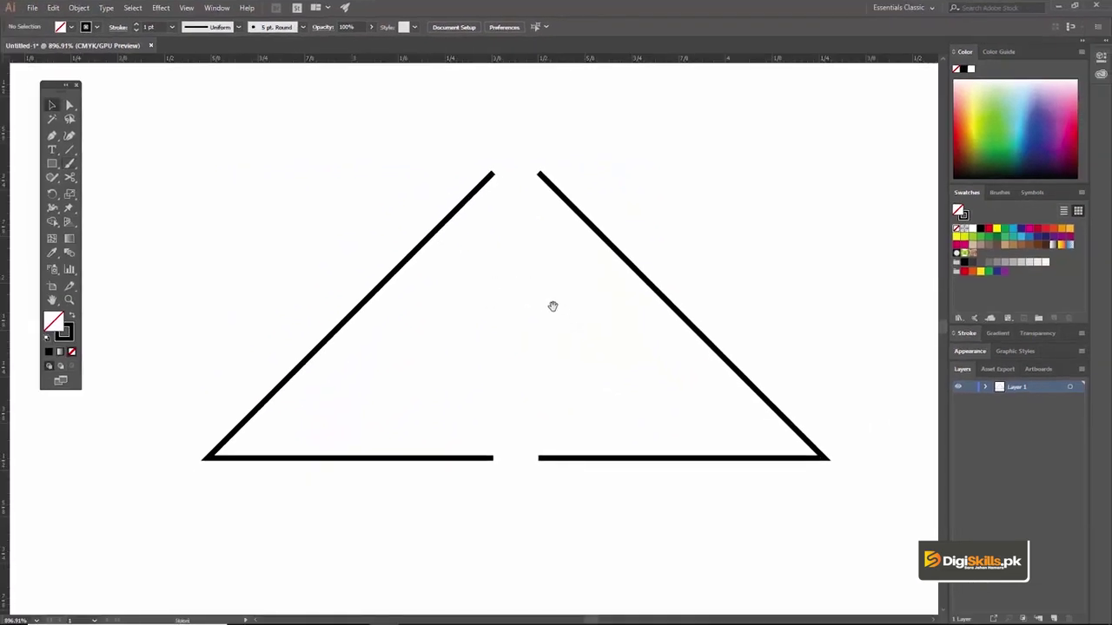
left_click_drag(552, 305, 532, 272)
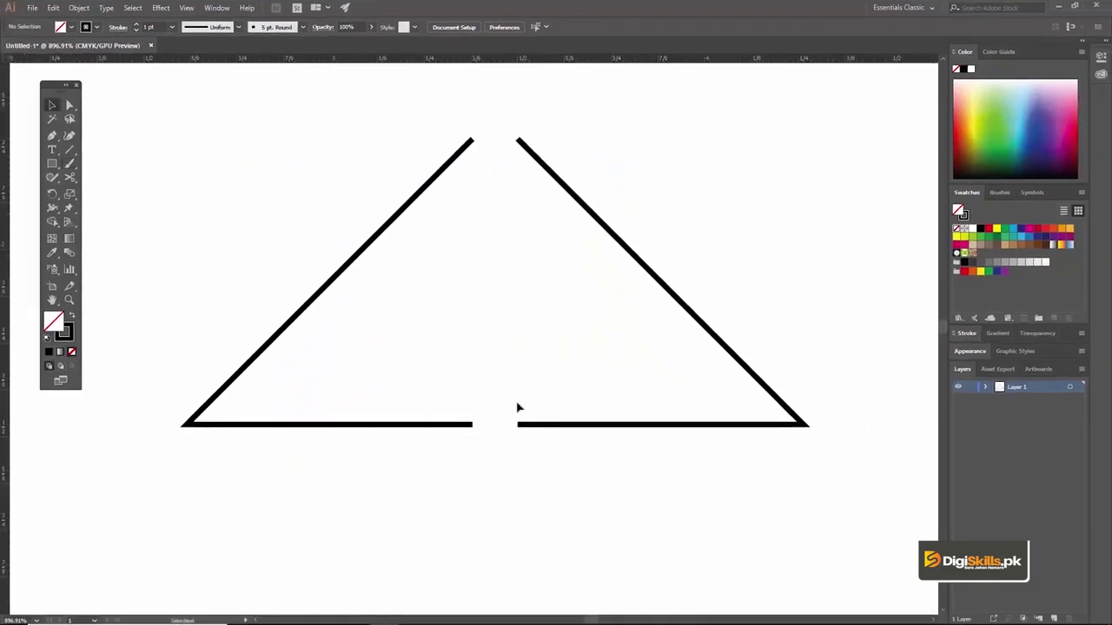
key("ctrl+space")
left_click_drag(438, 128, 530, 198)
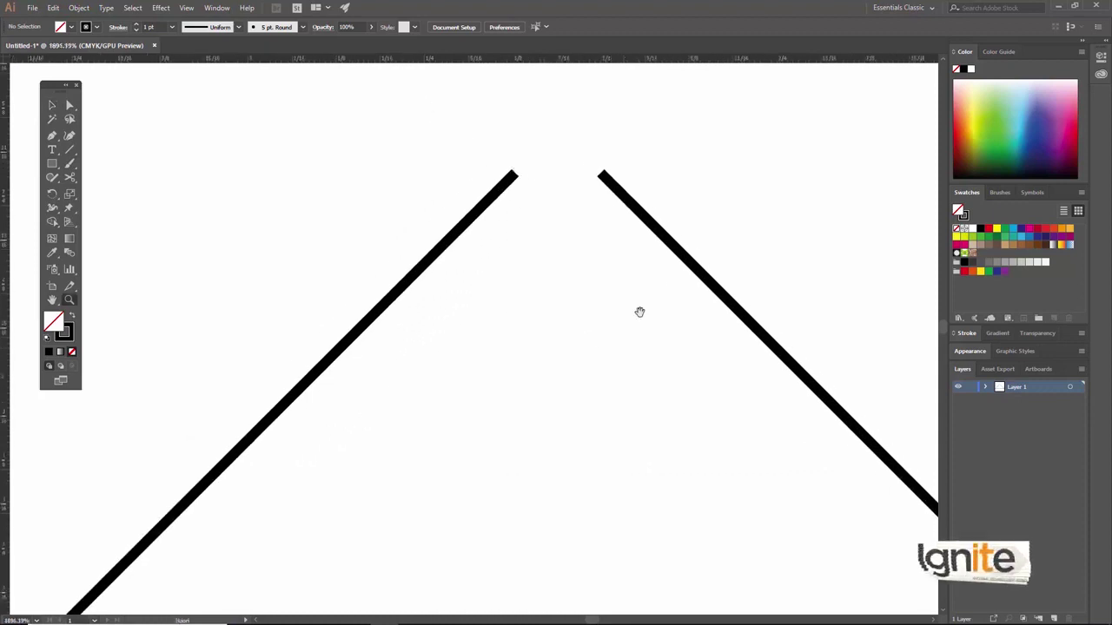
left_click_drag(640, 312, 551, 273)
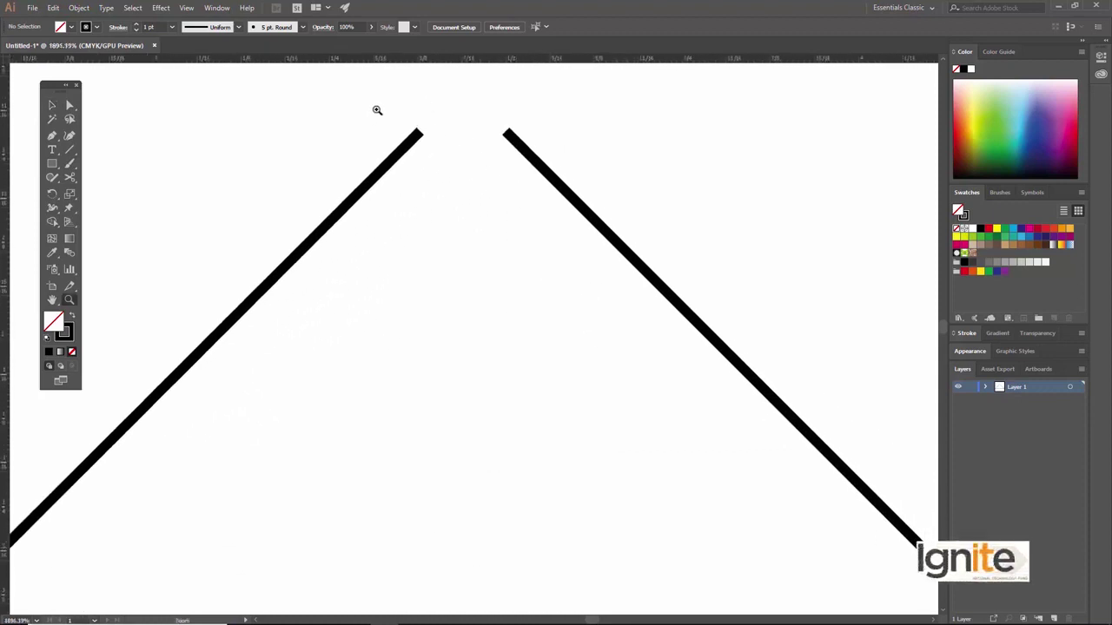
left_click(70, 105)
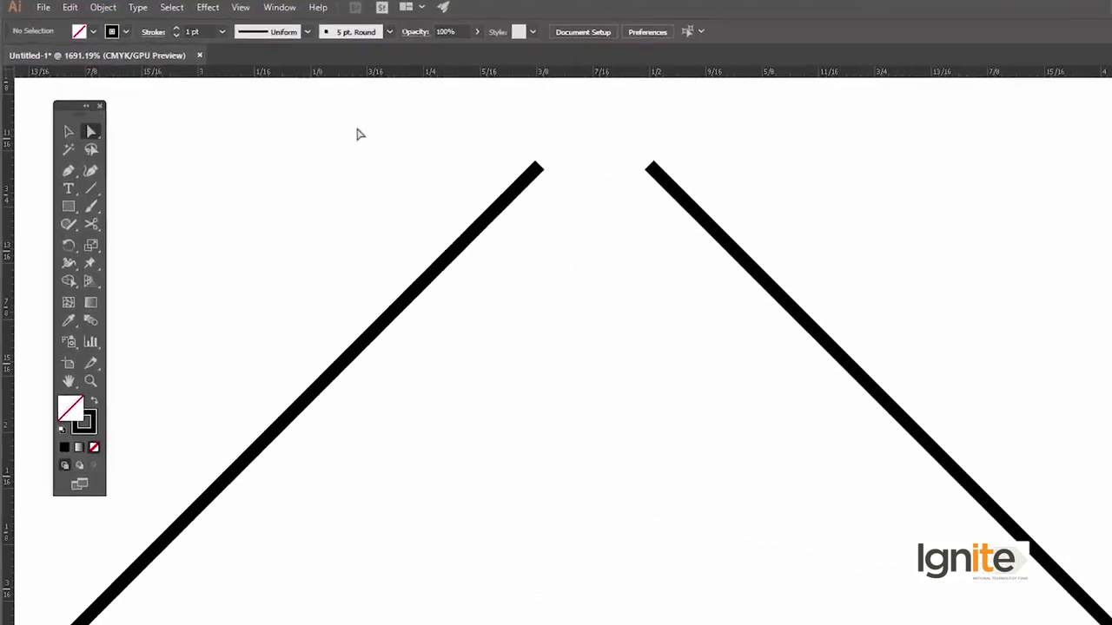
Join the two apex endpoints with a connecting segment, then delete that new segment.
left_click_drag(858, 302, 809, 276)
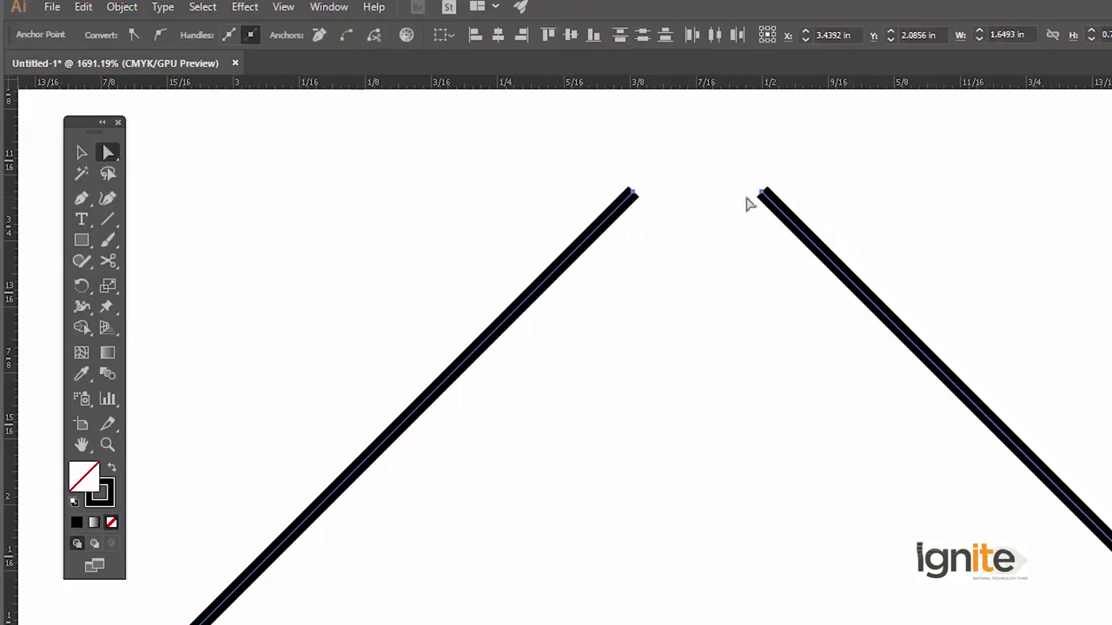
right_click(695, 203)
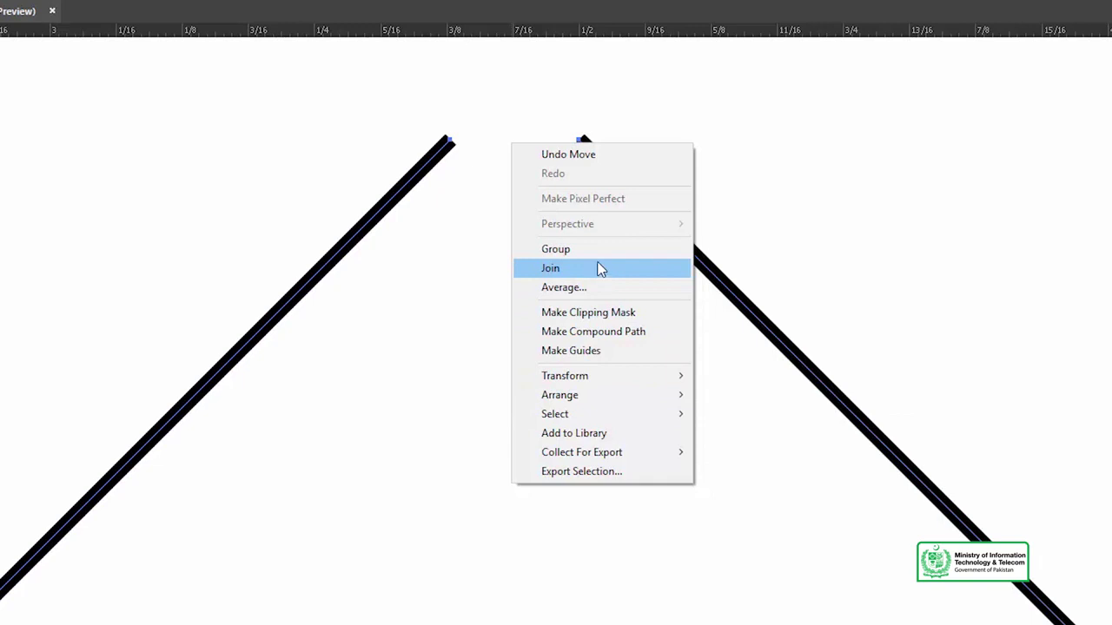
left_click(596, 268)
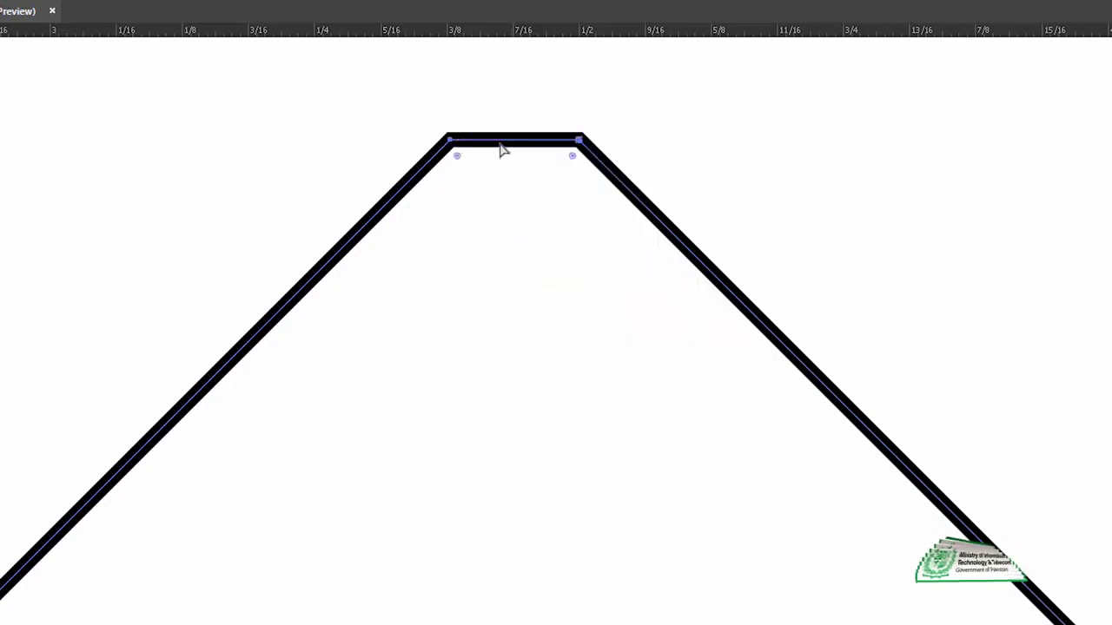
key("Delete")
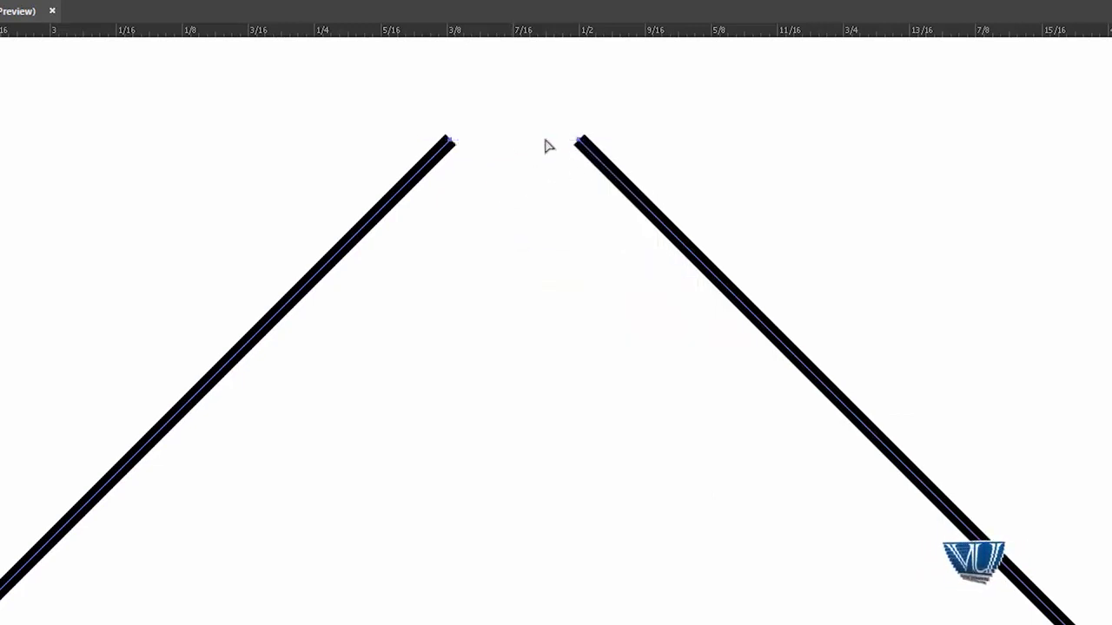
Reselect both apex endpoints with Direct Selection, join them again, and undo the join.
mouse_move(616, 489)
left_mouse_down()
mouse_move(446, 315)
mouse_move(636, 379)
left_mouse_up()
key("a")
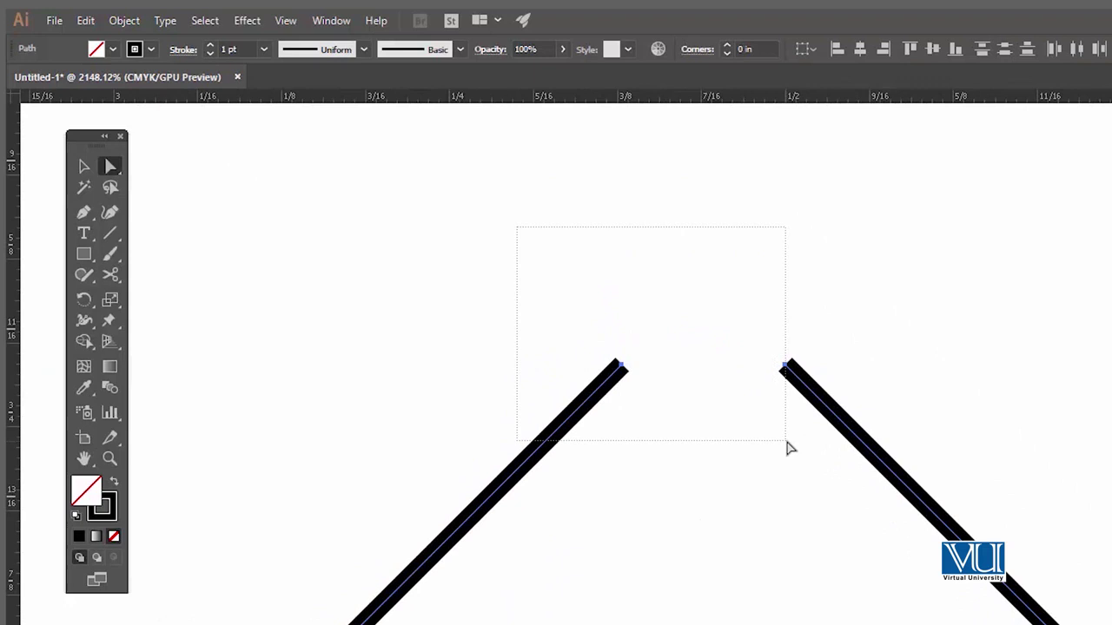
left_click_drag(787, 442, 788, 443)
right_click(661, 321)
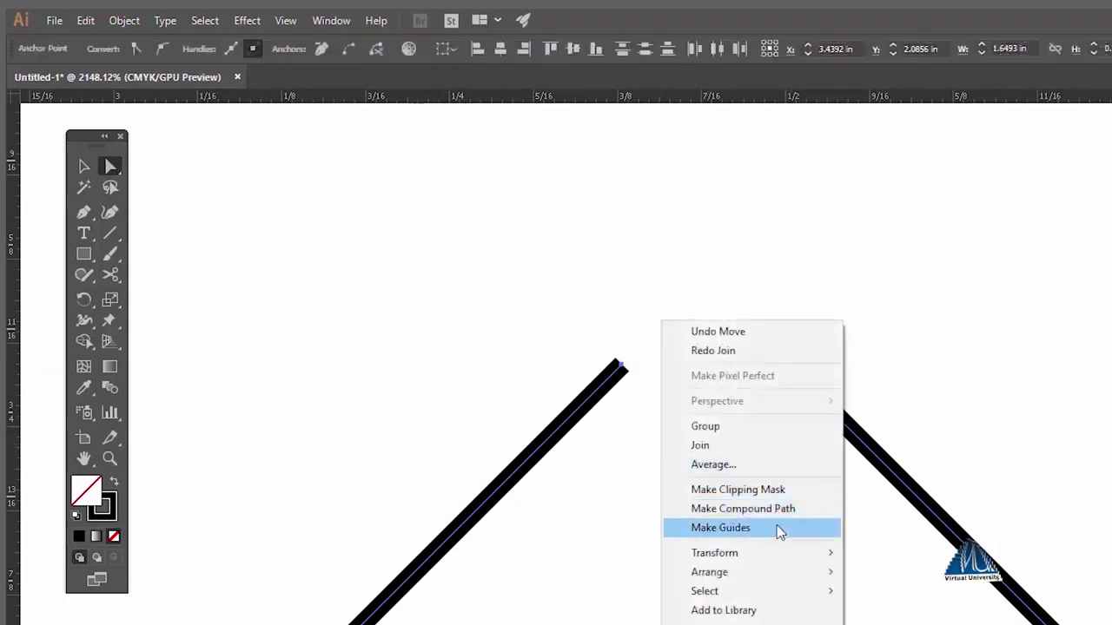
left_click(749, 445)
key("ctrl+z")
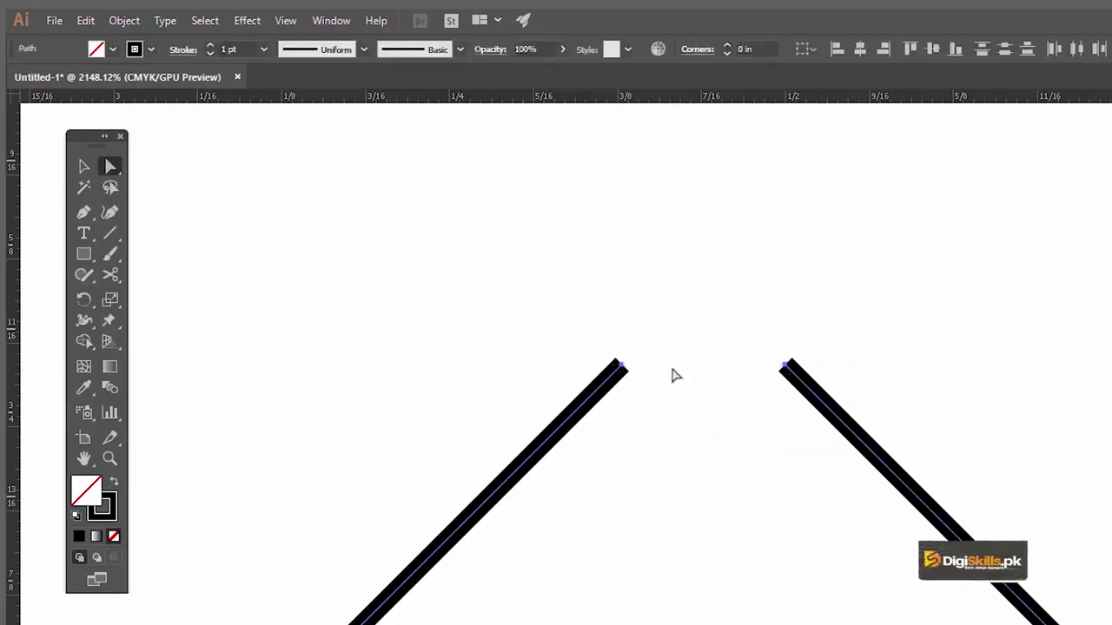
Average the two apex endpoints to one spot and join them into a pointed peak.
right_click(696, 357)
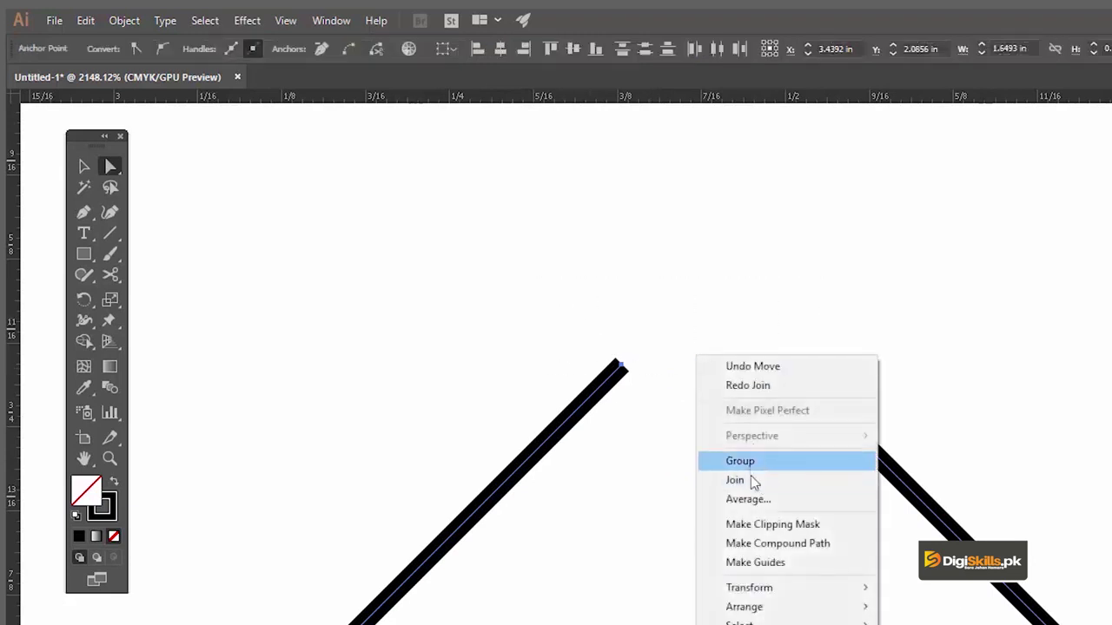
left_click(756, 501)
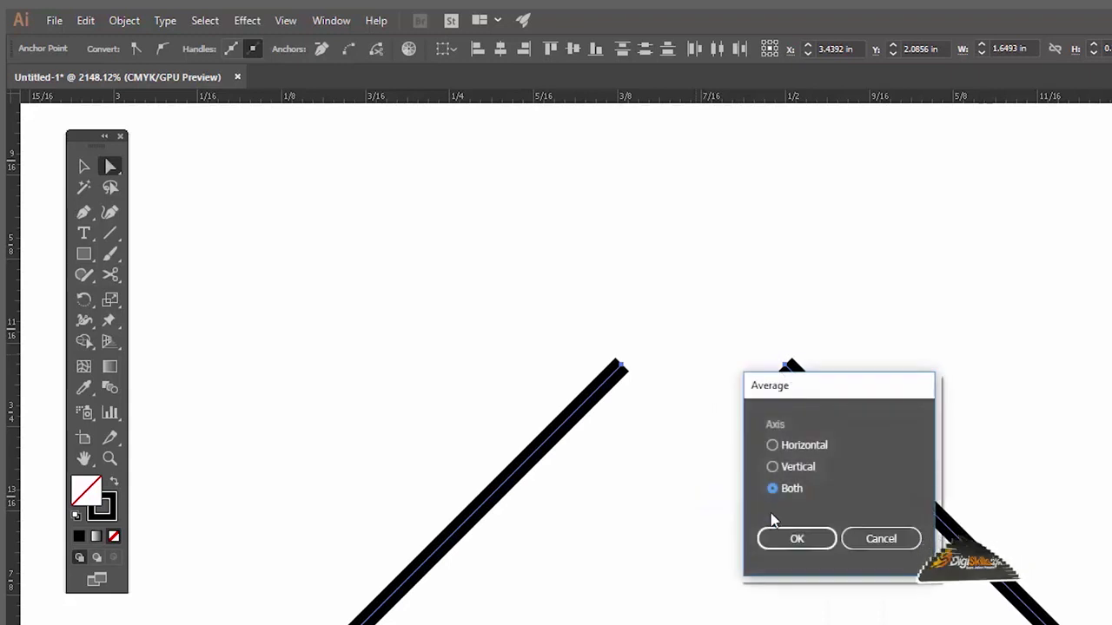
left_click(791, 546)
right_click(638, 318)
left_click(708, 443)
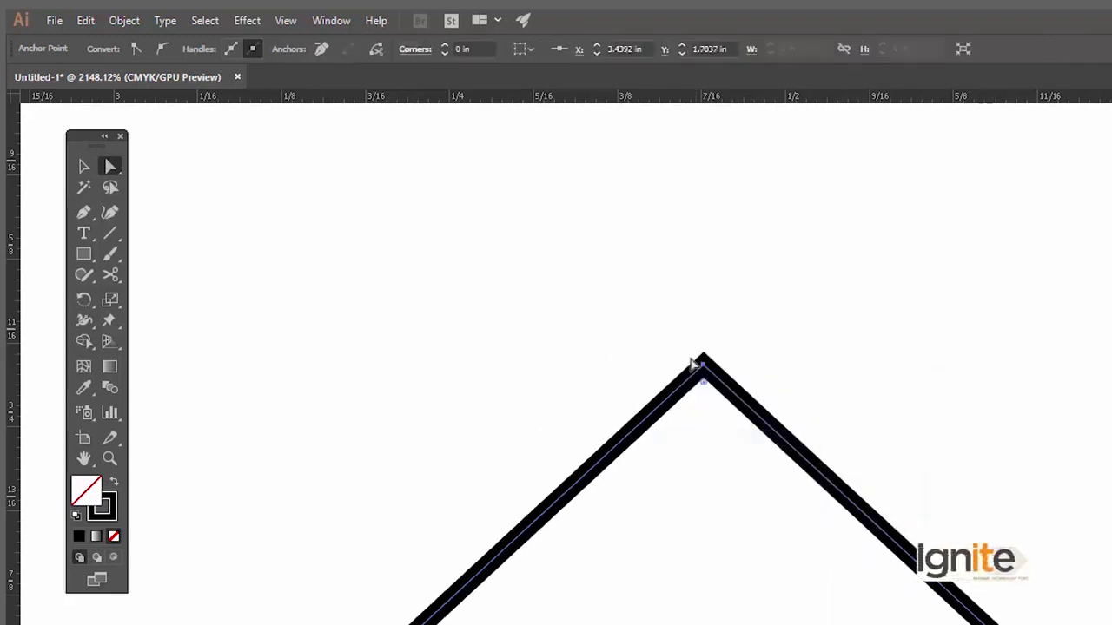
Zoom out to check the peak, then pan and zoom in on the base-line gap.
key("z")
left_click(722, 539, "alt")
left_click(709, 561, "alt")
left_click(698, 597, "alt")
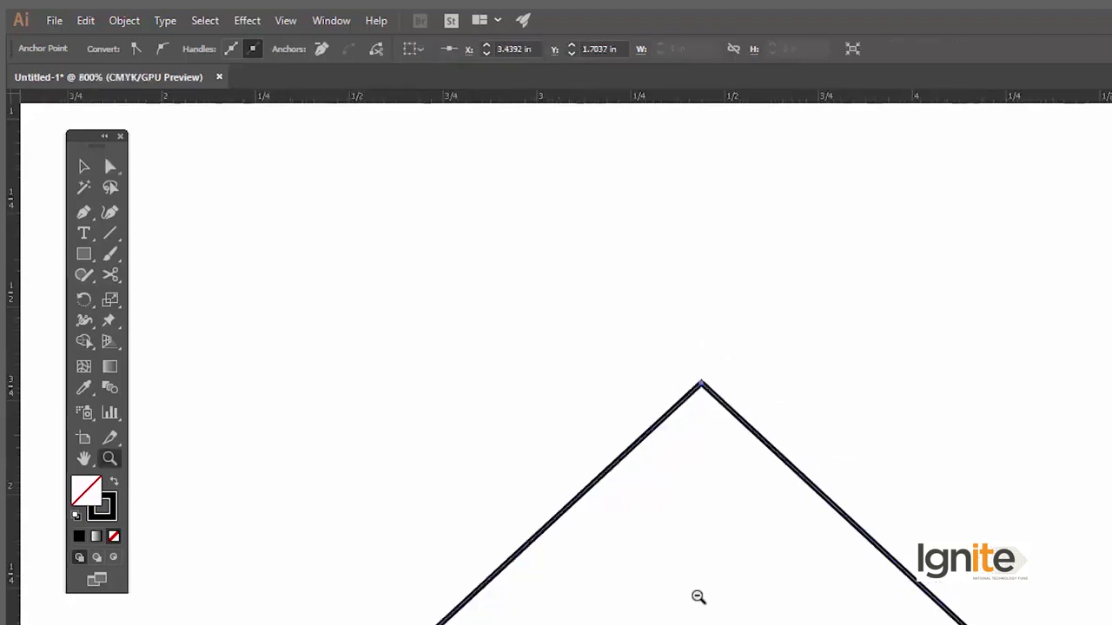
left_click_drag(661, 619, 747, 618)
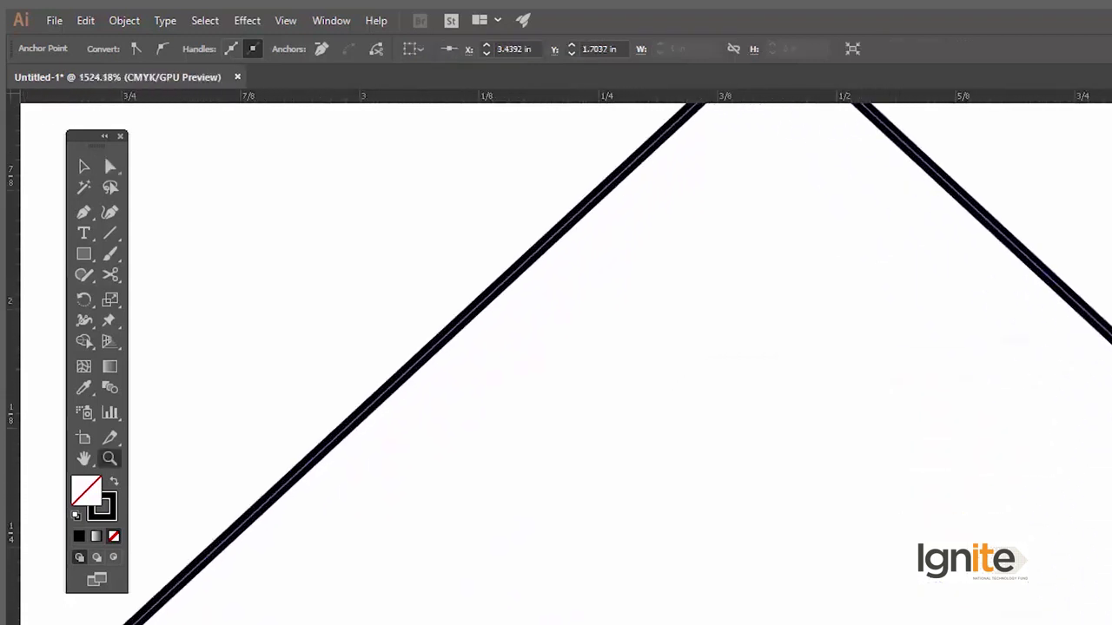
key("v")
scroll(726, 146, "up", 1)
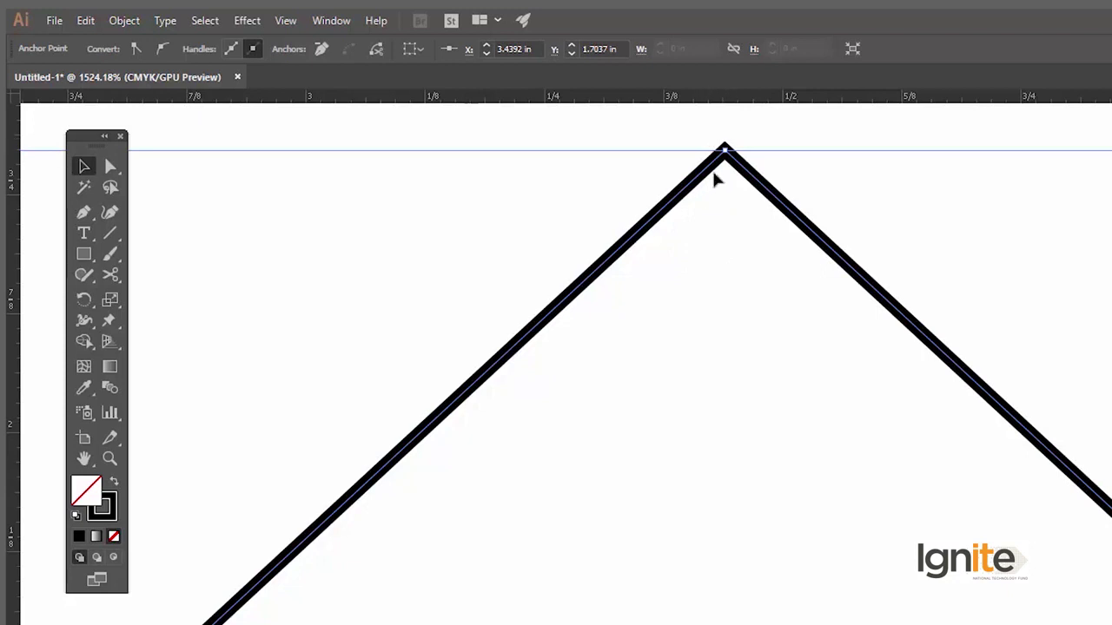
left_click_drag(725, 566, 616, 472)
key("z")
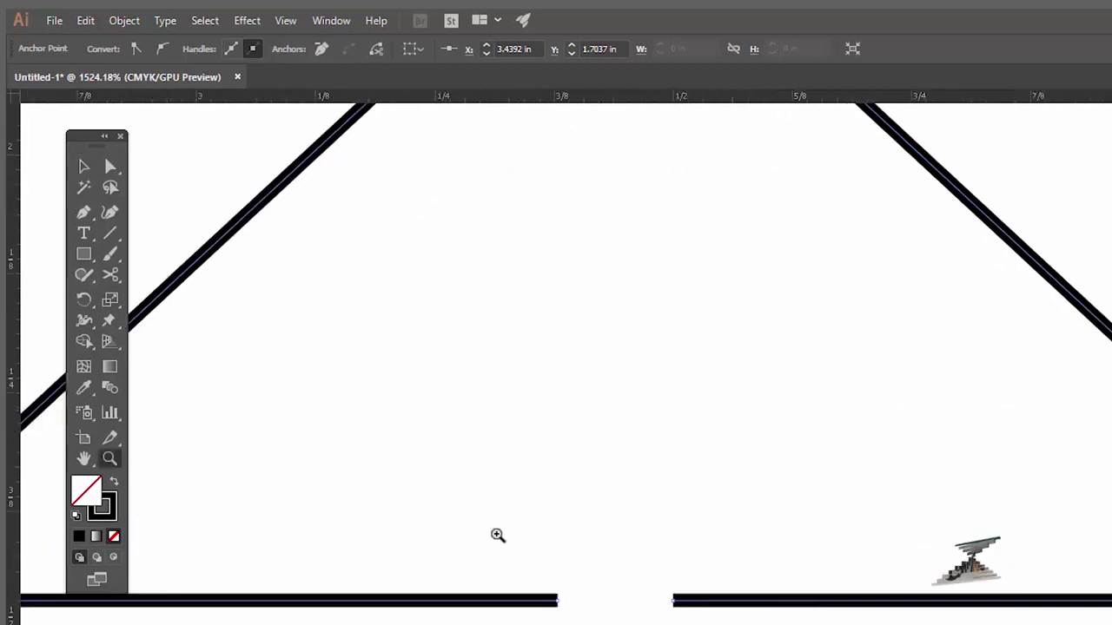
left_click(498, 535)
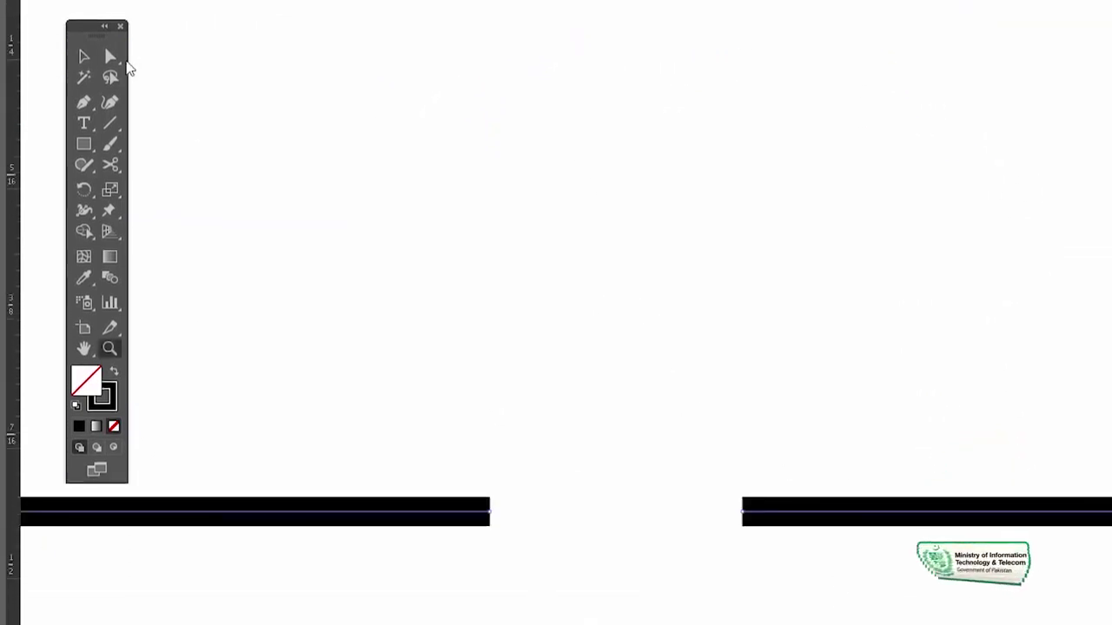
Average and join the two base endpoints into one point, then zoom out to the whole triangle.
left_click(110, 58)
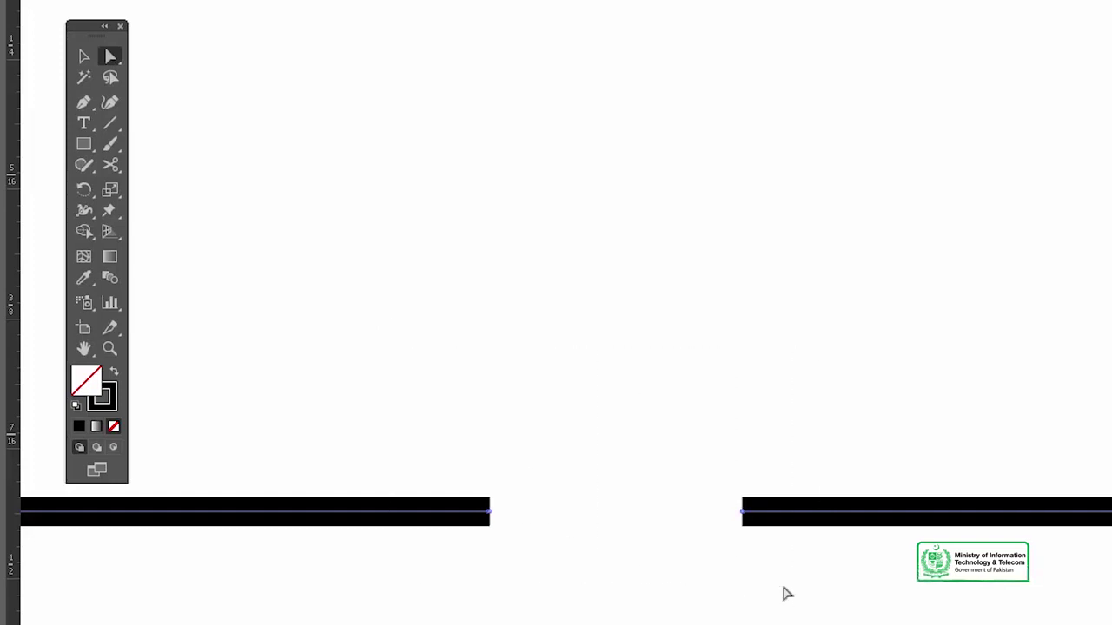
right_click(509, 511)
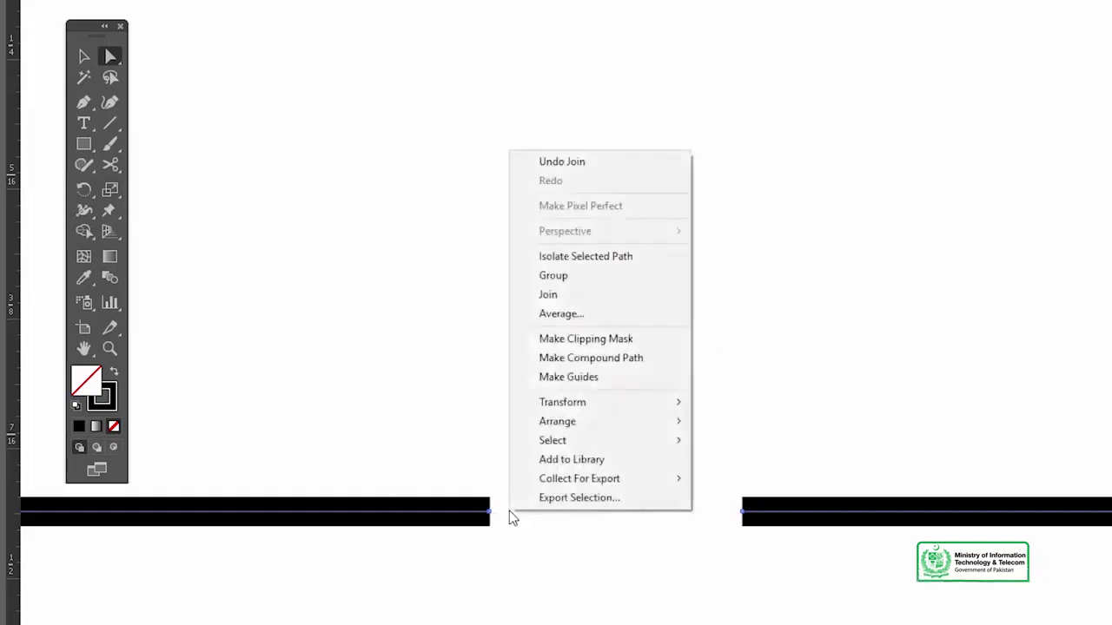
left_click(596, 311)
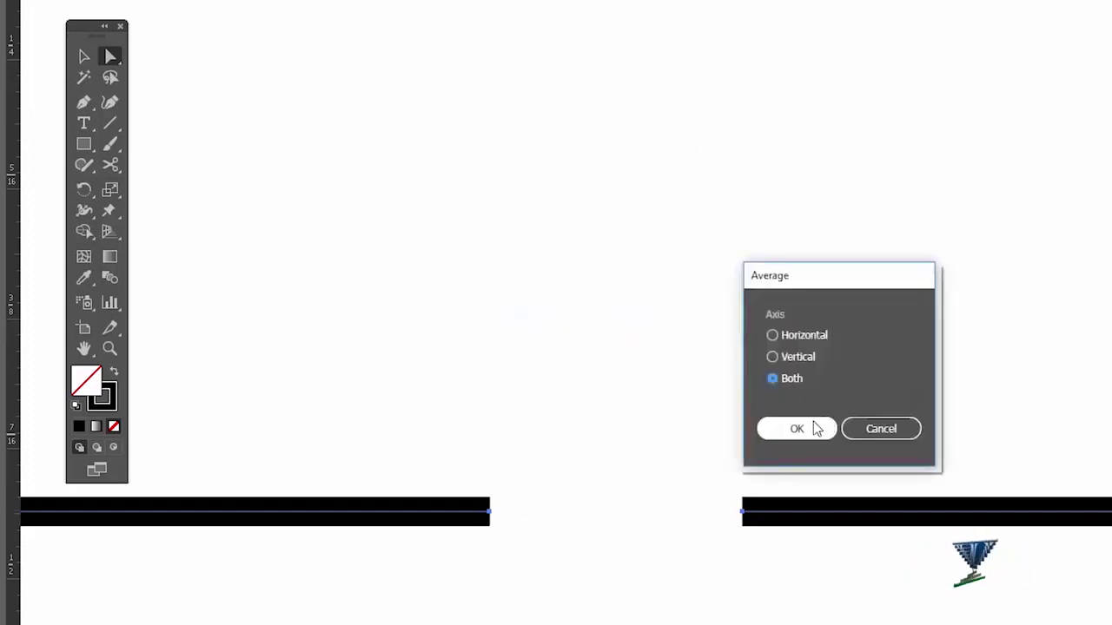
left_click(797, 428)
right_click(601, 474)
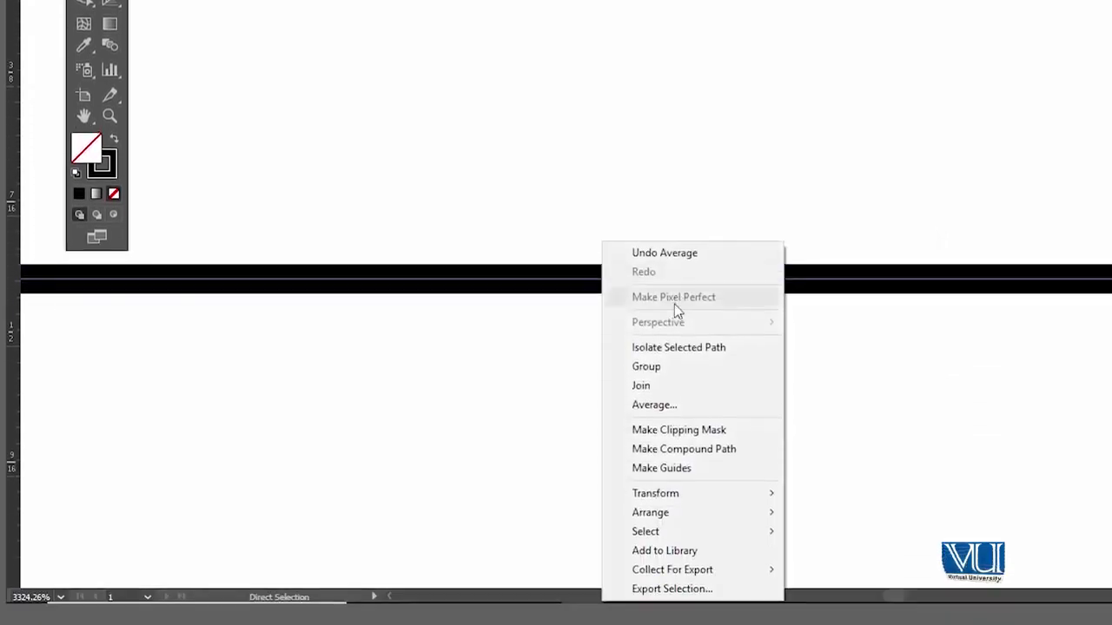
left_click(682, 384)
key("z")
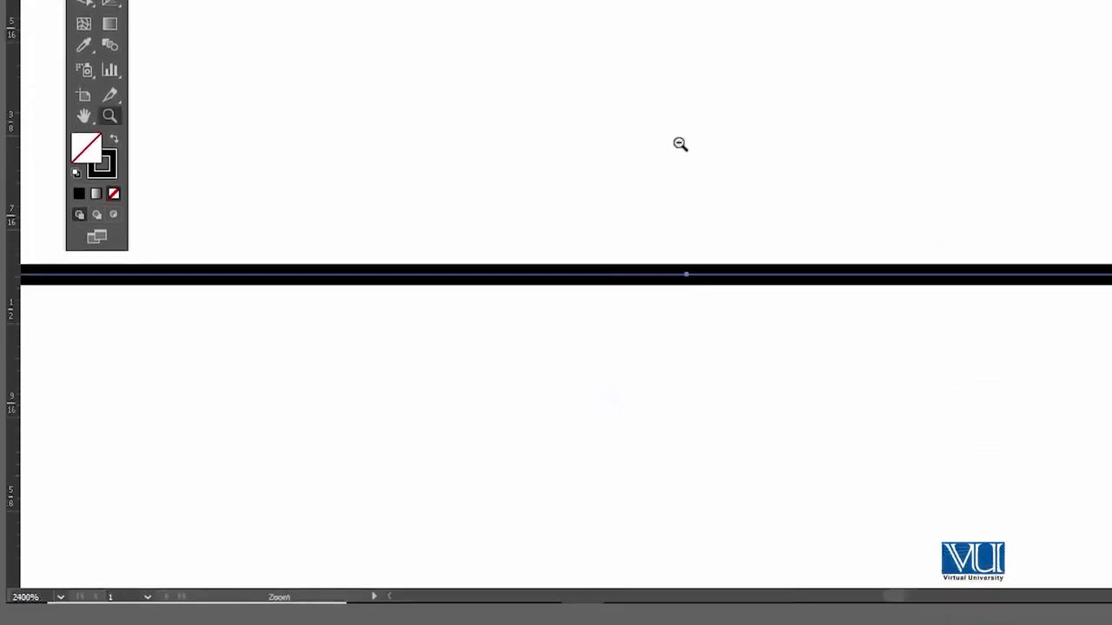
key("ctrl+minus")
key("ctrl+minus")
key("ctrl+minus")
Select the triangle and try moving it, undoing the moves back to its original position.
key("v")
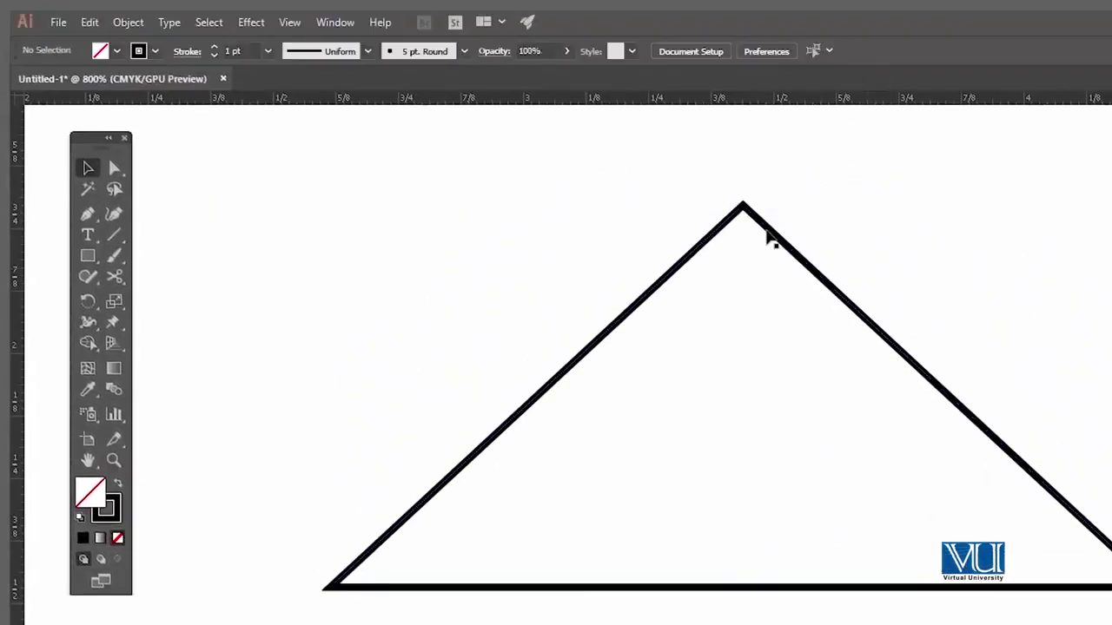
left_click(777, 237)
left_click_drag(772, 228, 1080, 368)
left_click(726, 196)
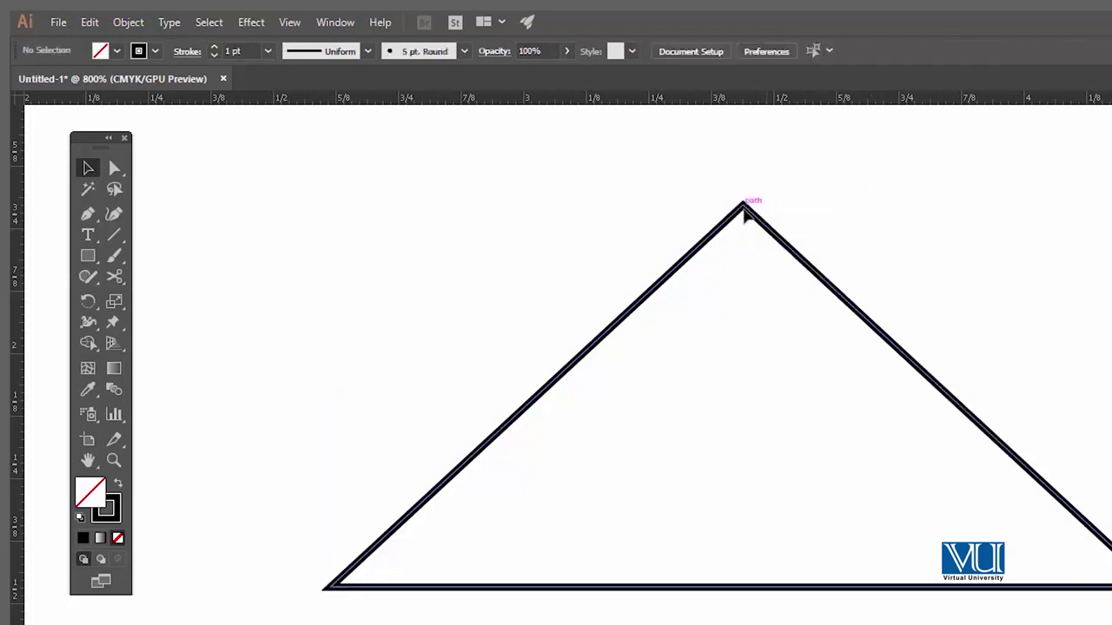
left_click(744, 211)
left_click_drag(753, 223, 786, 202)
left_click(772, 223)
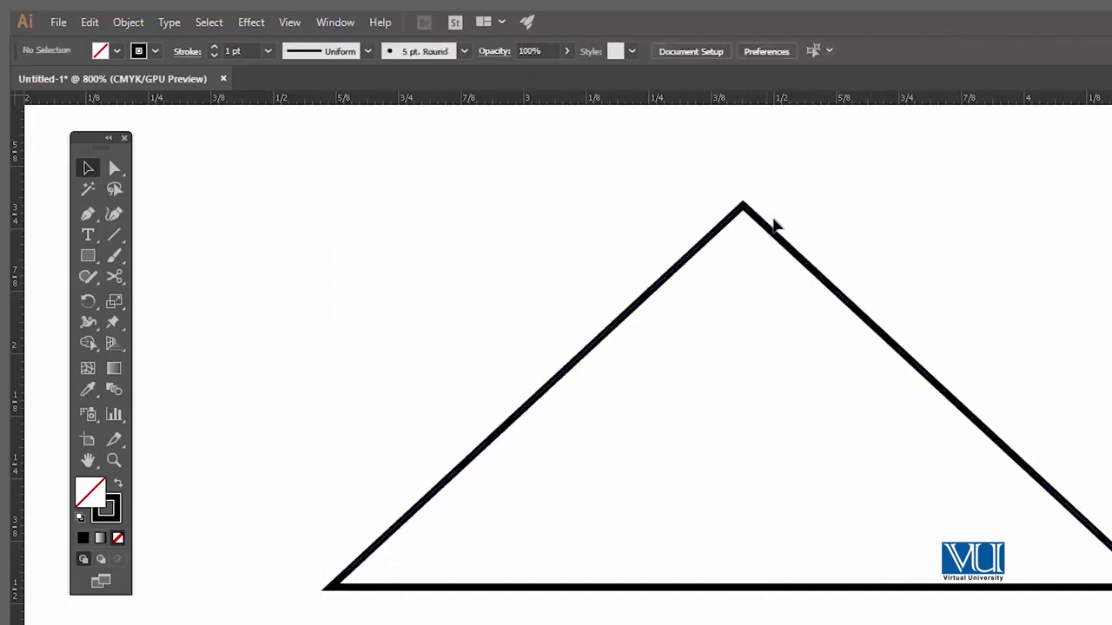
left_click(765, 228)
left_click_drag(695, 172, 831, 273)
key("ctrl+z")
left_click_drag(708, 245, 558, 318)
key("ctrl+z")
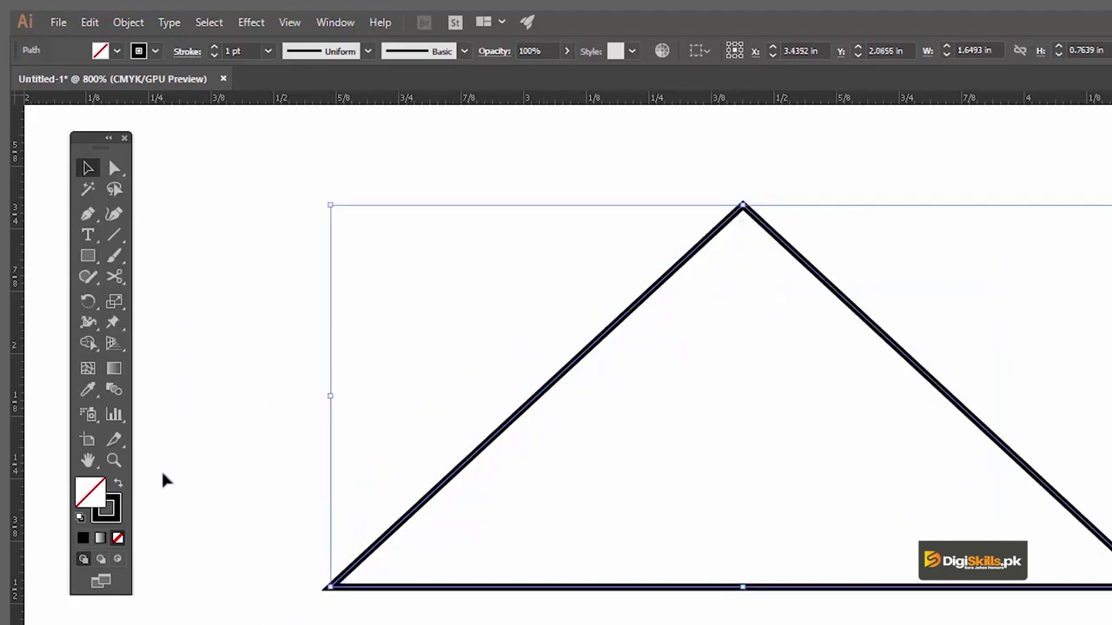
Swap the triangle to a solid fill, fill it yellow, delete it, and zoom to 800%.
key("shift+x")
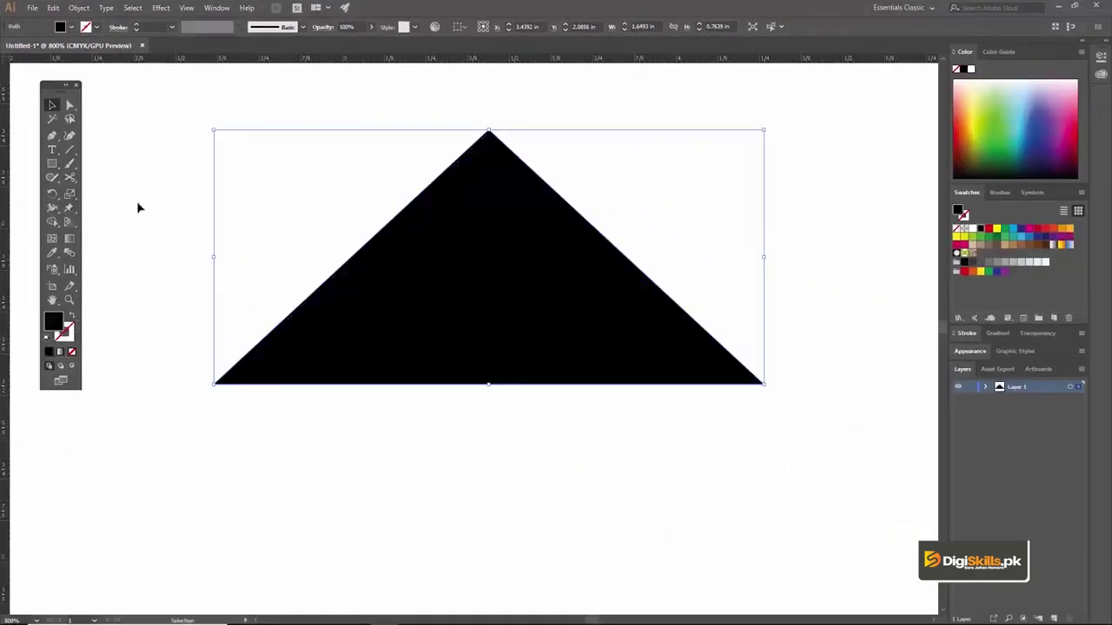
left_click(138, 207)
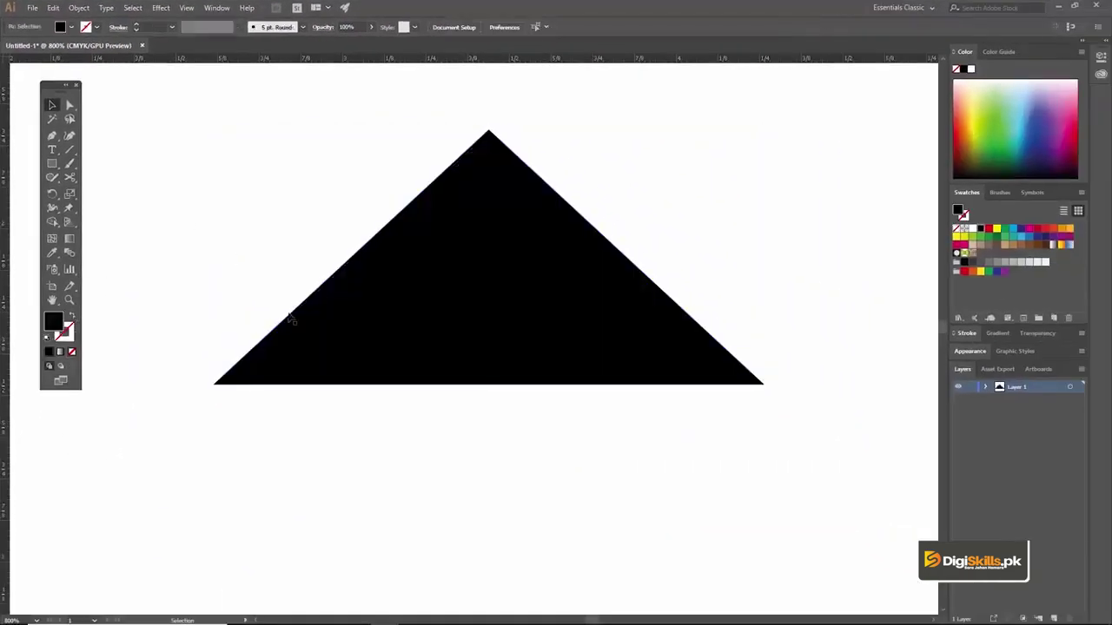
key("ctrl+minus")
left_click(449, 325)
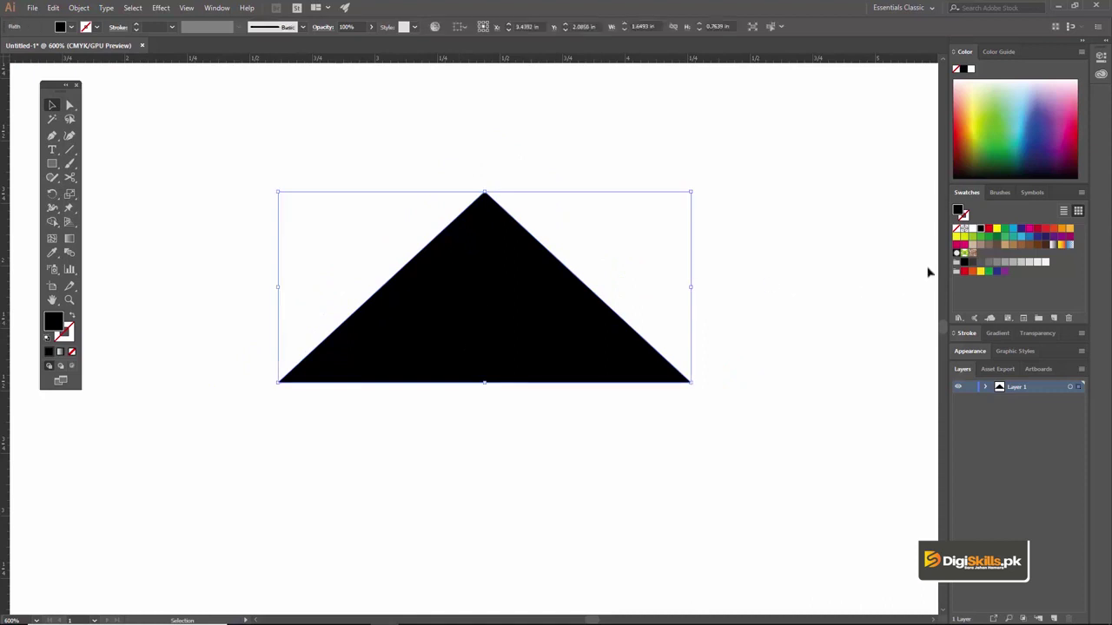
left_click(961, 232)
key("Delete")
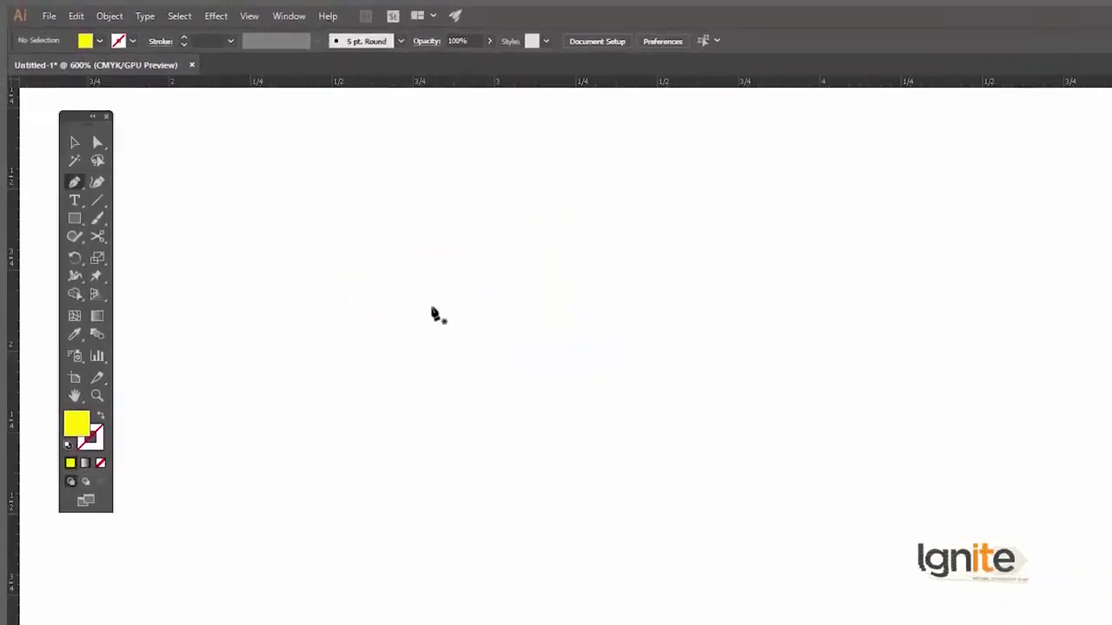
key("z")
left_click(542, 355)
Draw a three-anchor wave curve and change its yellow fill into a yellow stroke.
key("v")
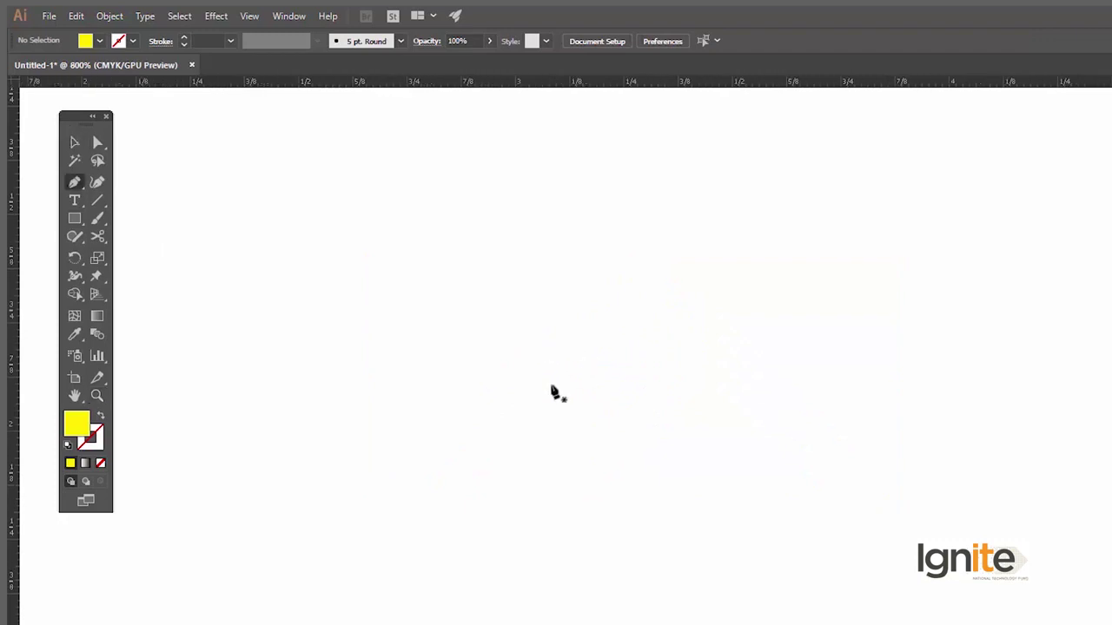
left_click(415, 423)
left_click_drag(765, 236, 936, 362)
left_click_drag(961, 445, 1086, 330)
key("v")
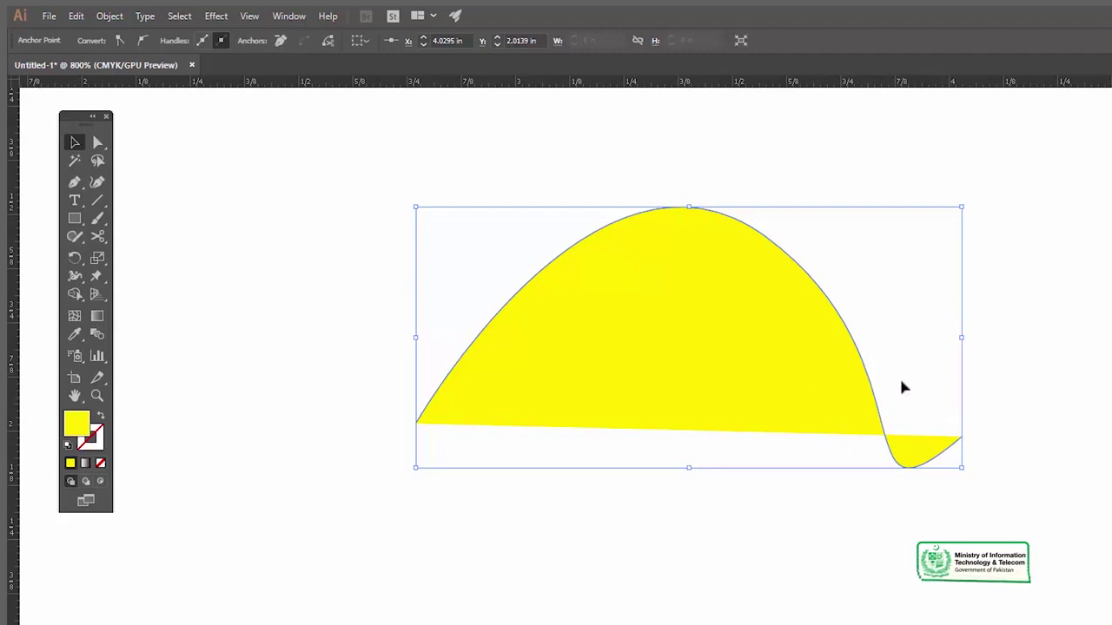
left_click(102, 417)
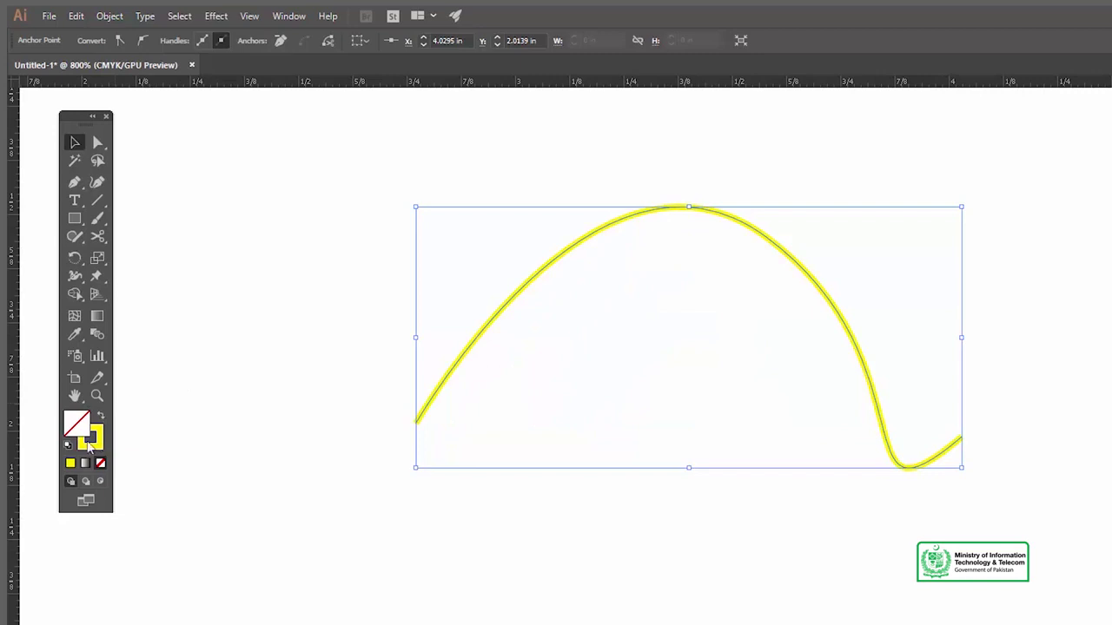
Deselect the curve and browse the fill and stroke colour options.
left_click(561, 236)
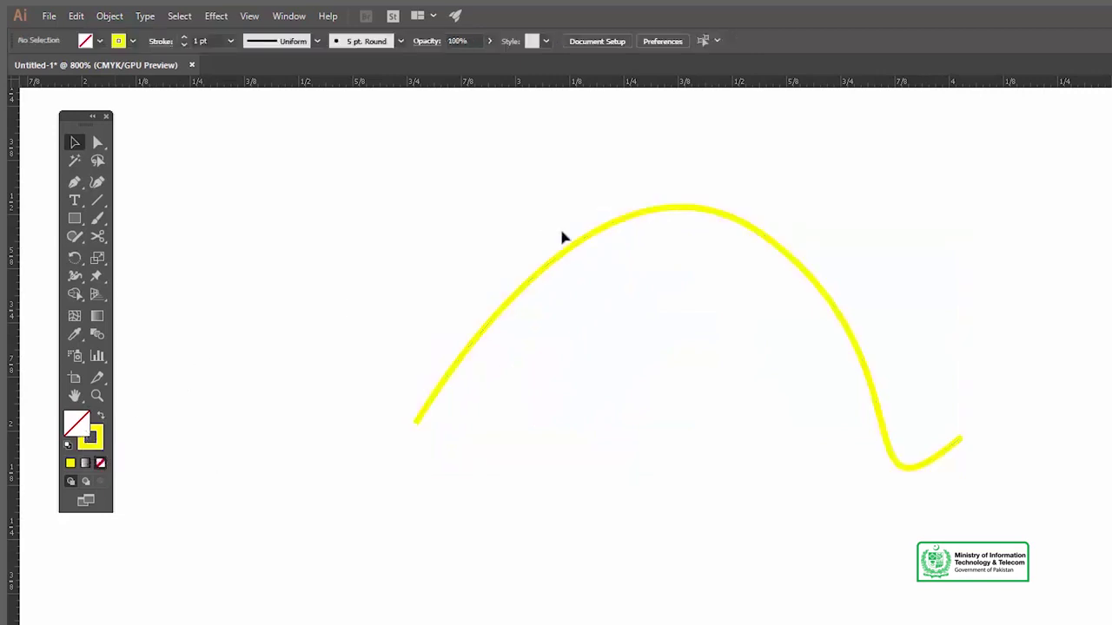
left_click(100, 41)
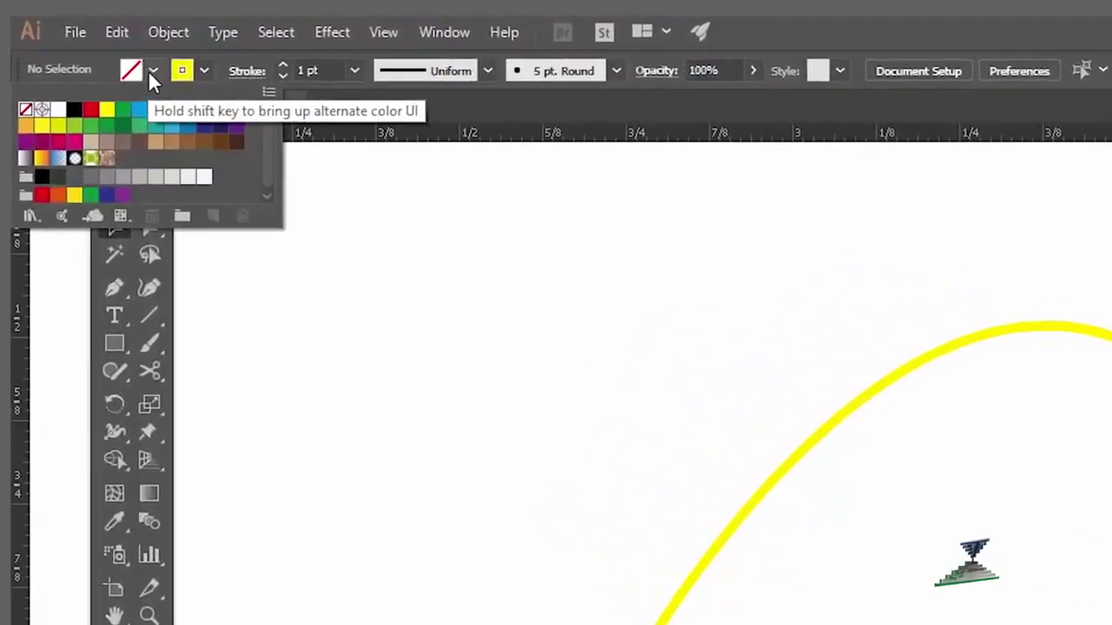
left_click(150, 73)
left_click(205, 71)
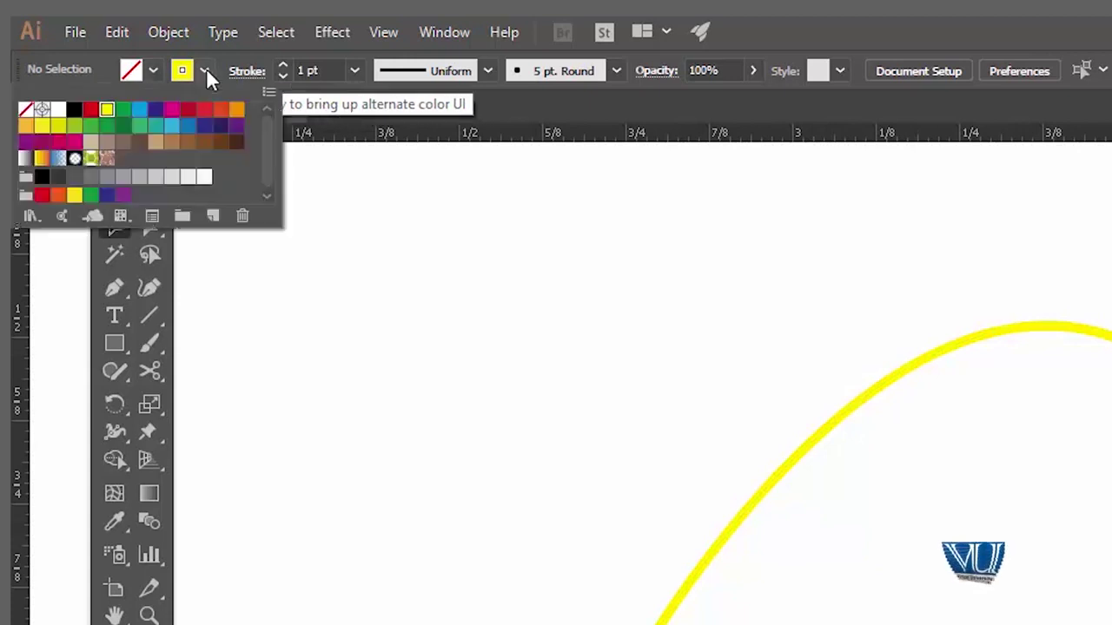
left_click(150, 70)
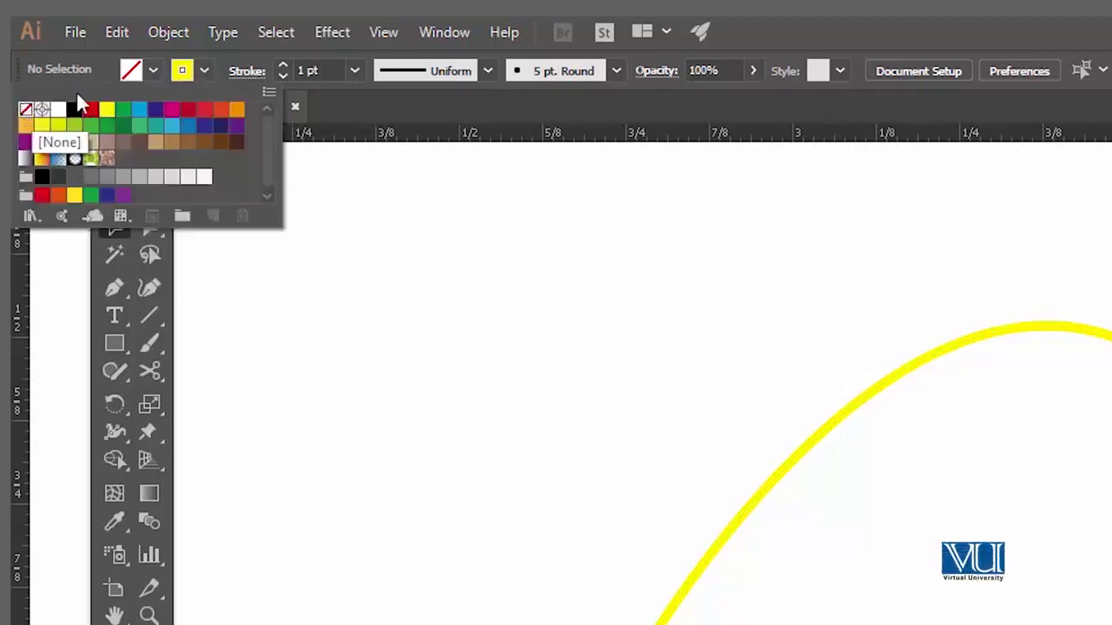
left_click(202, 71)
left_click(202, 71)
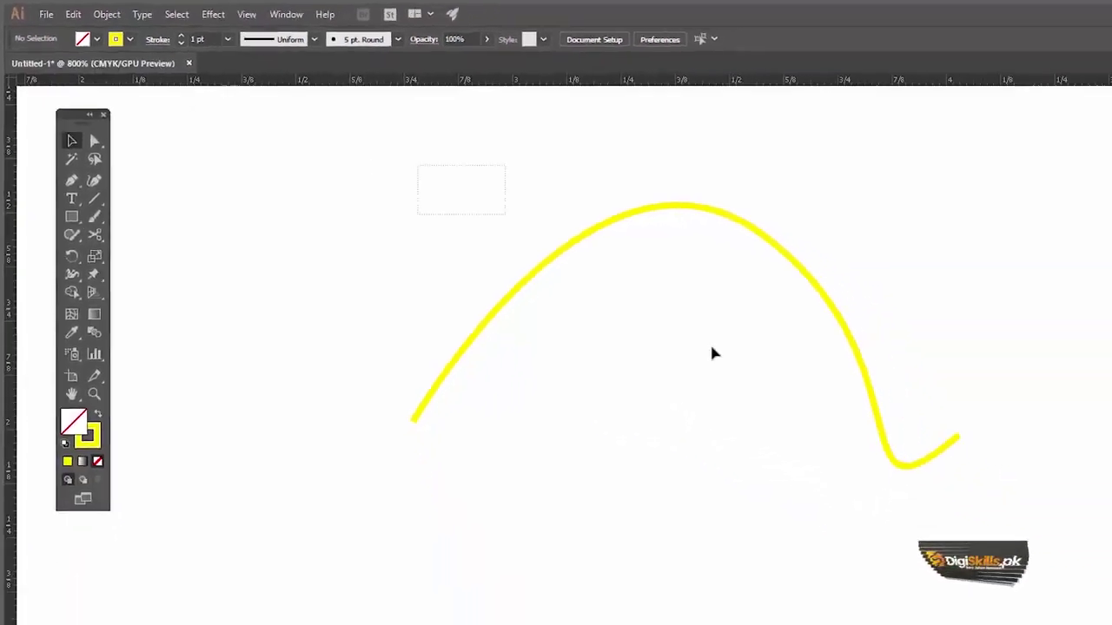
Select the yellow curve to check its stroke colour, then clear the selection.
left_click_drag(710, 352, 333, 122)
left_click(130, 40)
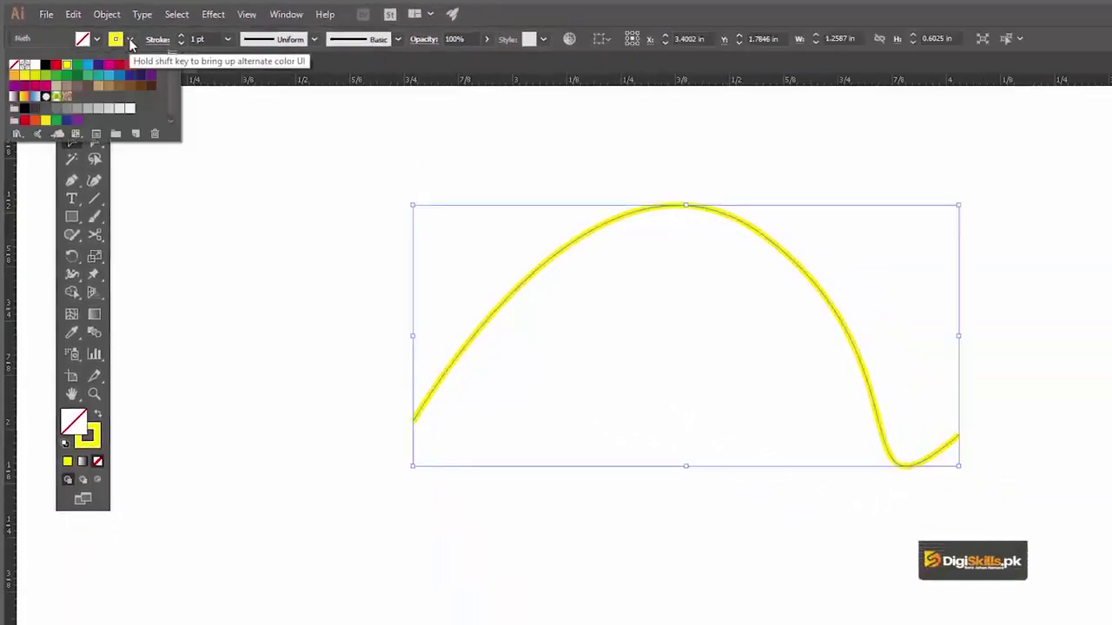
key("Escape")
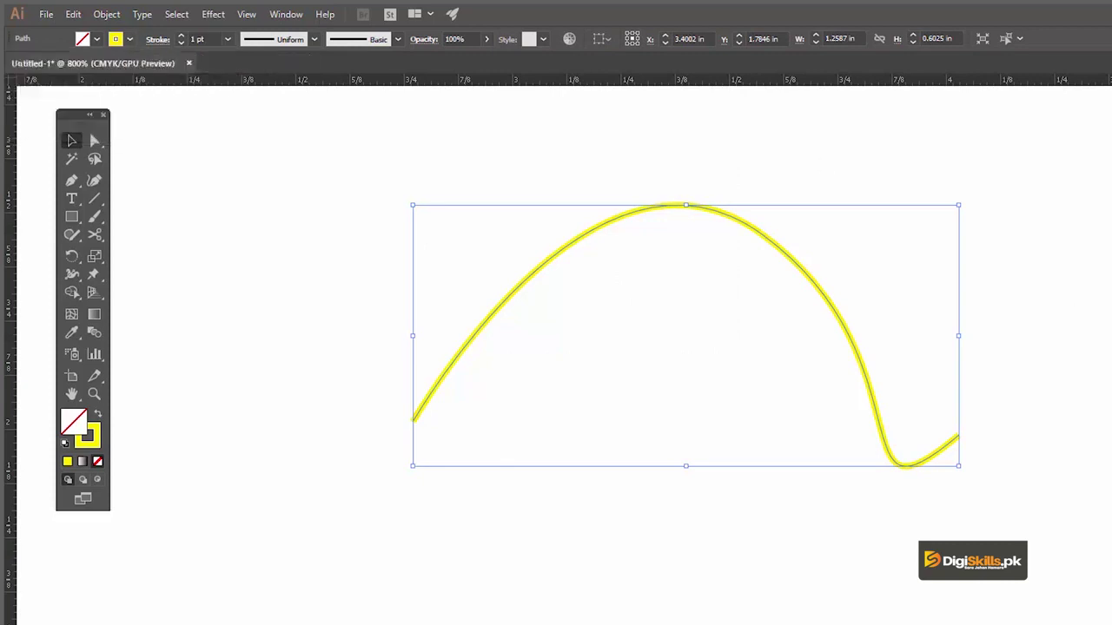
left_click(612, 148)
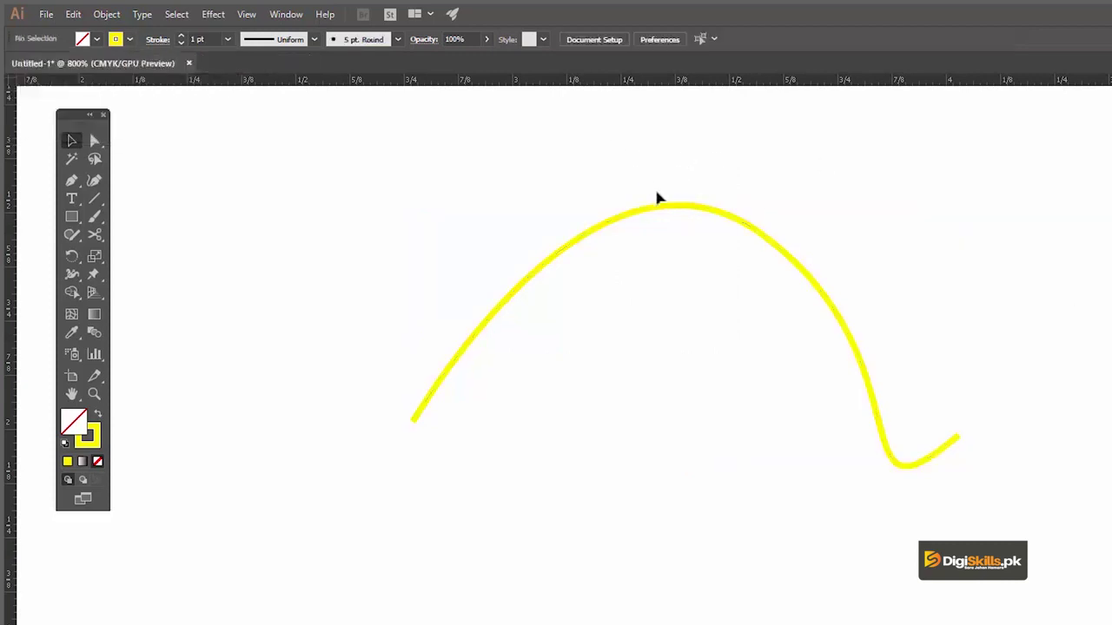
left_click(670, 210)
key("ctrl+shift+a")
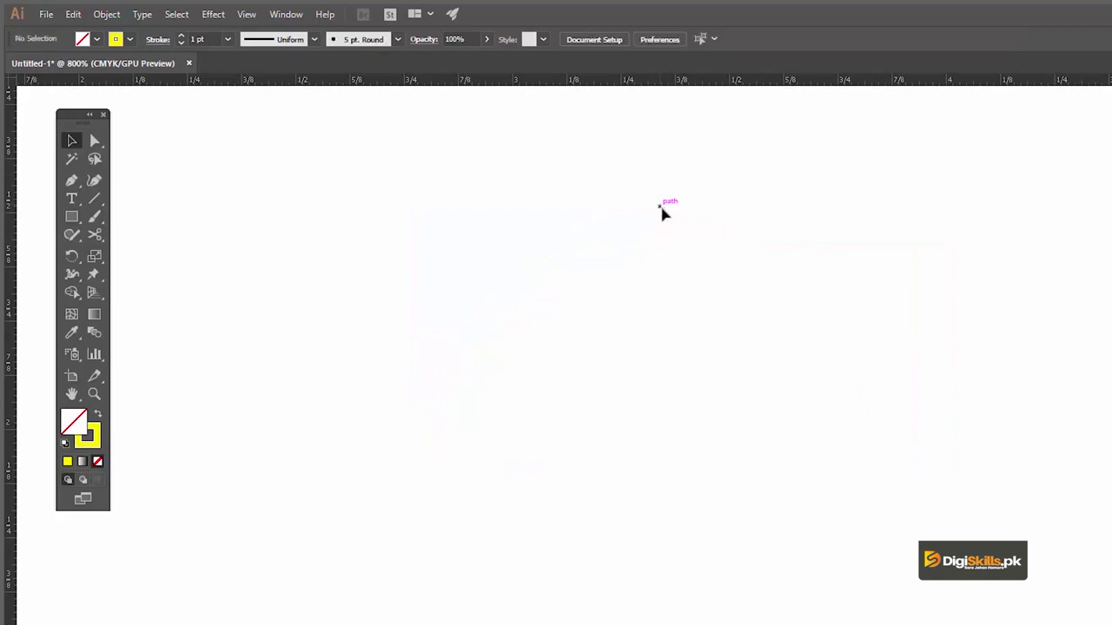
Draw a shallow curved dip with the Pen tool, removing the extra right-hand segment.
key("p")
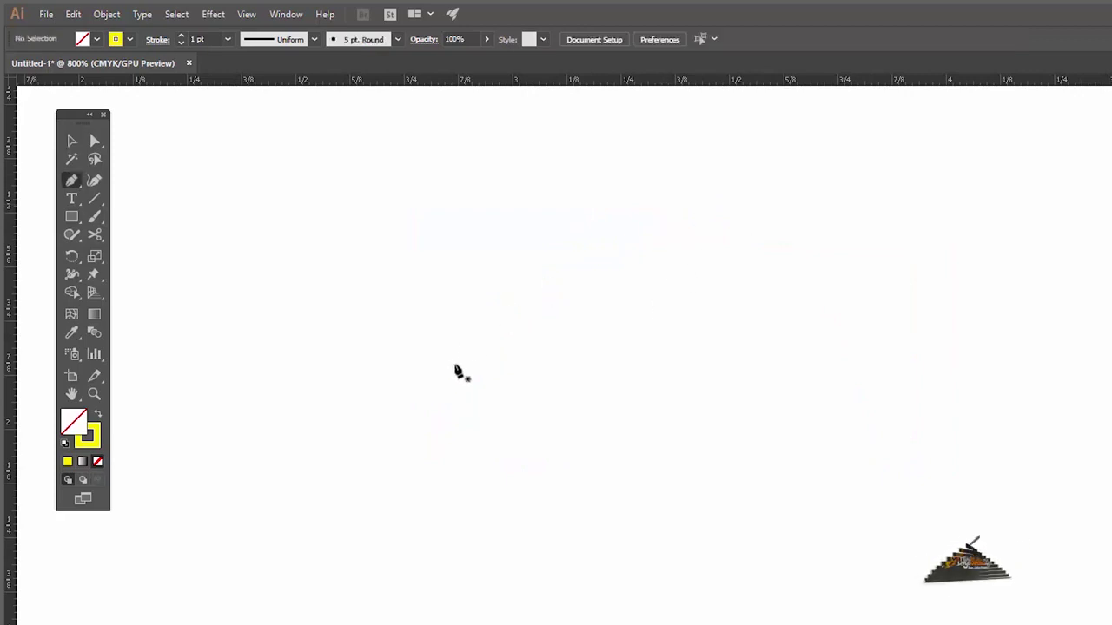
left_click(432, 348)
left_click_drag(850, 336, 1024, 202)
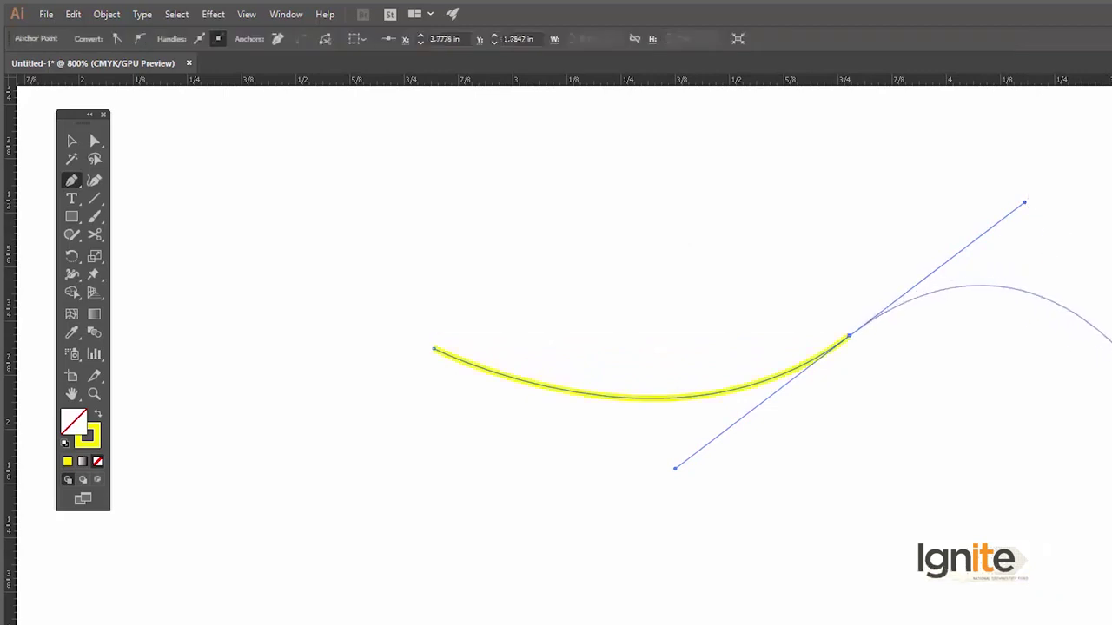
left_click(1107, 348)
key("ctrl")
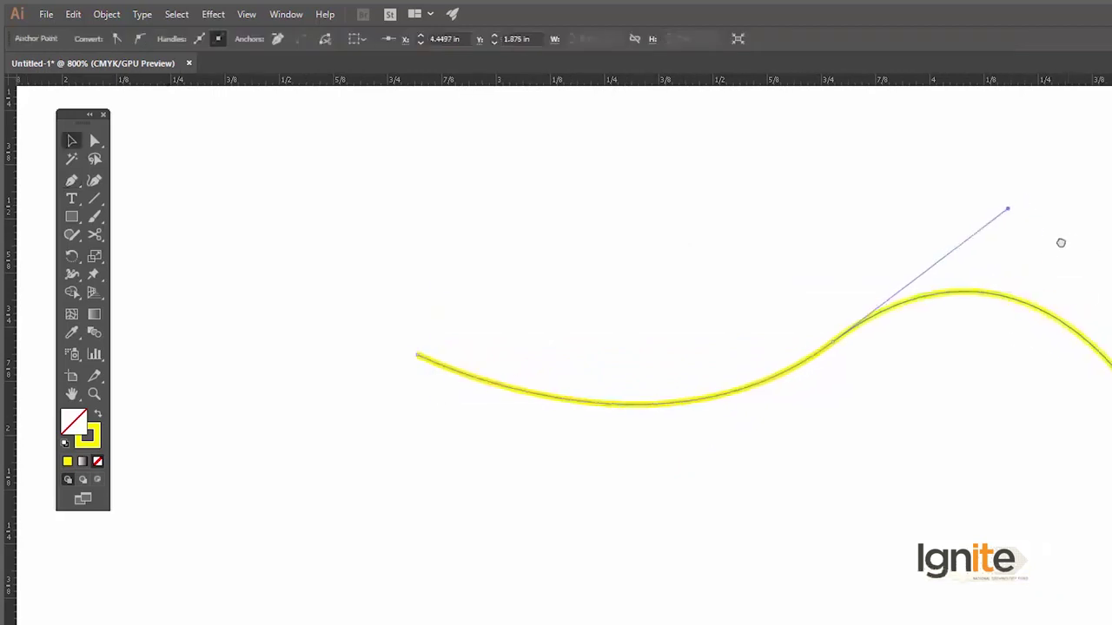
key("ctrl+z")
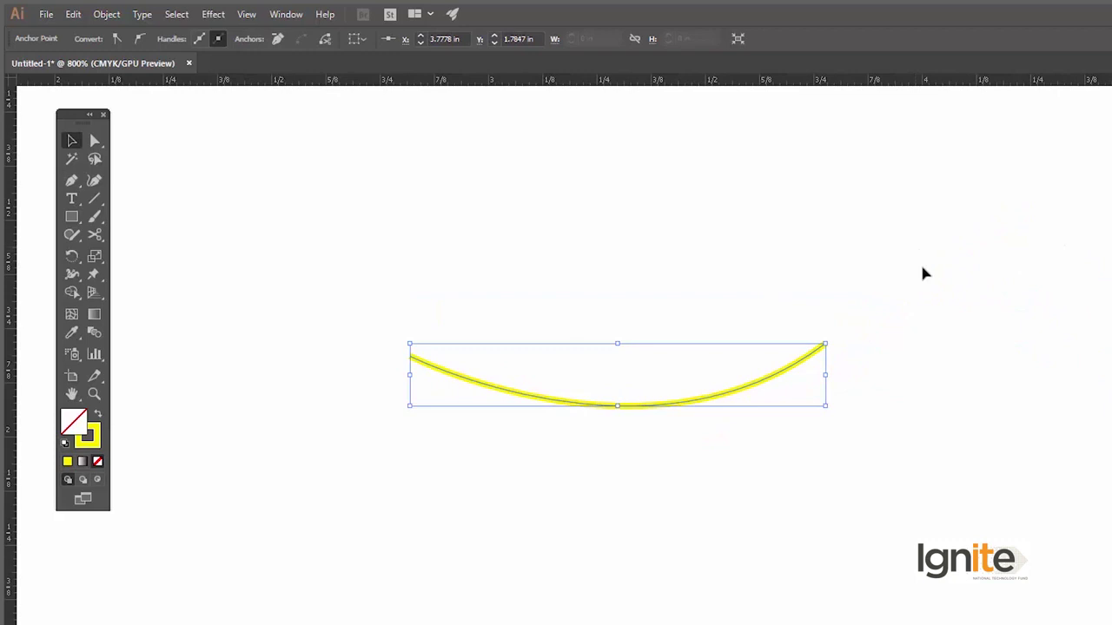
Continue from the dip's right end into a rounded hump, then select the finished yellow path.
left_click(824, 345)
mouse_move(826, 348)
left_mouse_down()
mouse_move(1110, 441)
mouse_move(890, 587)
mouse_move(853, 587)
left_mouse_up()
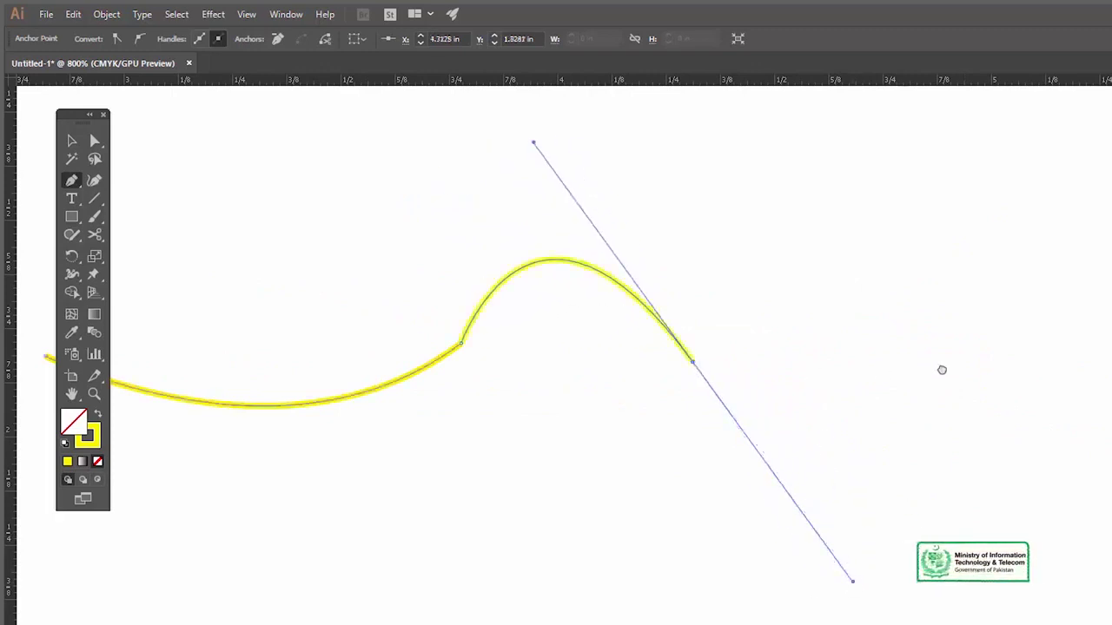
left_click_drag(942, 370, 1002, 359)
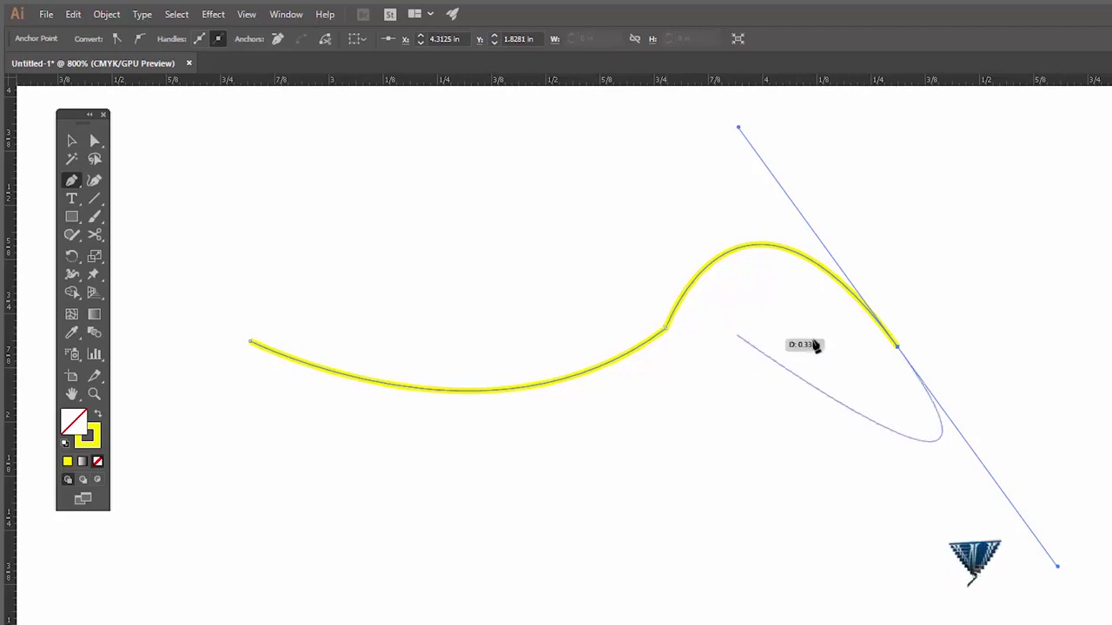
left_click_drag(899, 368, 899, 370)
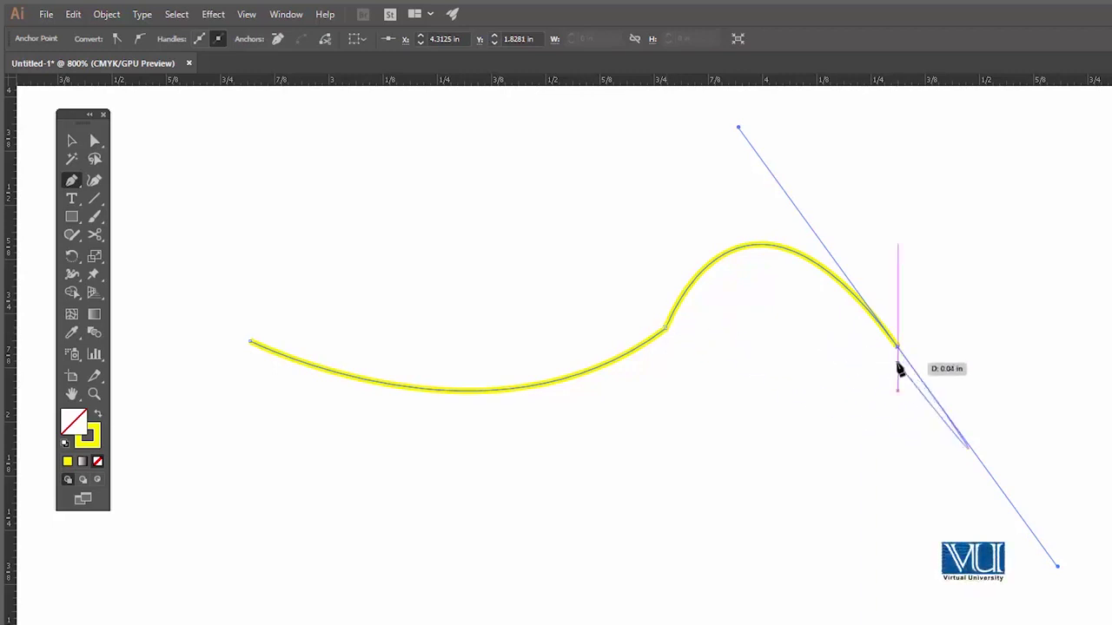
key("v")
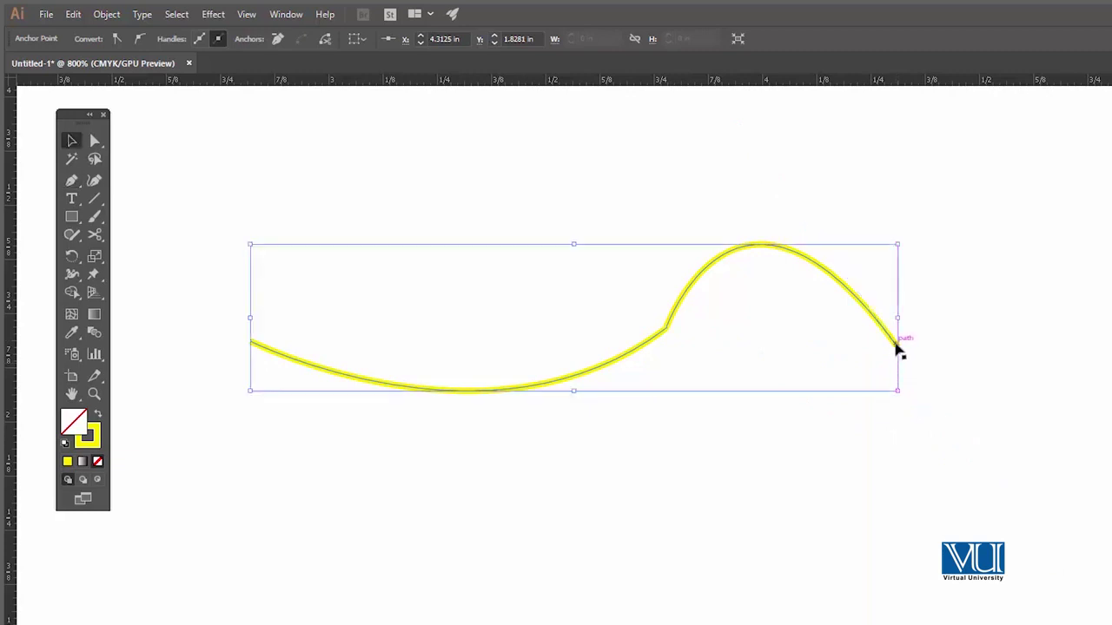
left_click(804, 269)
left_click(753, 246)
Reshape the end anchor's handles so the segment curves downward and a new handle rises upward.
key("p")
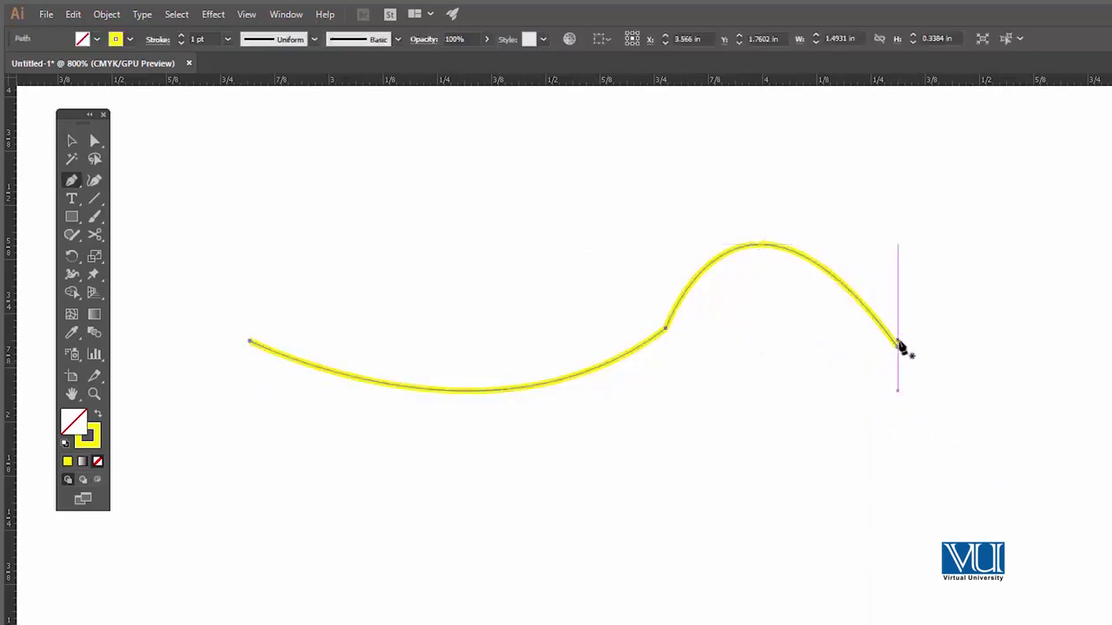
left_click(900, 351)
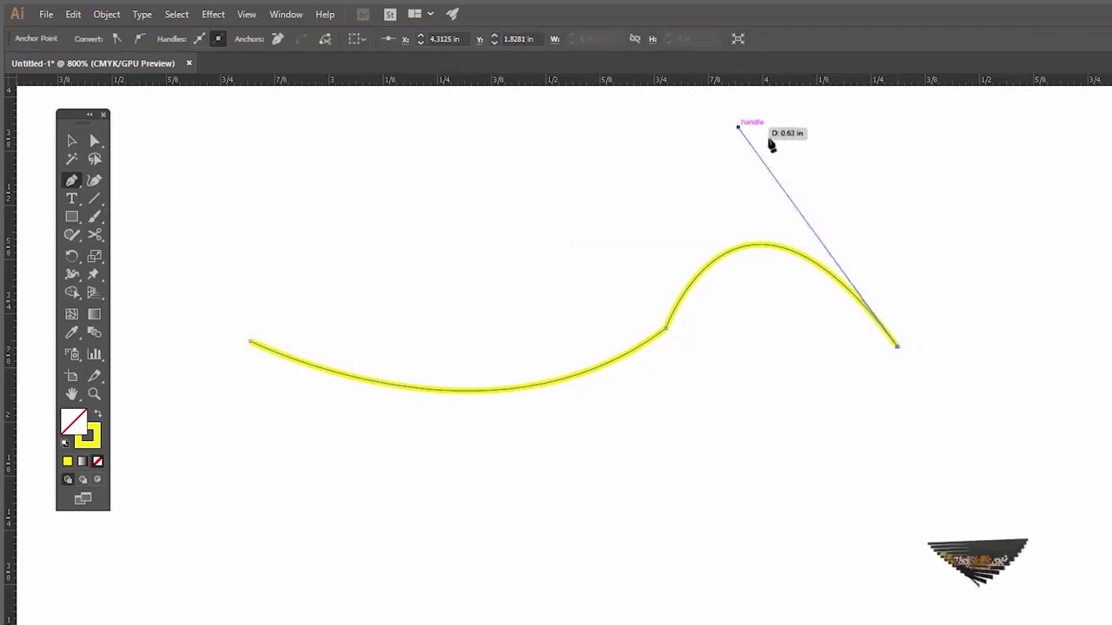
left_click_drag(899, 351, 669, 339)
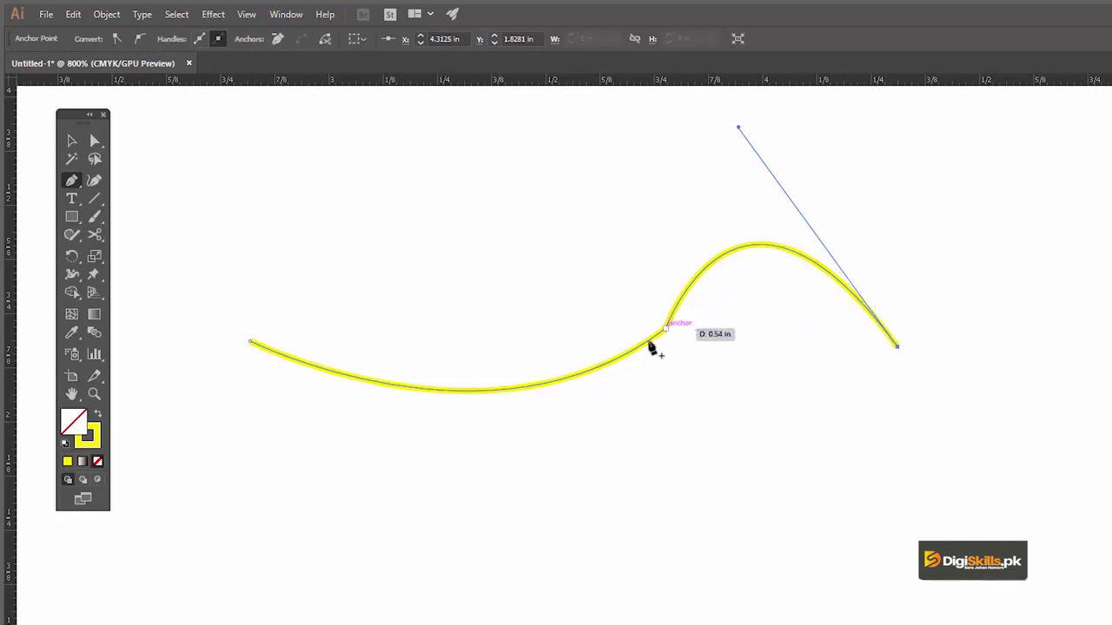
mouse_move(653, 347)
left_mouse_down()
mouse_move(453, 414)
mouse_move(899, 354)
left_mouse_up()
mouse_move(782, 189)
left_mouse_down()
mouse_move(747, 159)
mouse_move(737, 132)
left_mouse_up()
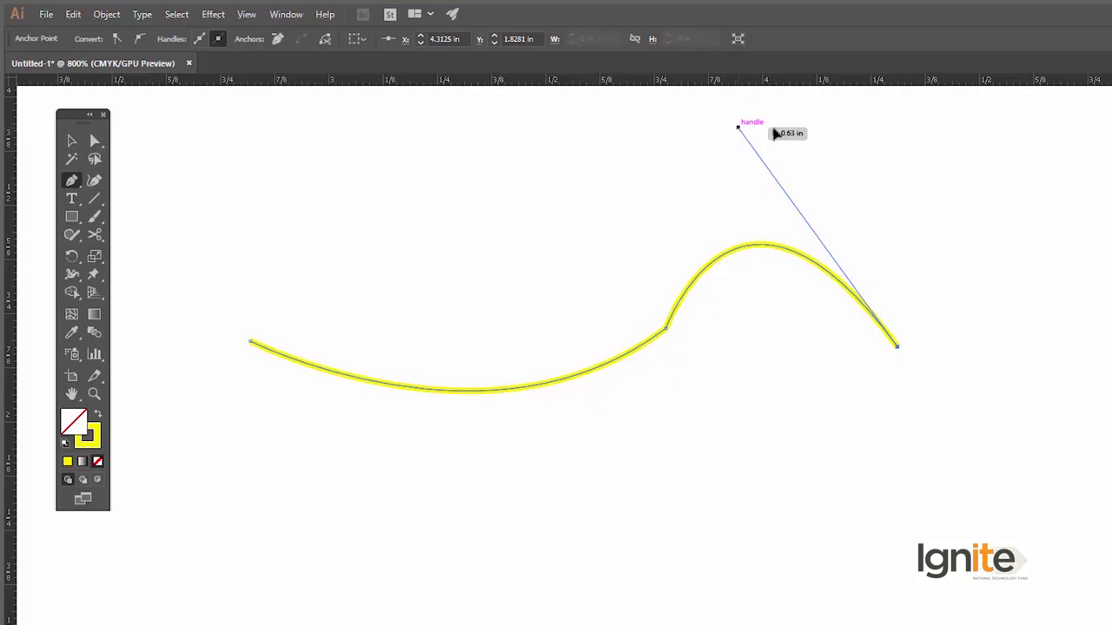
left_click_drag(739, 128, 894, 472)
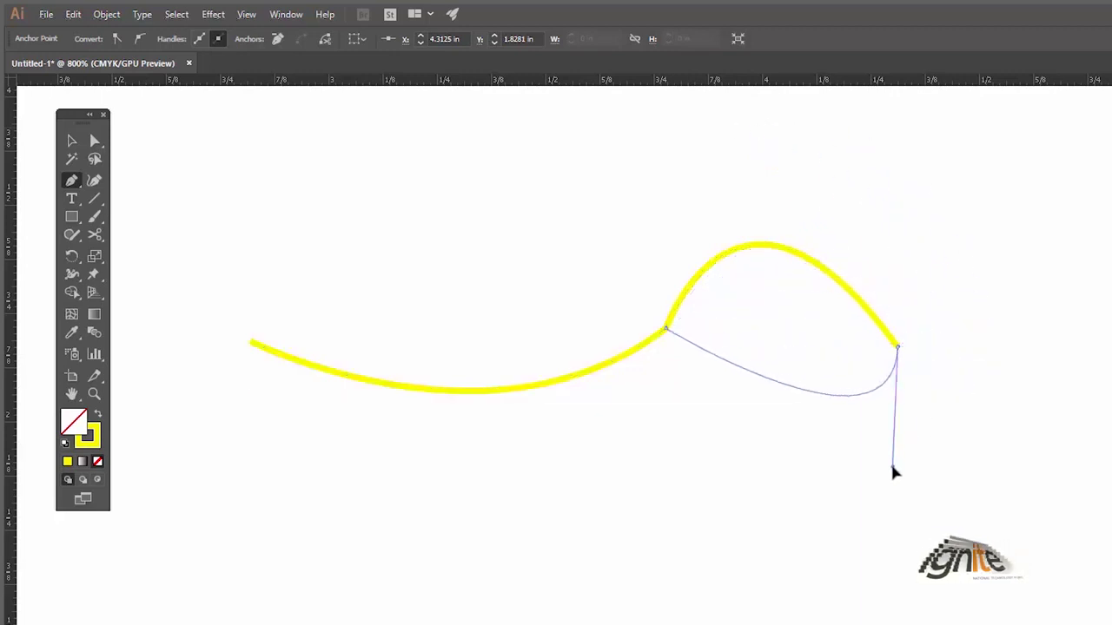
left_click_drag(894, 471, 778, 512)
mouse_move(897, 347)
left_mouse_down()
mouse_move(755, 164)
mouse_move(757, 129)
mouse_move(784, 172)
mouse_move(846, 206)
left_mouse_up()
key("v")
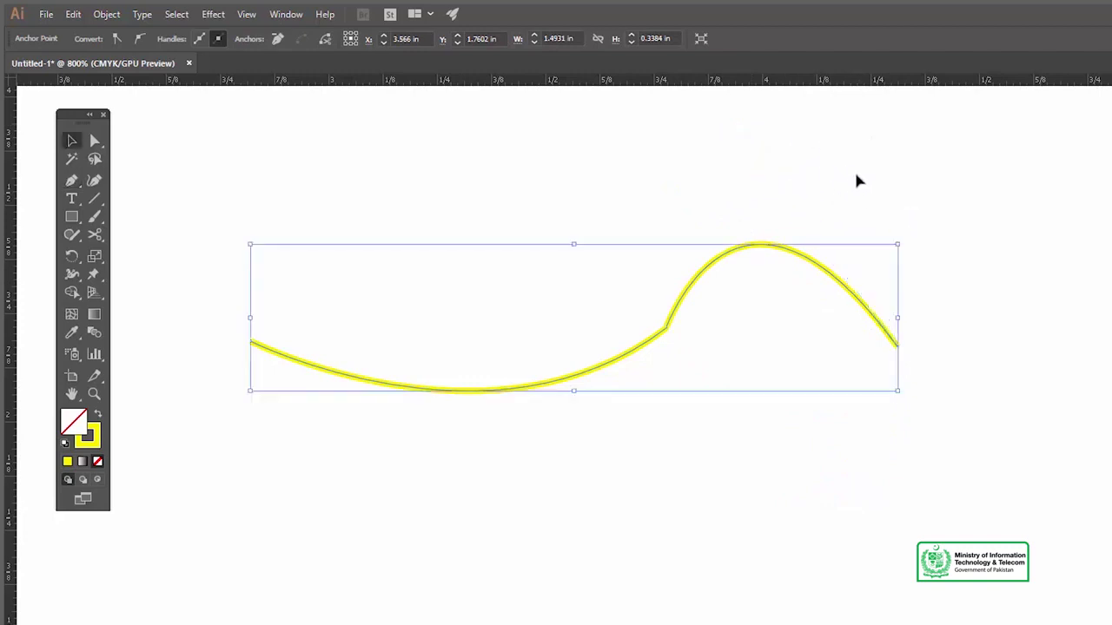
Delete the yellow wavy path and select the vertical centre line.
left_click(803, 184)
left_click_drag(862, 285, 860, 279)
left_click(794, 199)
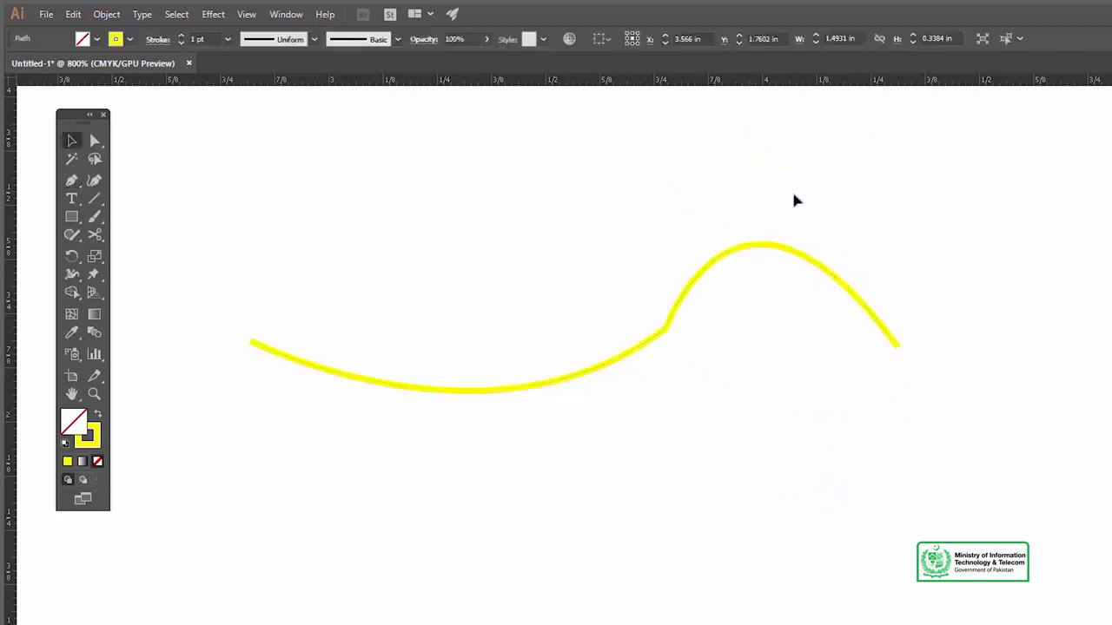
left_click(768, 251)
key("Delete")
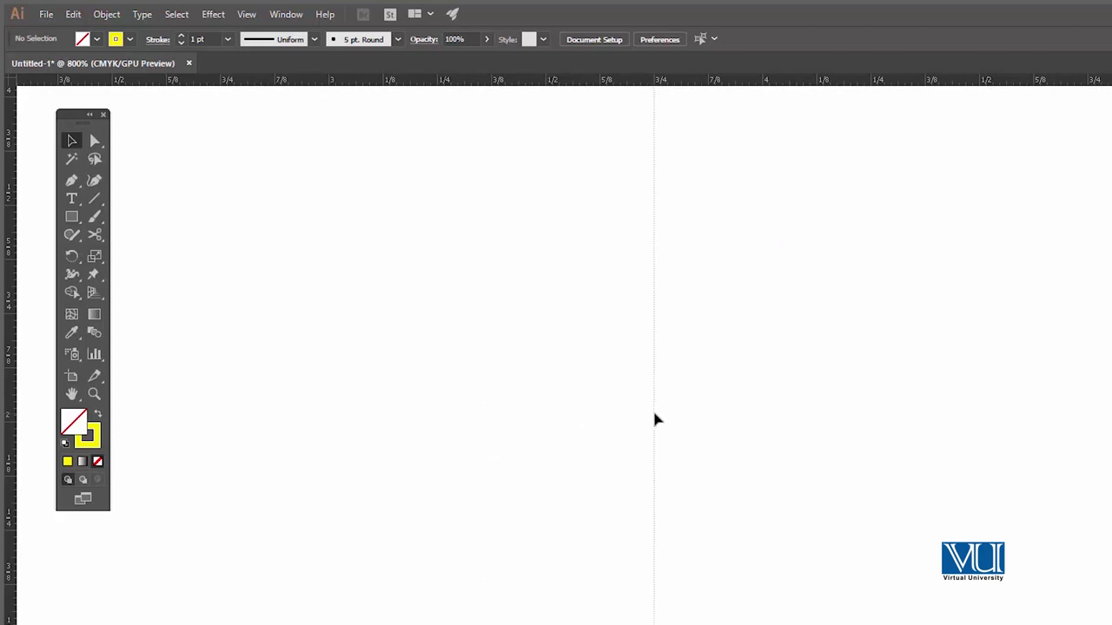
left_click(654, 414)
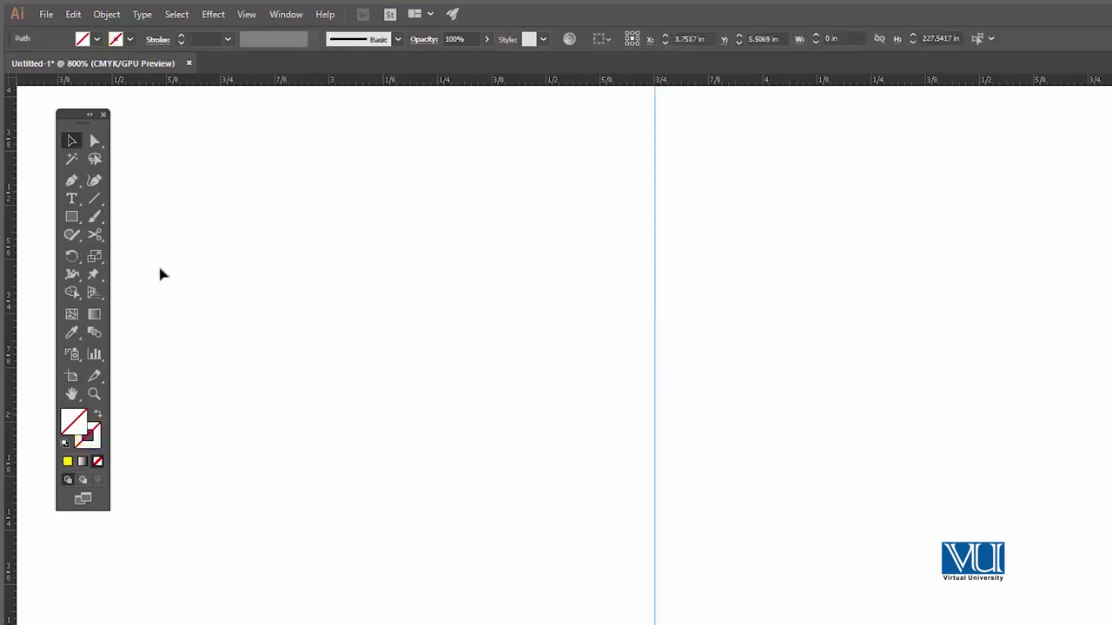
Convert the centre line into a guide and draw the half-tree with a stepped base against it.
key("ctrl+5")
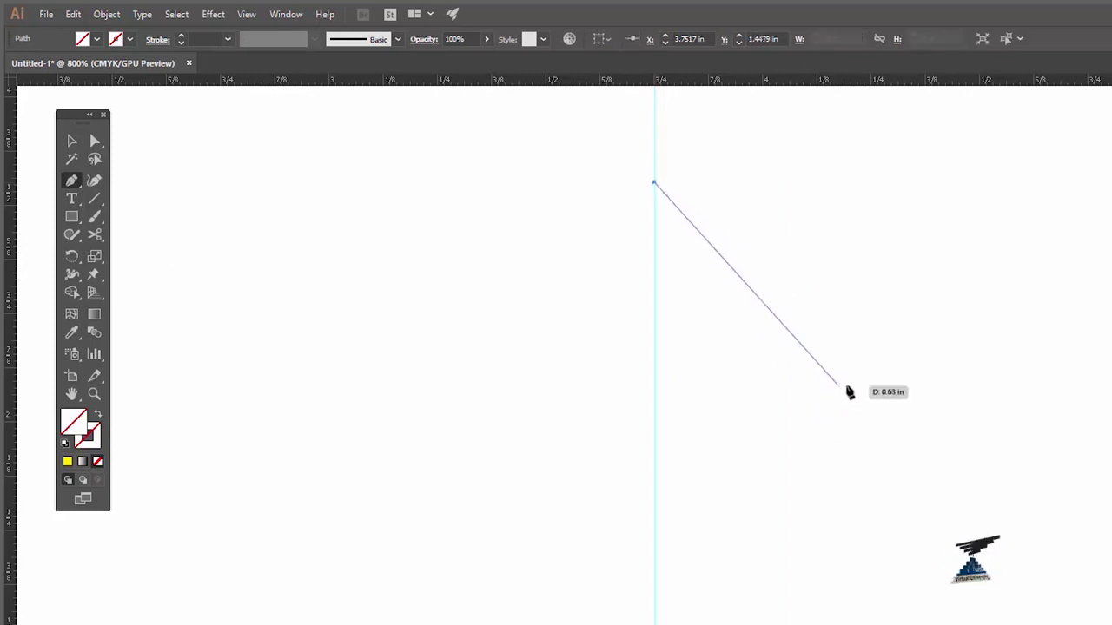
left_click(910, 440)
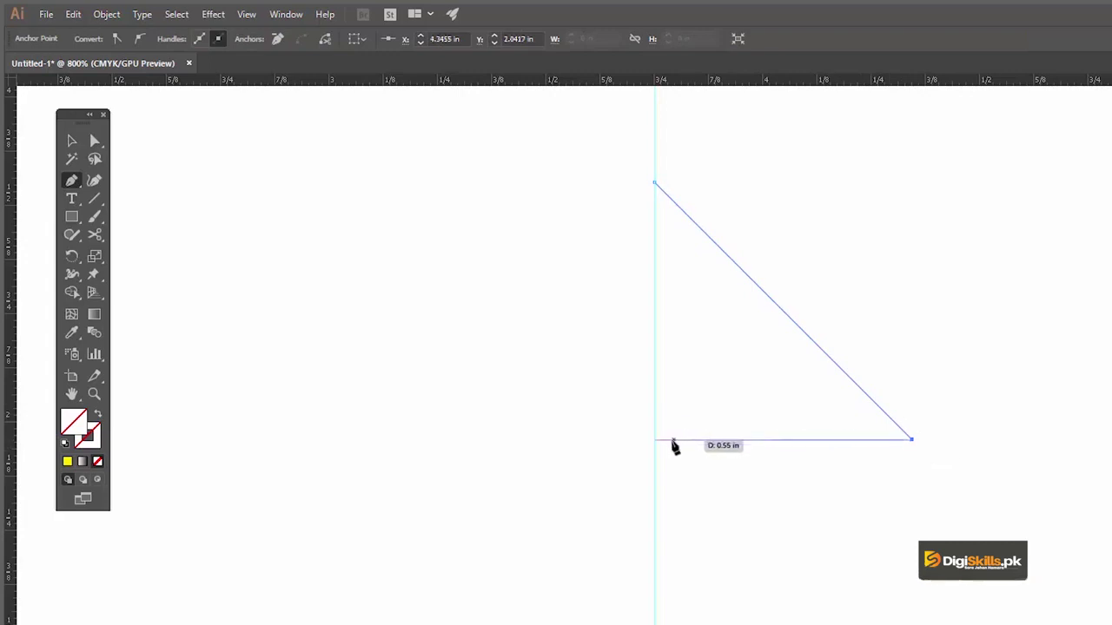
left_click(719, 493)
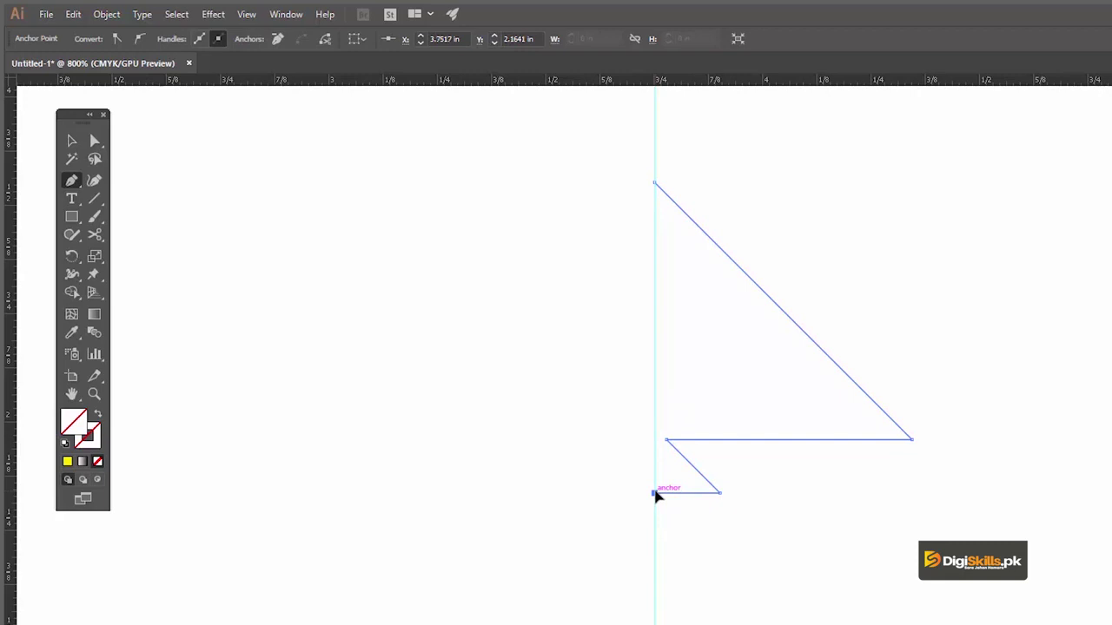
left_click(654, 493)
key("v")
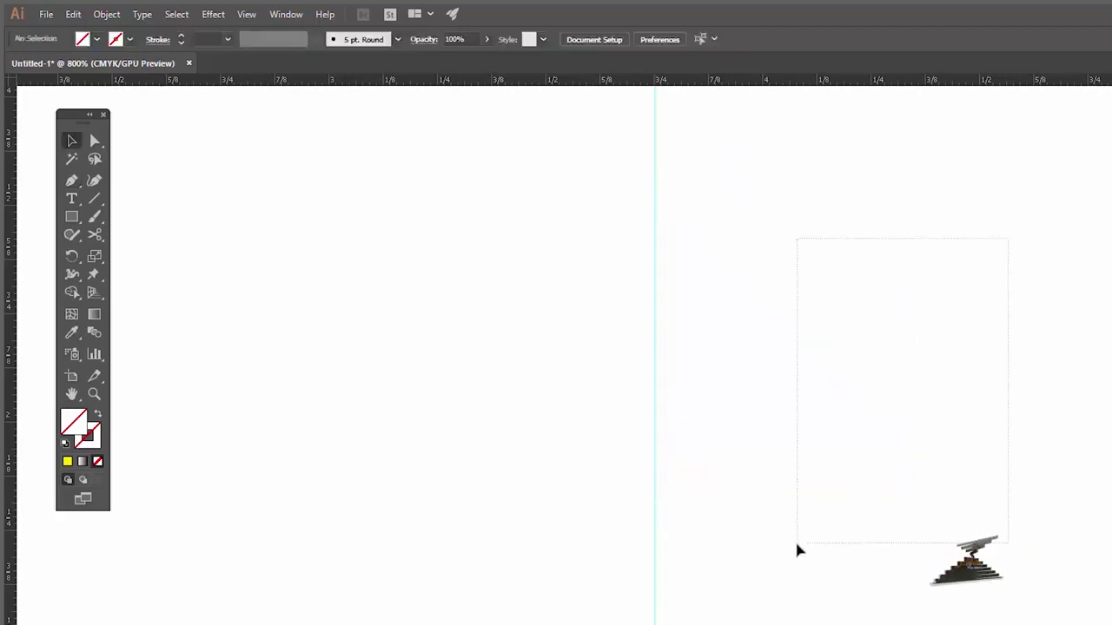
Narrow the half-tree to 0.4375 in wide and give it a black outline with no fill.
left_click_drag(911, 337, 847, 333)
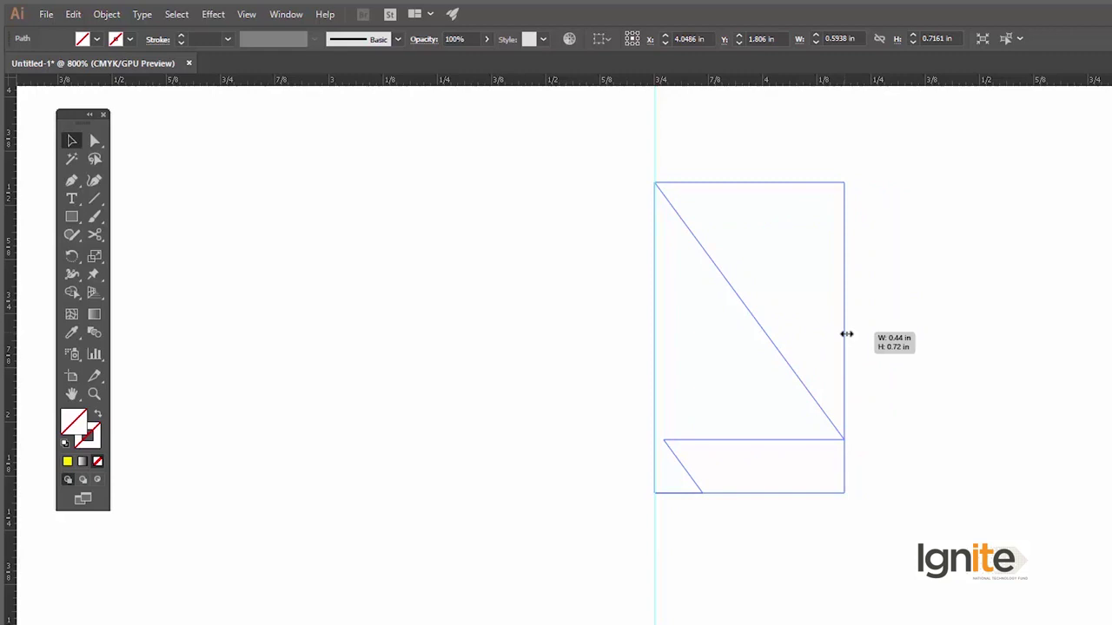
left_click_drag(847, 334, 845, 336)
key("comma")
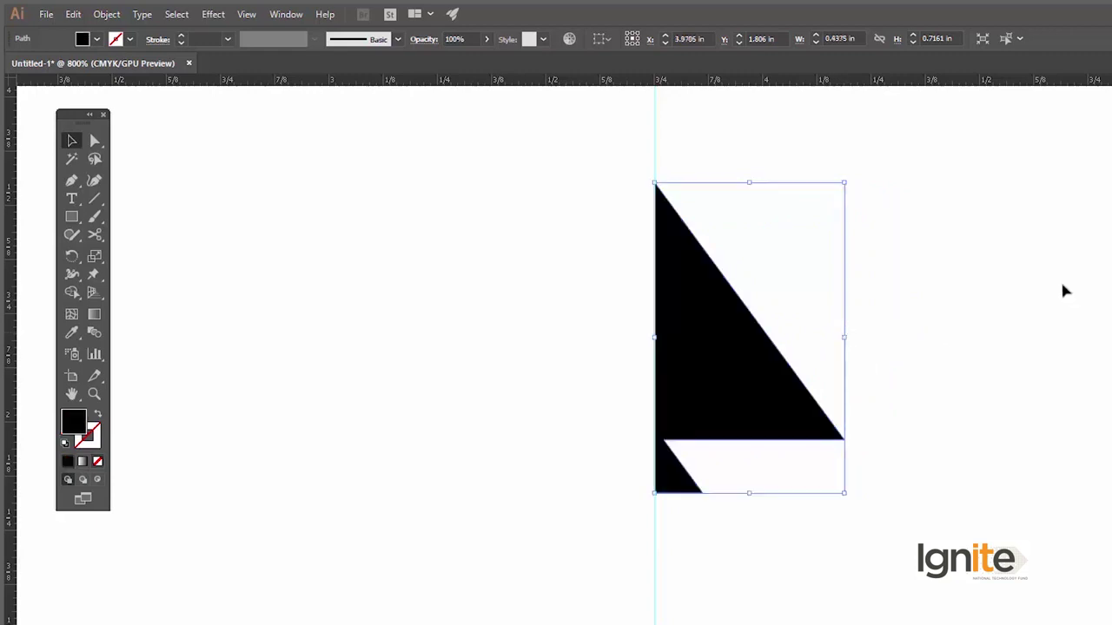
left_click(97, 416)
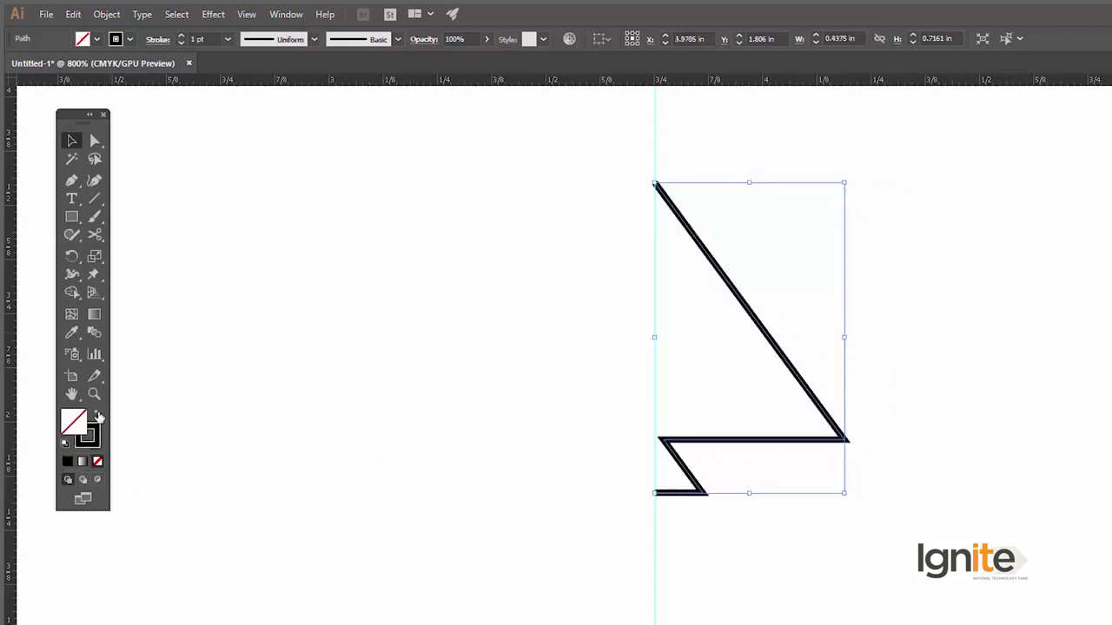
left_click(311, 371)
left_click(749, 316)
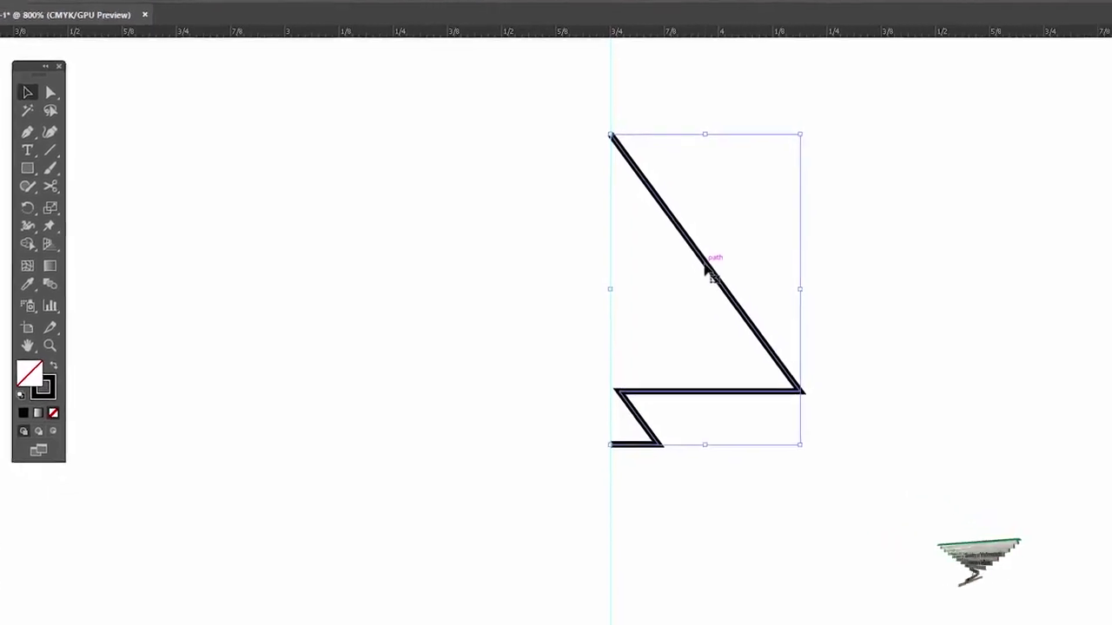
Reflect a copy of the half-tree and place it left of the guide to form a full tree.
right_click(707, 271)
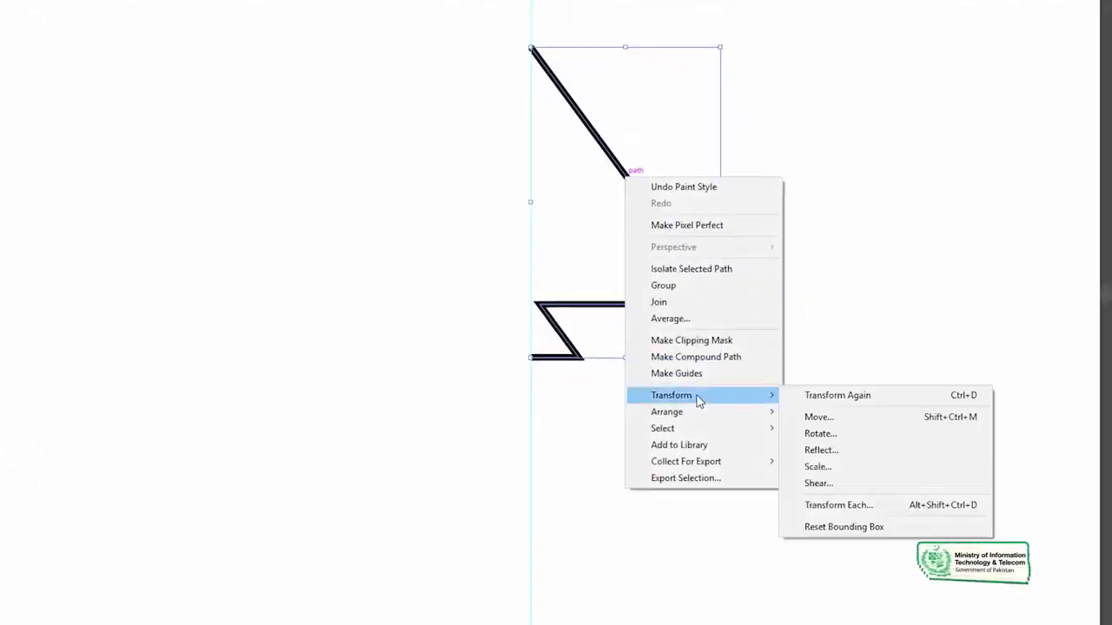
left_click(841, 455)
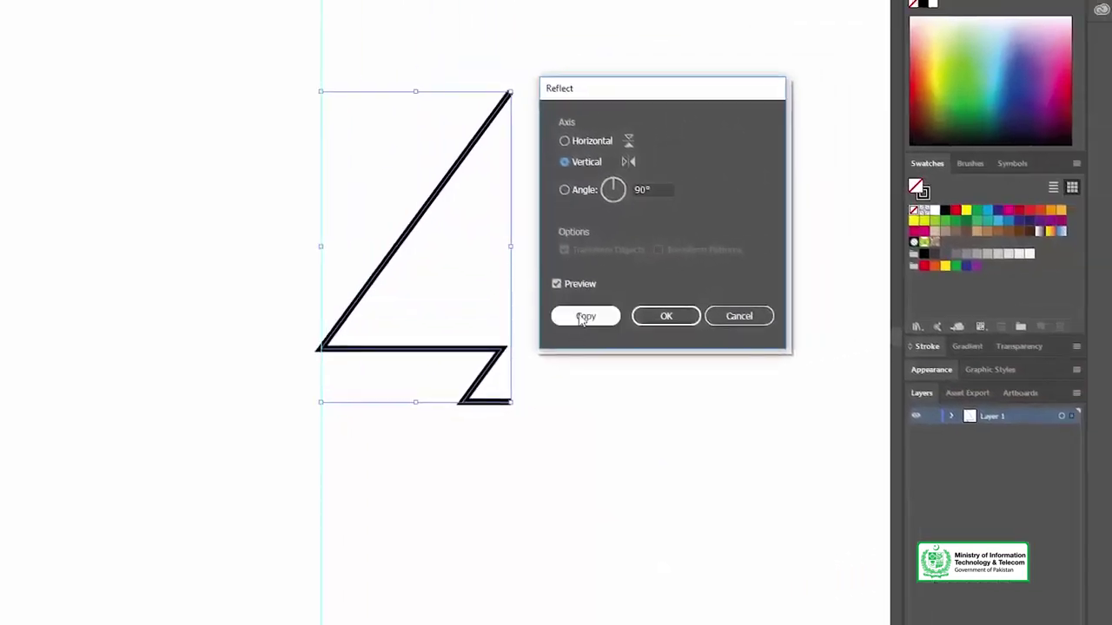
left_click(582, 317)
left_click(563, 217)
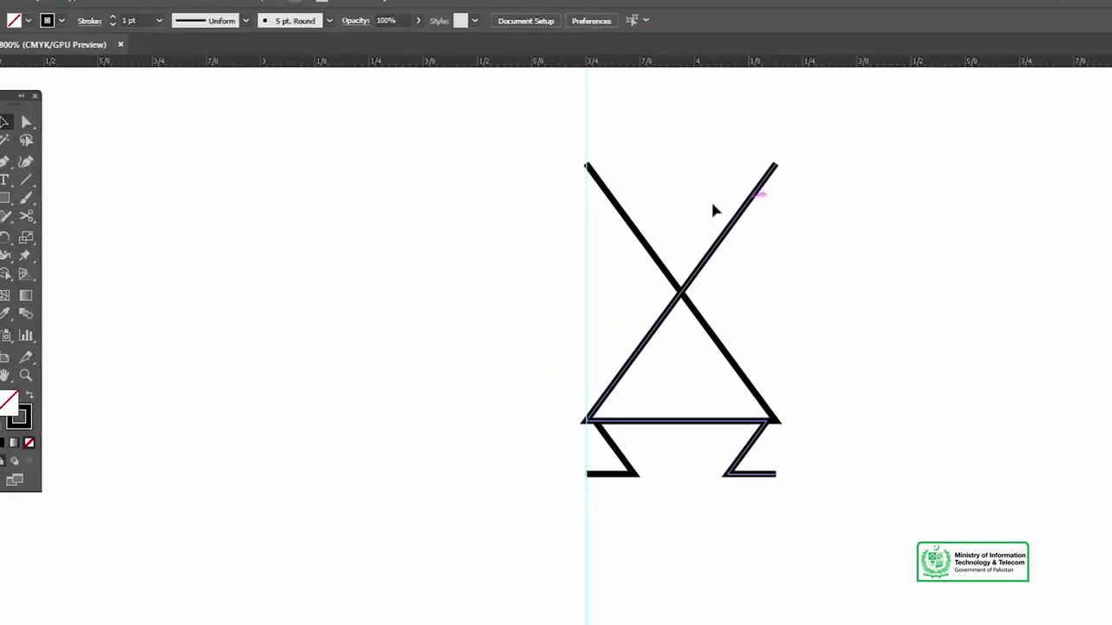
left_click_drag(710, 210, 559, 231)
left_click_drag(588, 136, 809, 174)
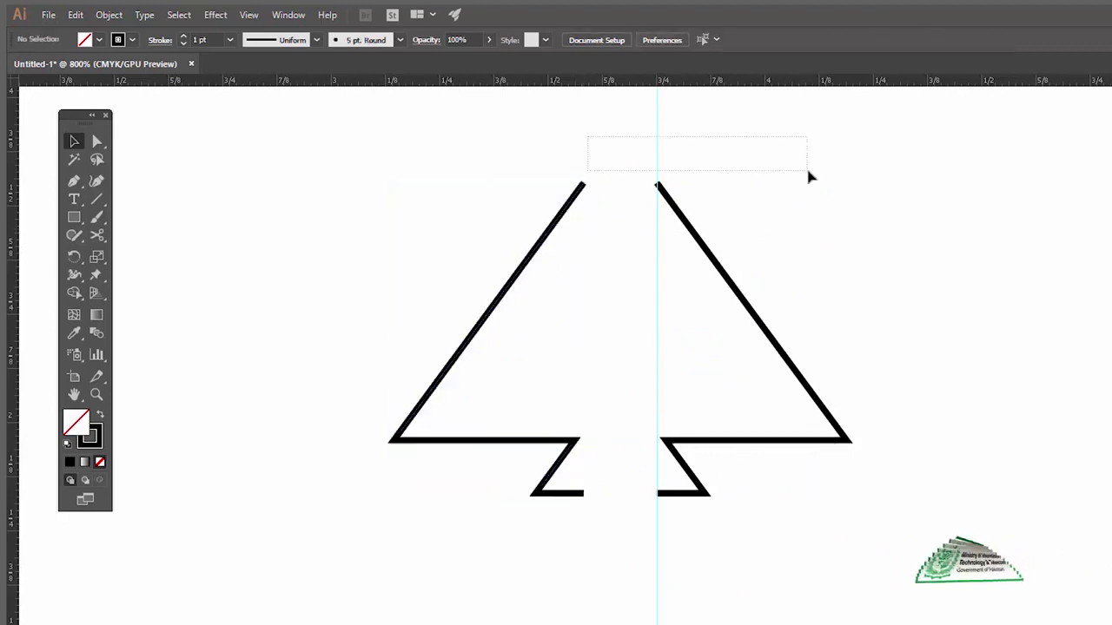
left_click(708, 144)
Average the two top line ends on both axes and join them into one apex.
left_click_drag(458, 164, 627, 376)
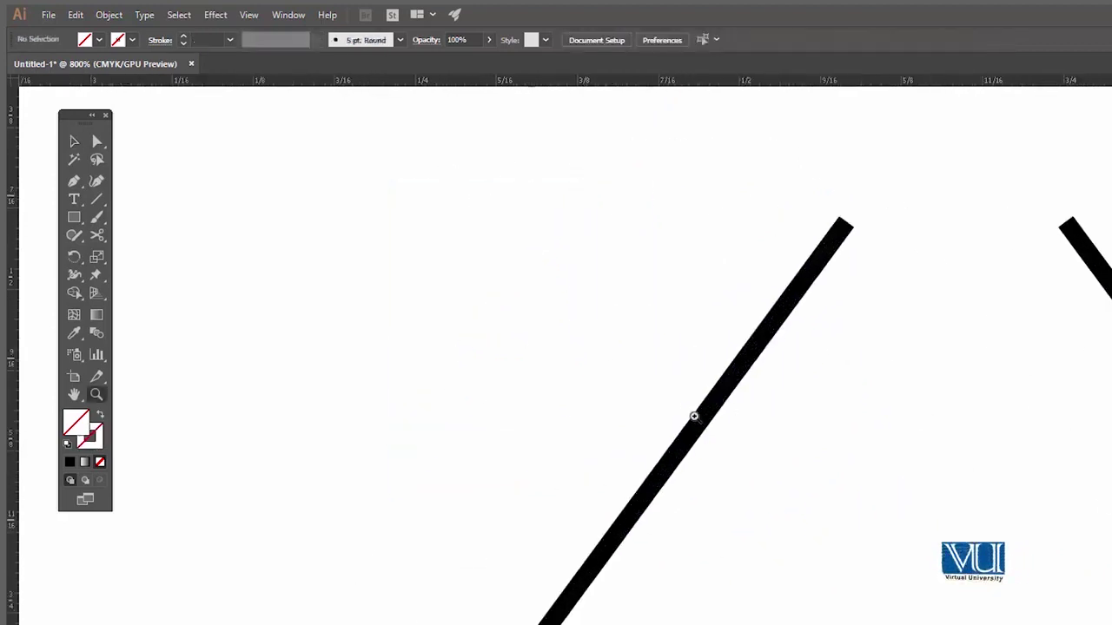
left_click_drag(717, 431, 698, 455)
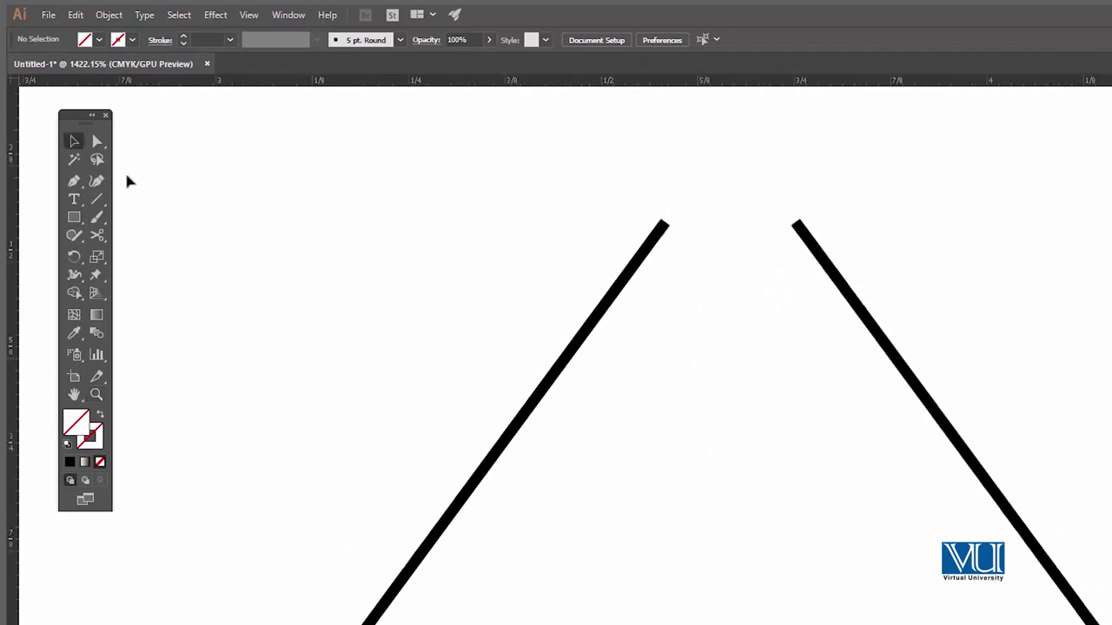
left_click(794, 229)
right_click(752, 192)
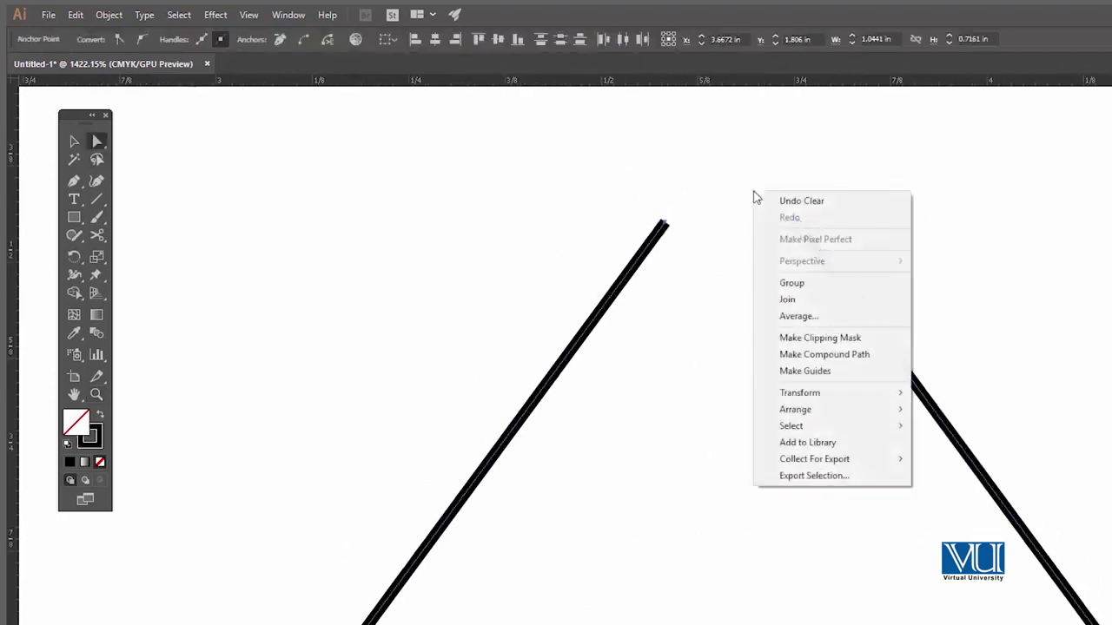
left_click(793, 316)
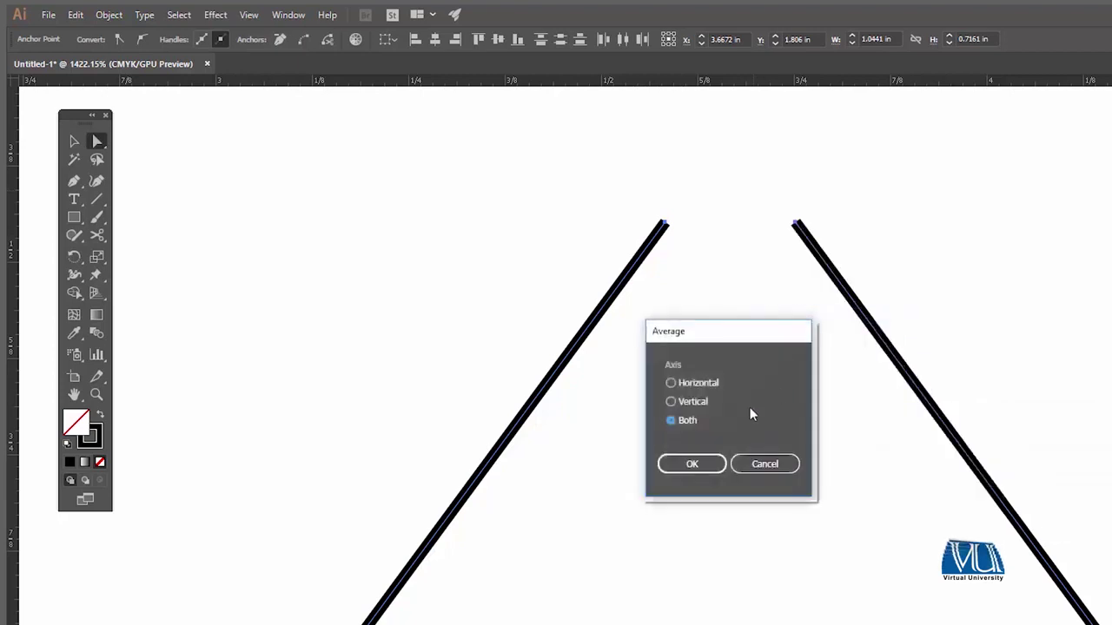
left_click(699, 464)
right_click(709, 224)
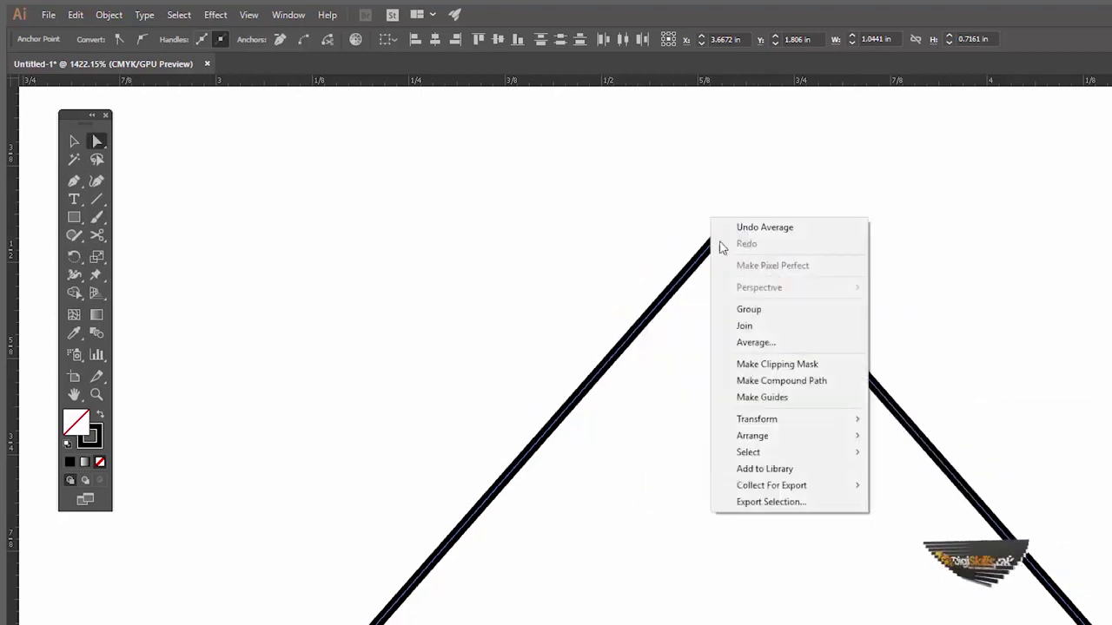
left_click(767, 325)
left_click(687, 203)
Average the trunk's two open bottom ends on both axes and join them.
key("v")
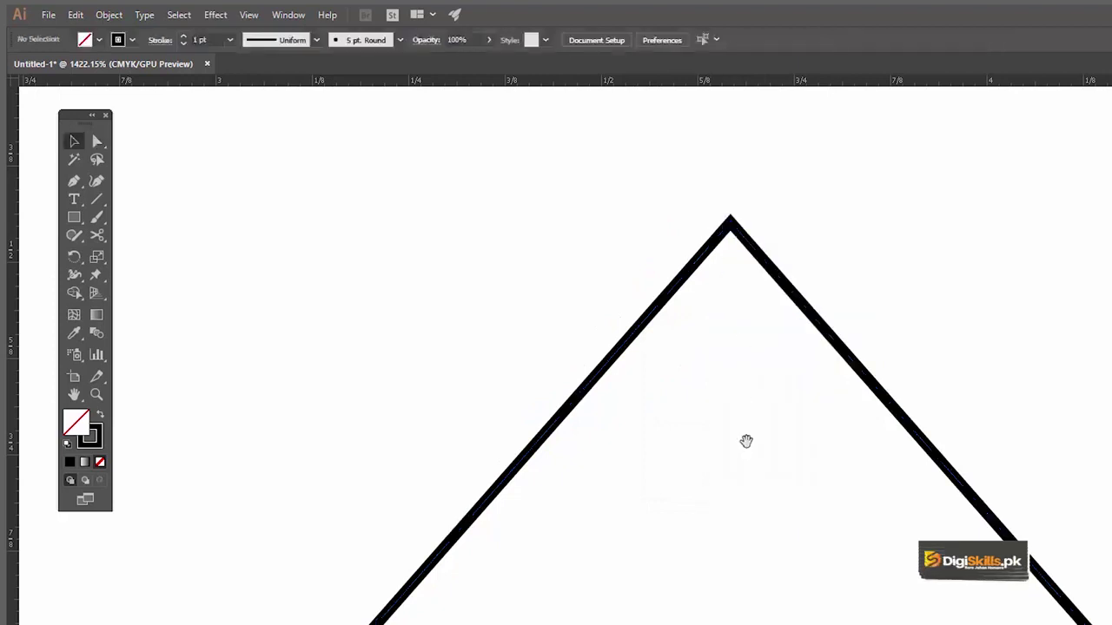
scroll(745, 442, "down", 3)
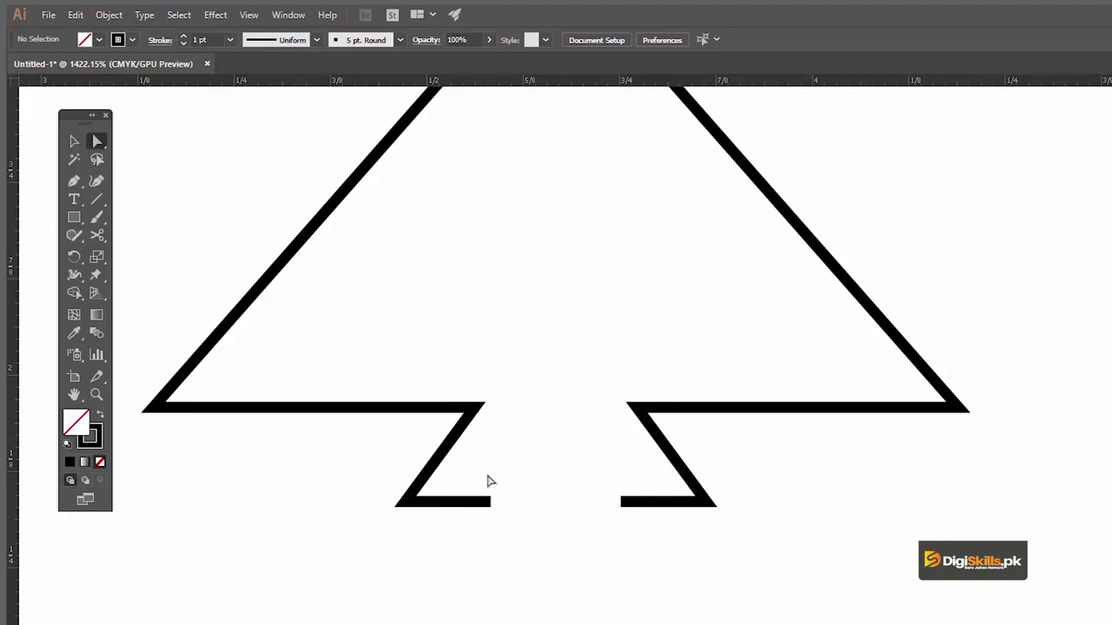
scroll(521, 405, "up", 2)
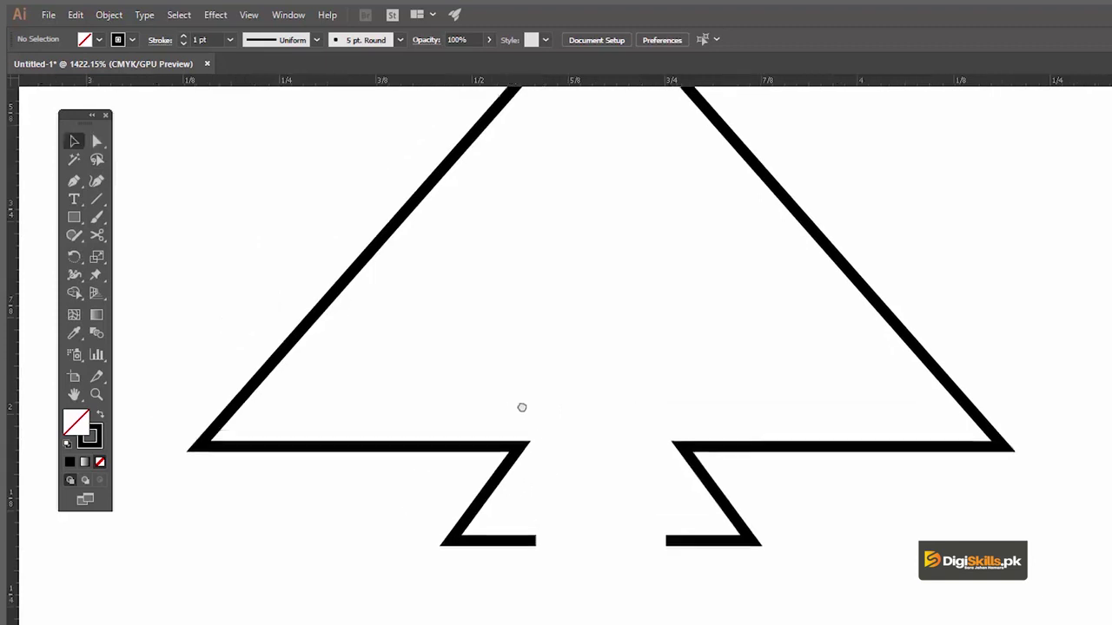
scroll(521, 405, "left", 1)
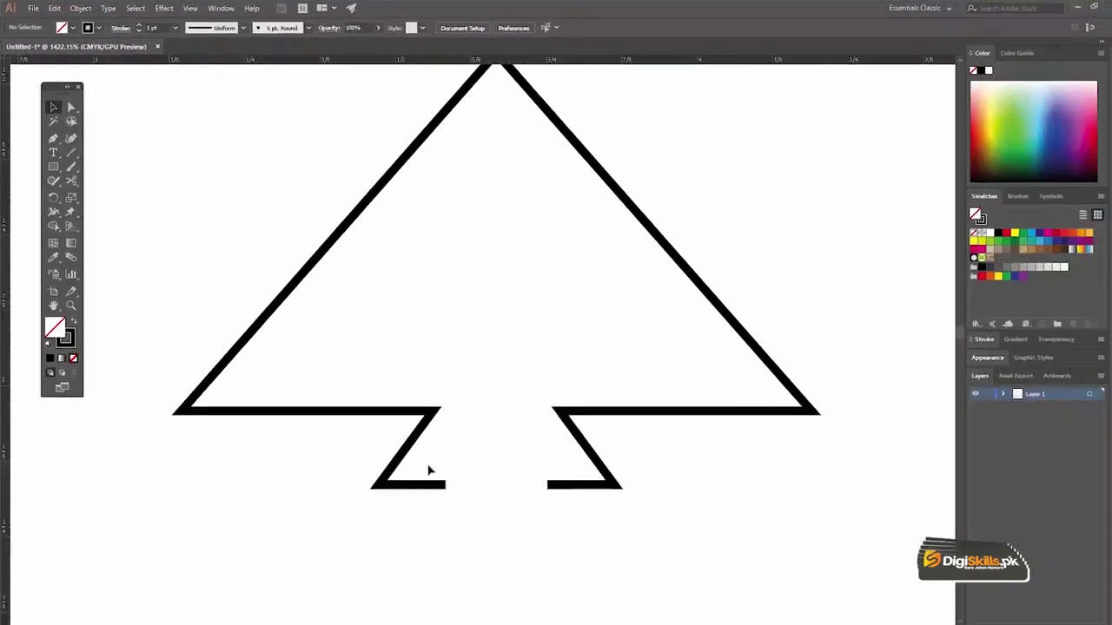
left_click_drag(417, 459, 573, 529)
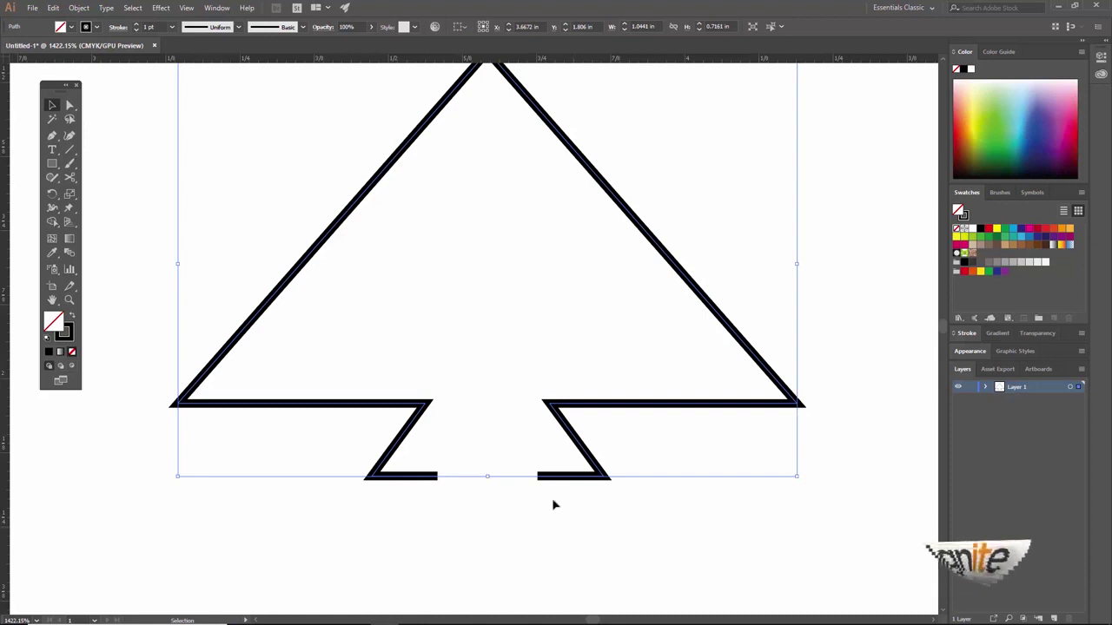
left_click(202, 227)
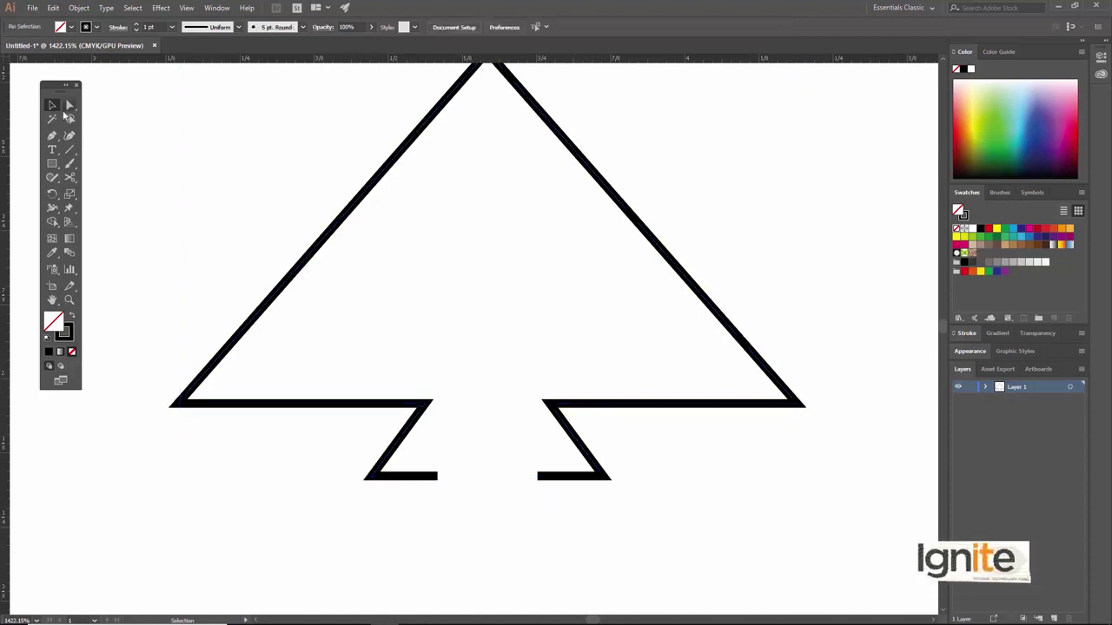
mouse_move(522, 511)
left_mouse_down()
mouse_move(576, 531)
mouse_move(533, 513)
left_mouse_up()
right_click(501, 469)
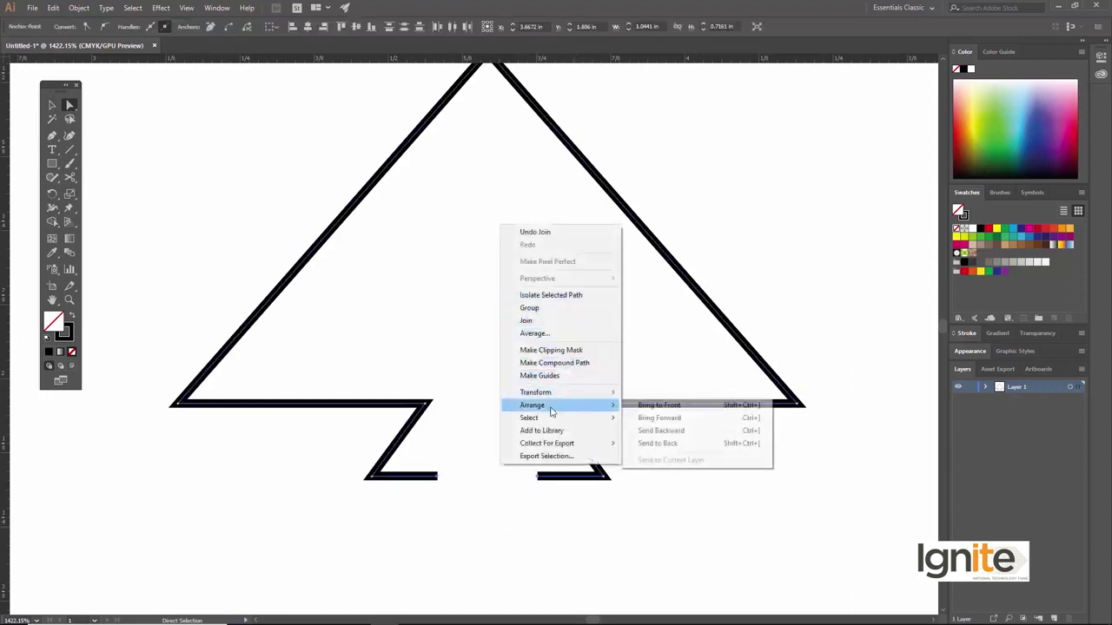
left_click(536, 335)
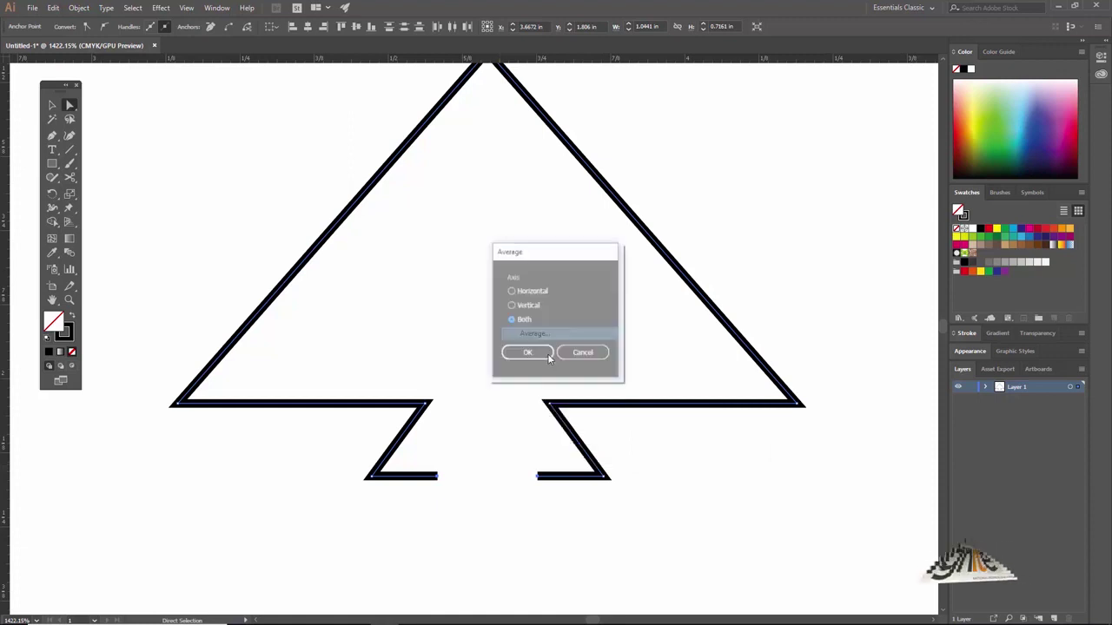
left_click(526, 353)
right_click(492, 437)
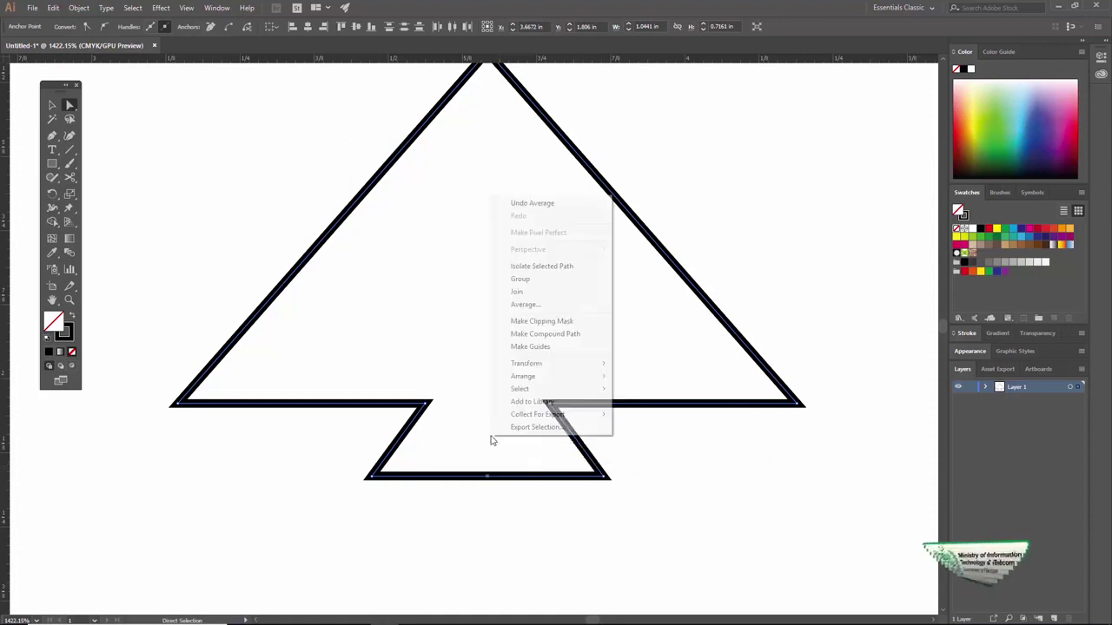
left_click(532, 292)
Deselect the closed tree outline and zoom in on it.
key("v")
left_click(628, 342)
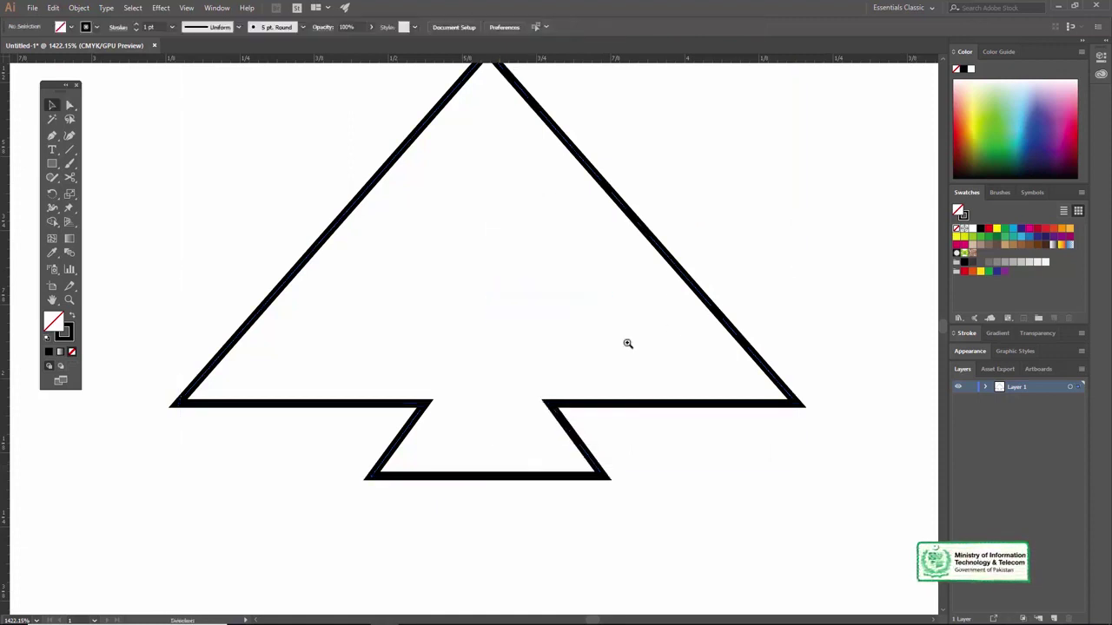
key("z")
left_click(536, 345, "alt")
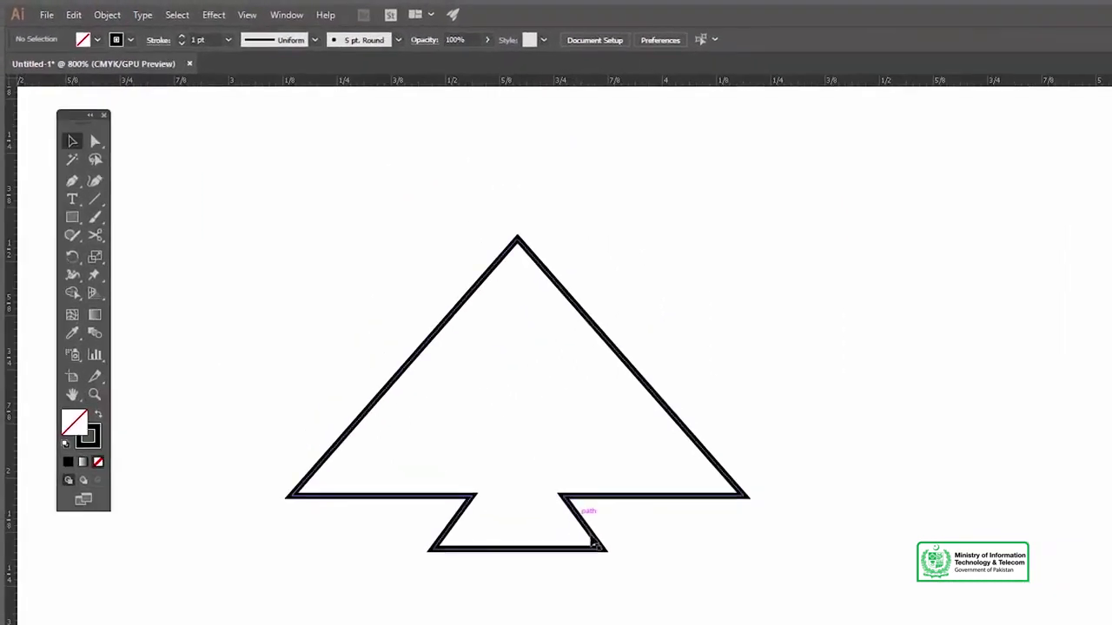
Stretch the tree taller from its bottom edge and narrow its width via the bounding box.
left_click_drag(573, 526, 660, 533)
left_click(657, 511)
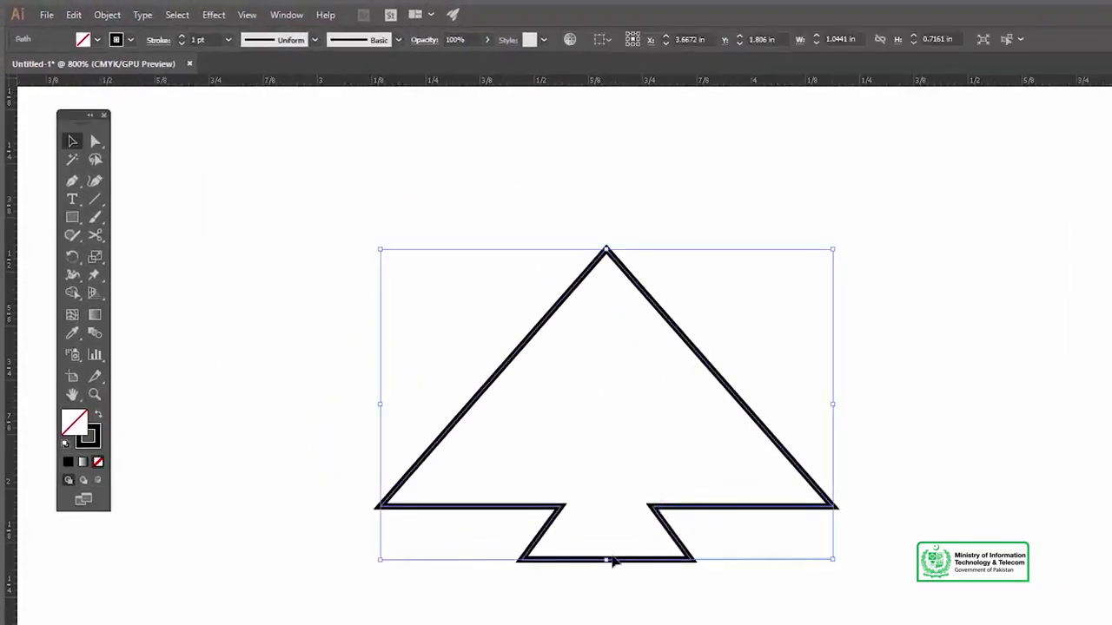
left_click_drag(606, 560, 608, 618)
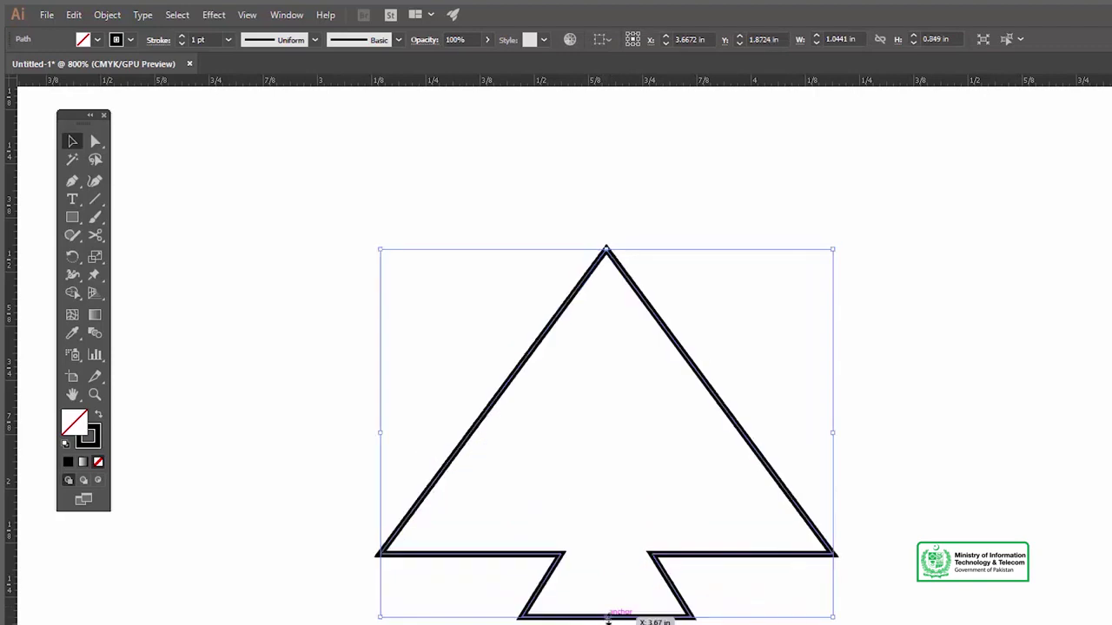
left_click_drag(832, 432, 807, 435)
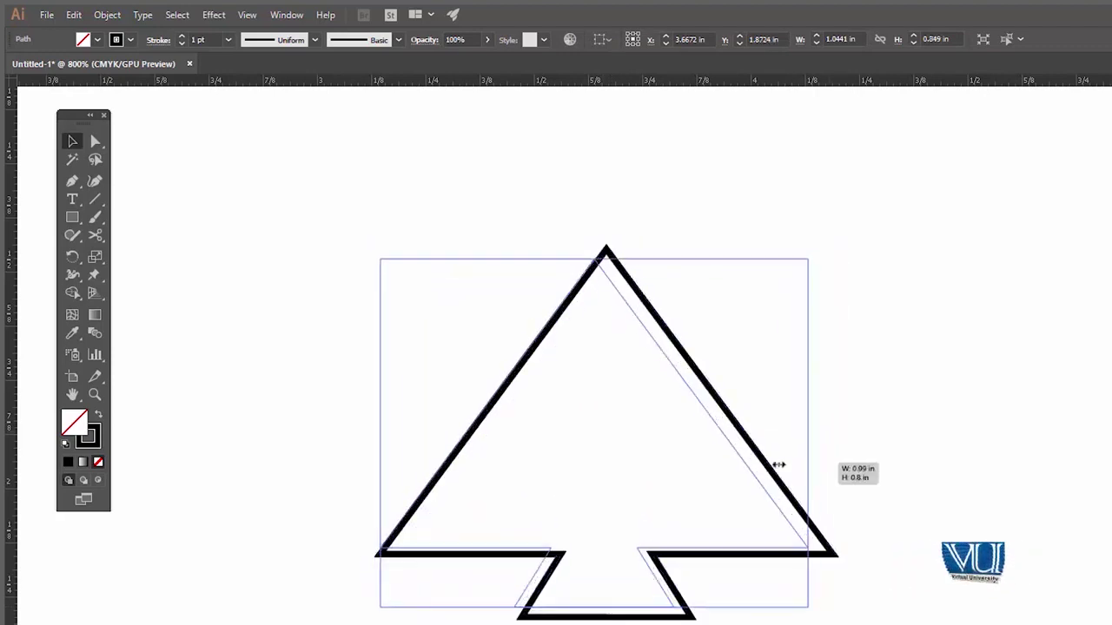
mouse_move(807, 435)
left_mouse_down()
mouse_move(810, 451)
mouse_move(762, 399)
left_mouse_up()
left_click(838, 417)
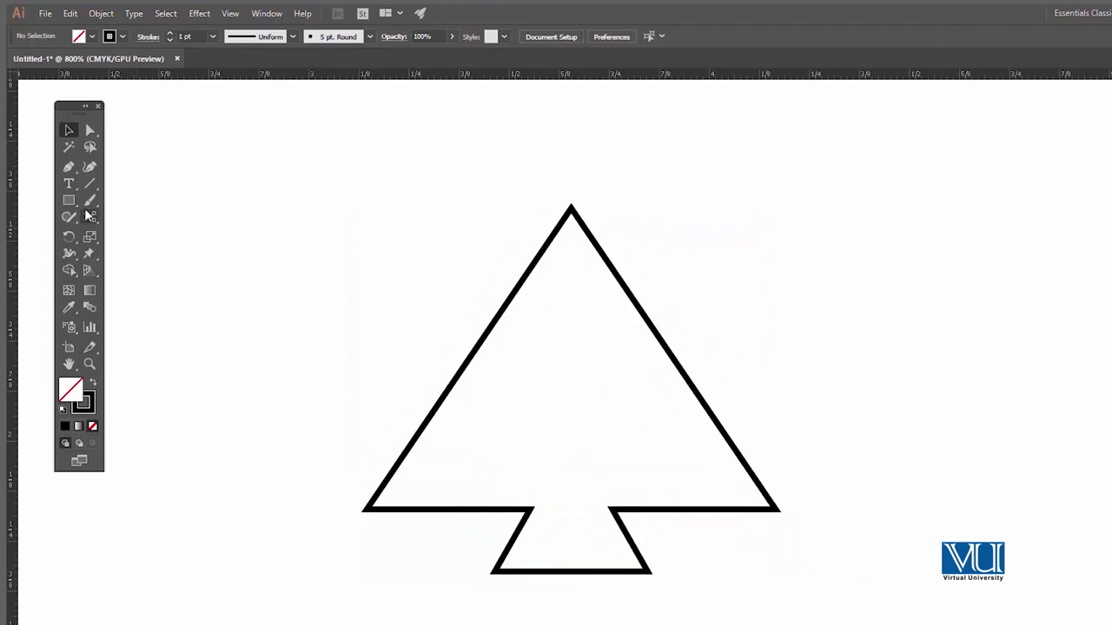
Draw a small triangle inside the trunk and bring it to the front.
left_click(571, 486)
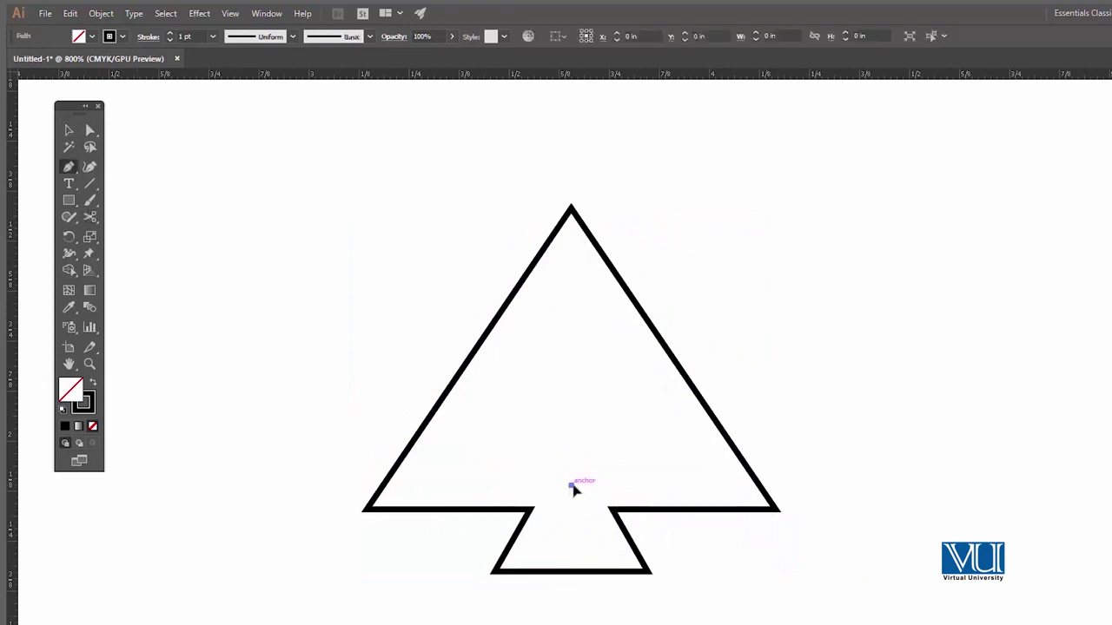
left_click(607, 554)
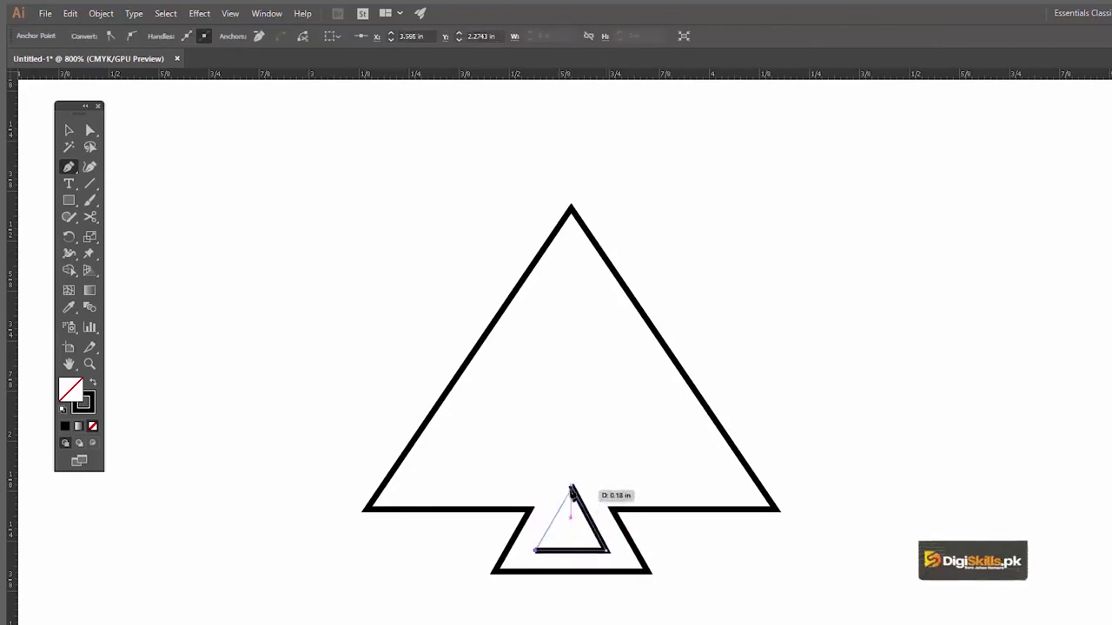
left_click(782, 360)
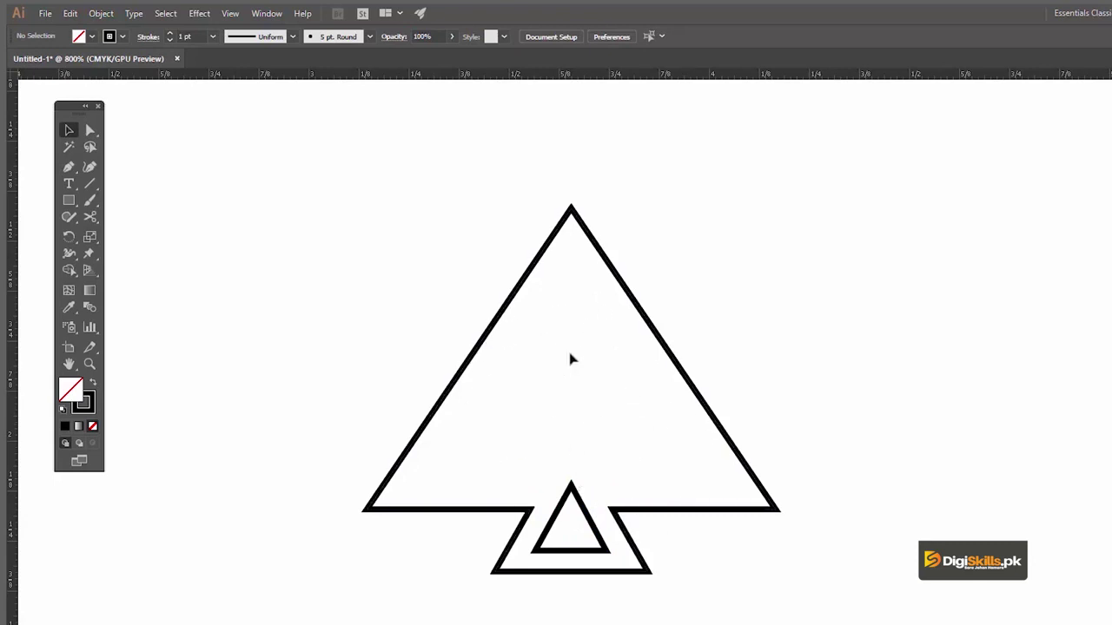
left_click(576, 504)
right_click(576, 503)
mouse_move(615, 427)
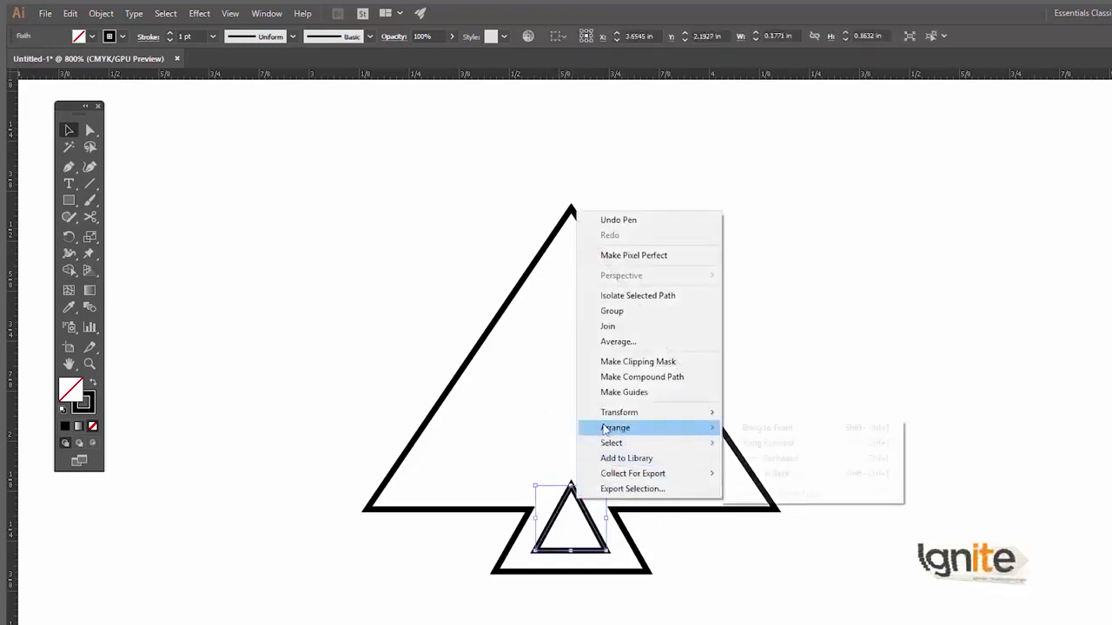
left_click(749, 428)
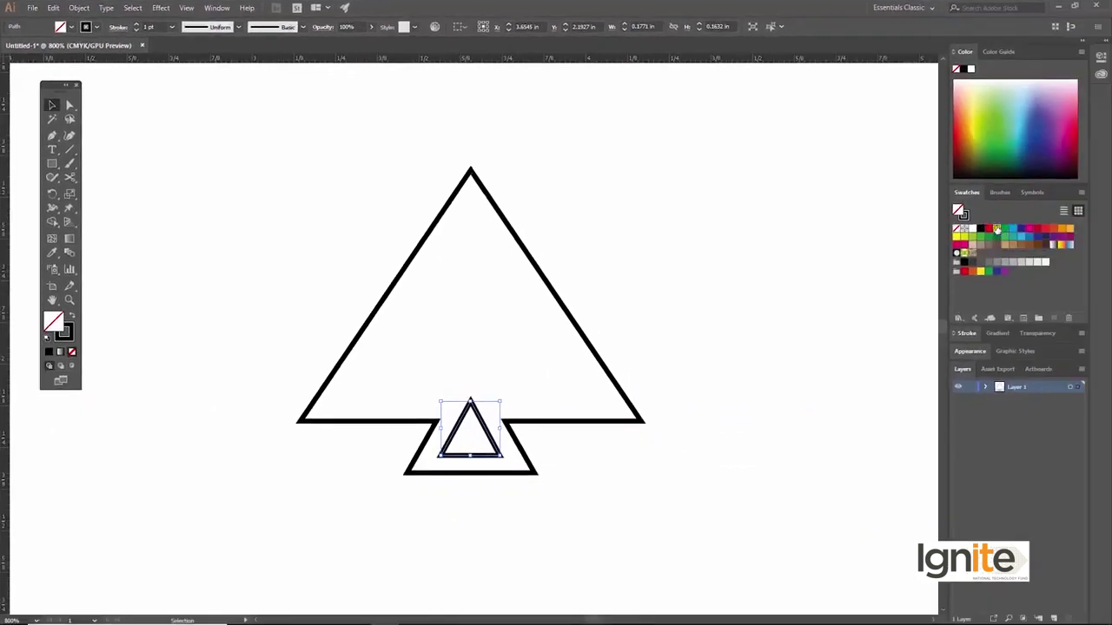
Set the small trunk triangle's stroke to None.
left_click(67, 337)
left_click(73, 352)
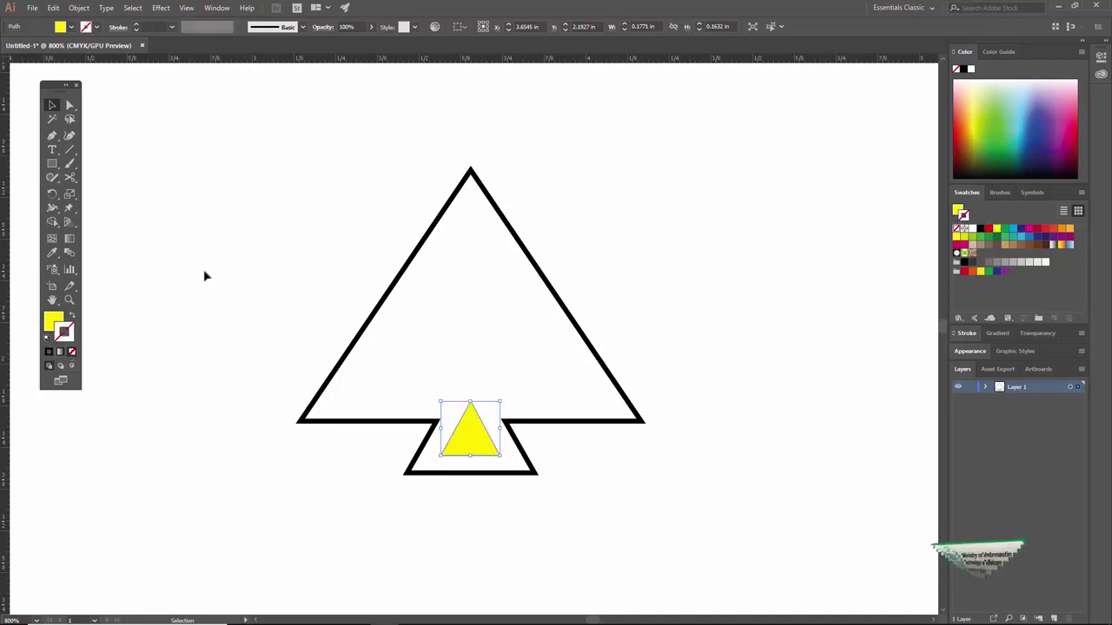
left_click(542, 255)
Make the tree solid dark blue with no outline, then zoom out to view it.
left_click(531, 258)
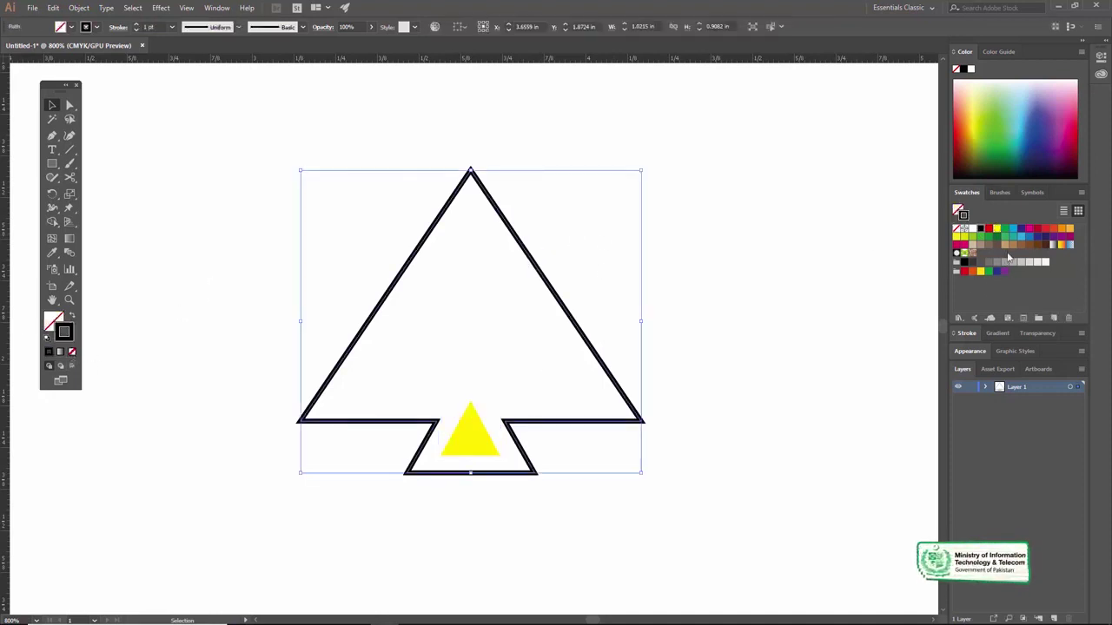
left_click(1020, 231)
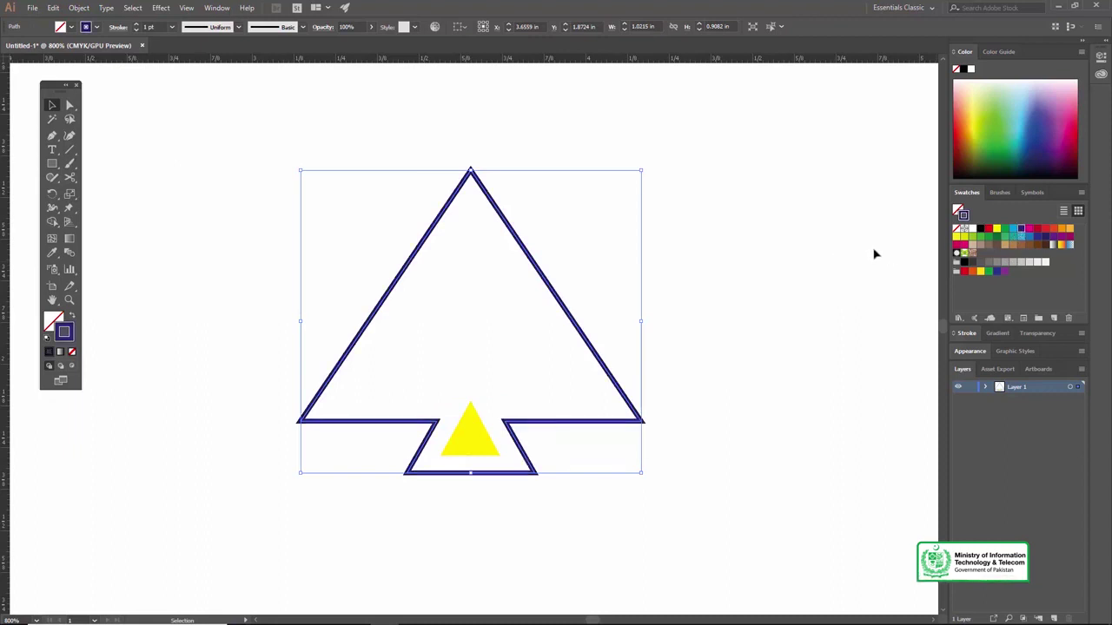
left_click(72, 318)
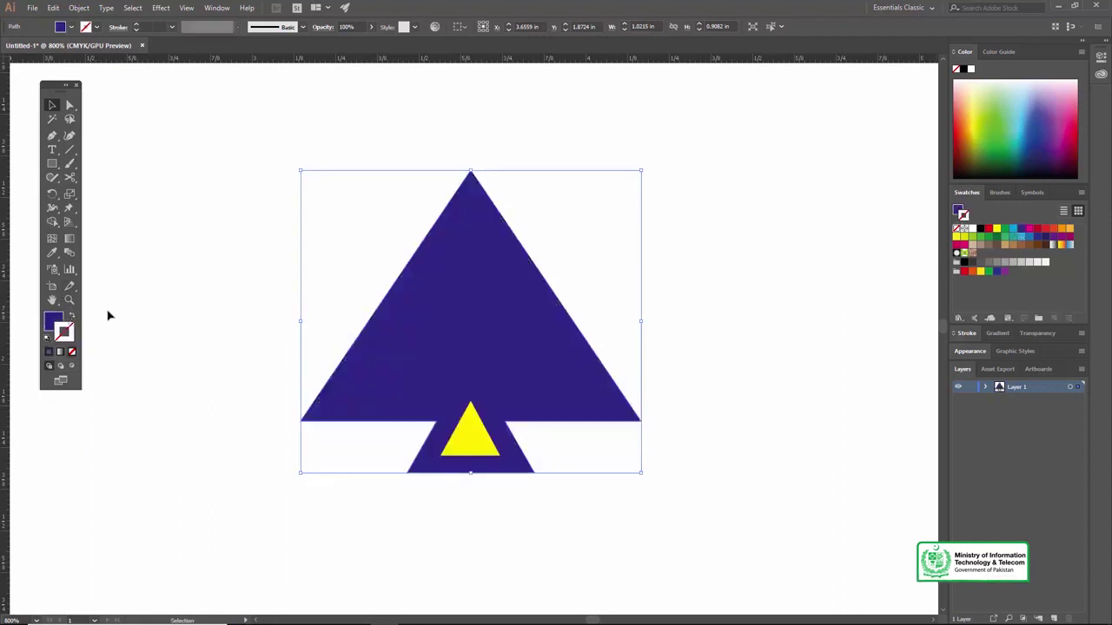
left_click(158, 281)
key("z")
left_click(464, 366, "alt")
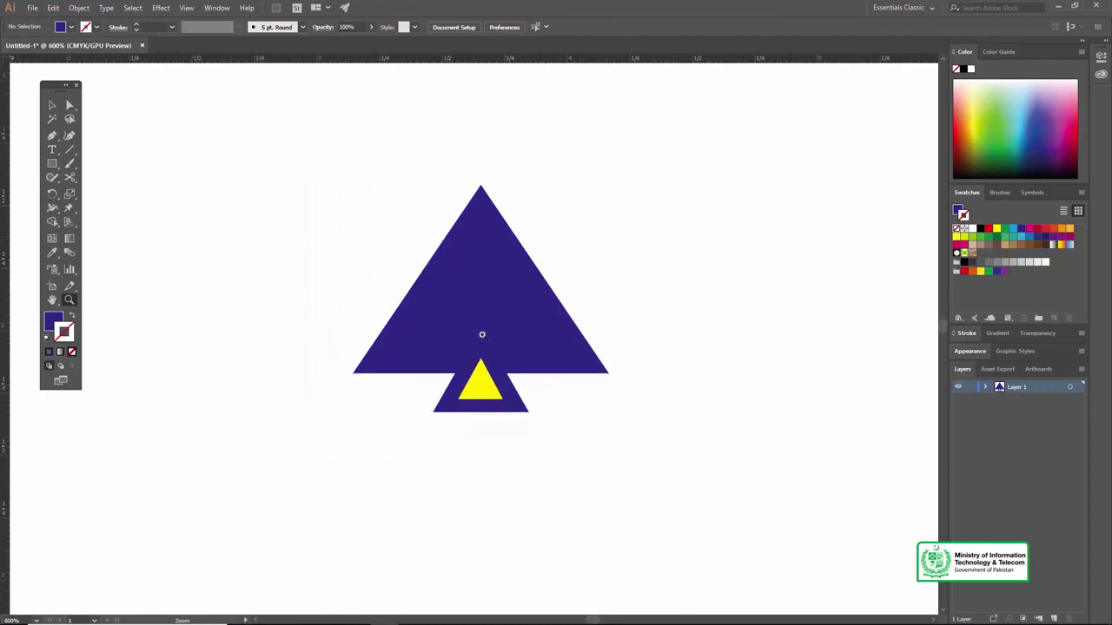
left_click(483, 334, "alt")
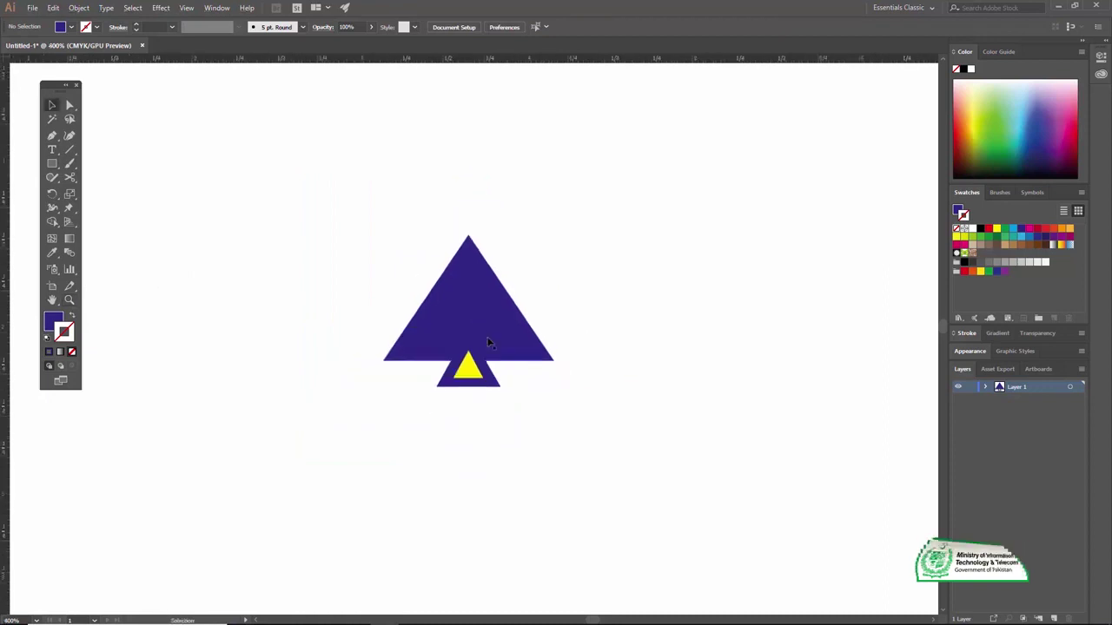
left_click(486, 330)
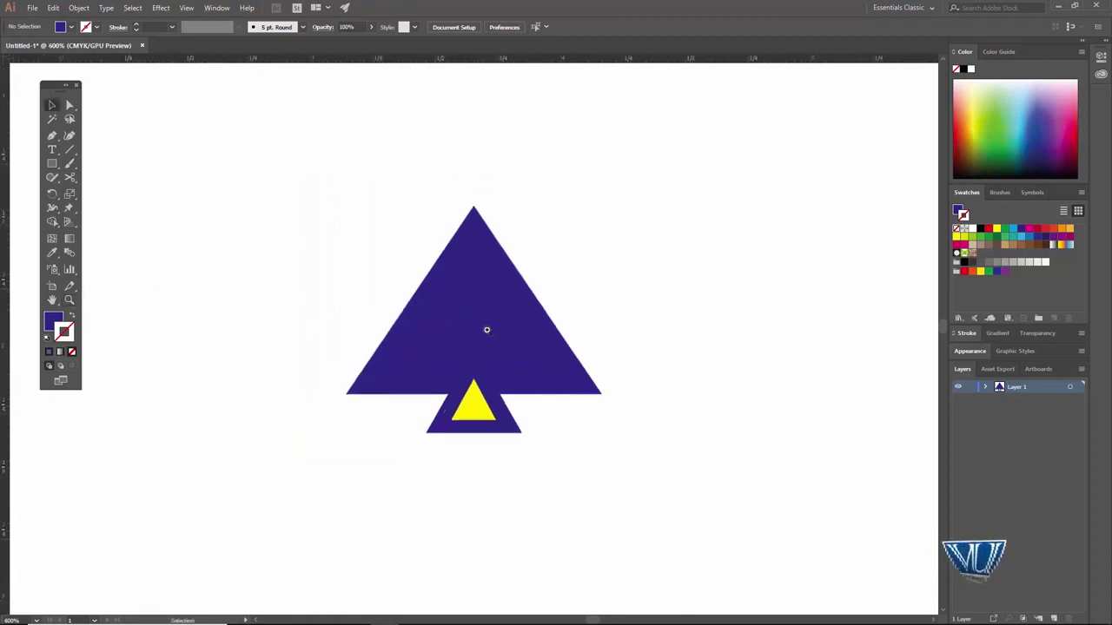